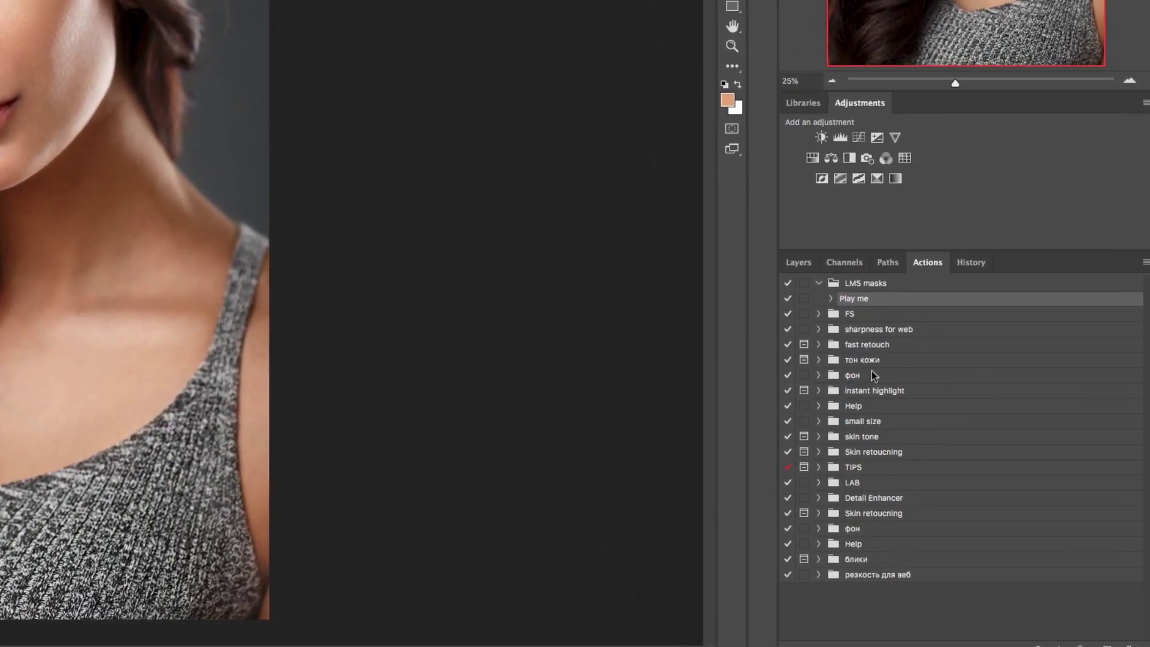
click(920, 373)
click(880, 378)
click(882, 436)
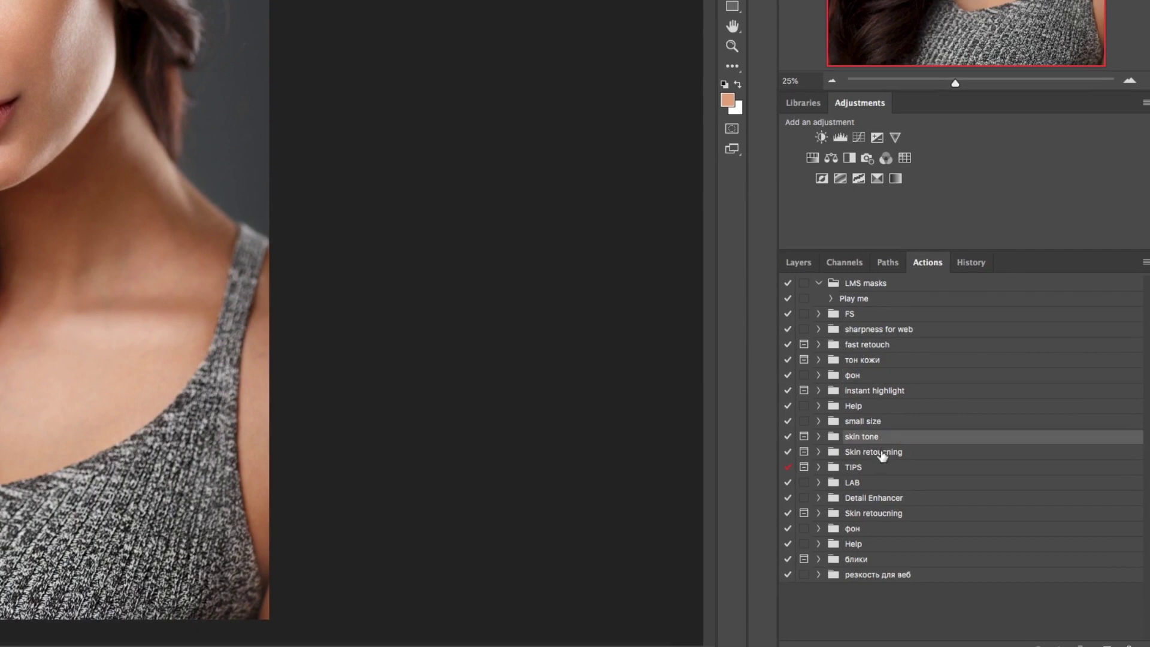
click(884, 545)
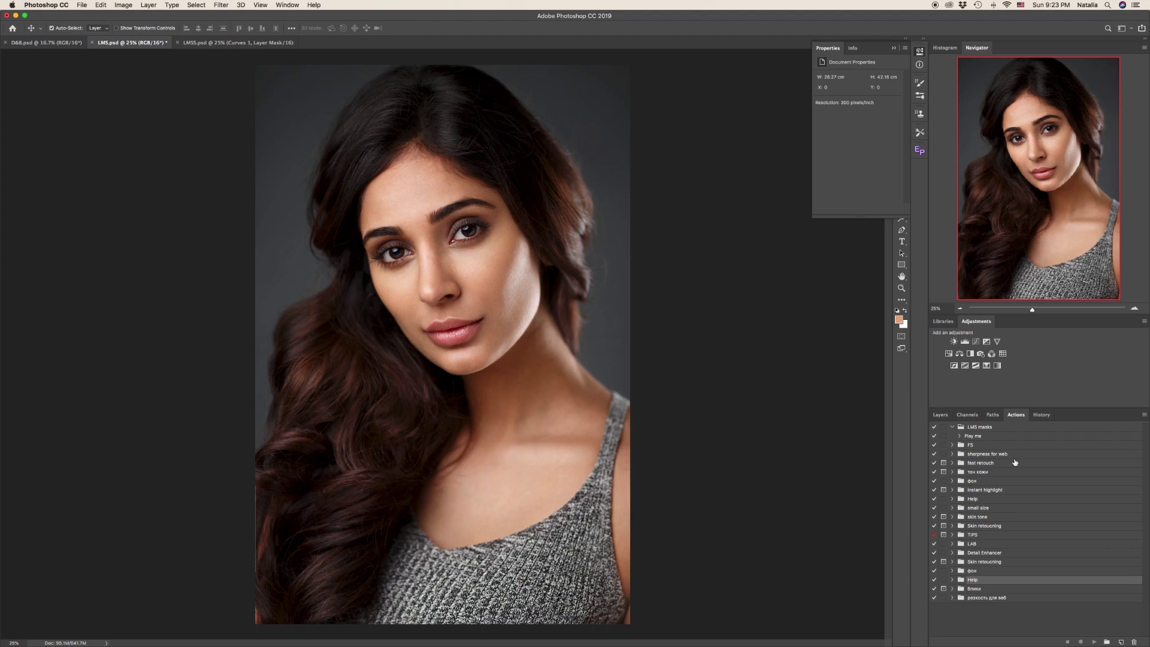
Select the Play me action in the LMS masks set and look over the luminosity mask options of Easy Panel 2
click(989, 438)
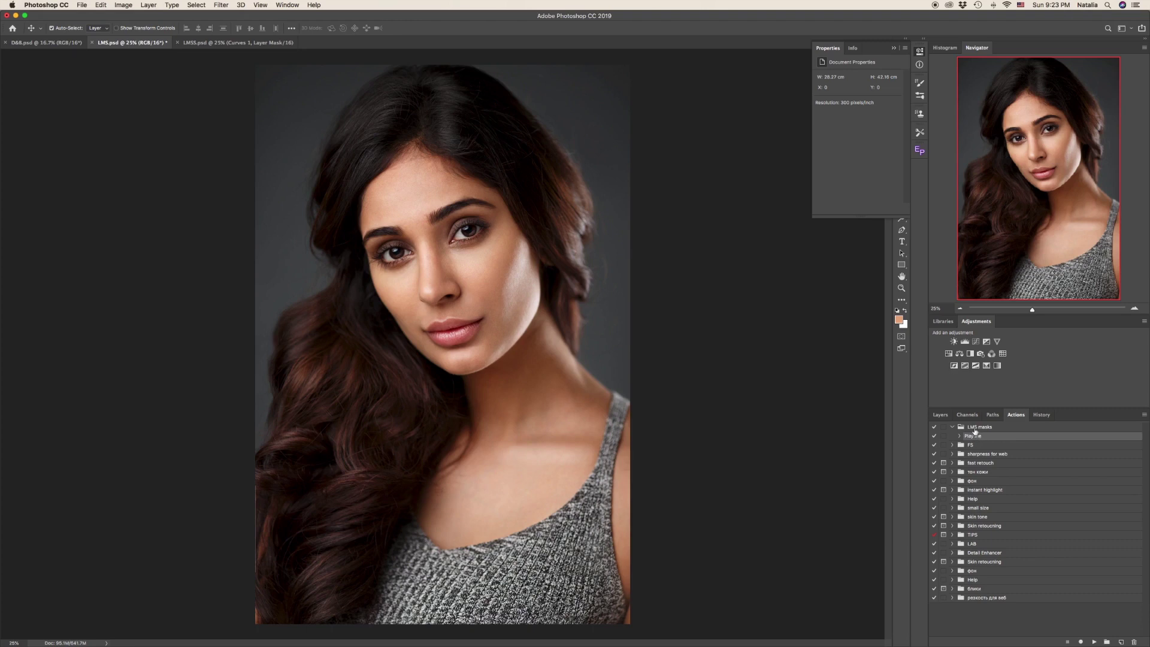
click(894, 48)
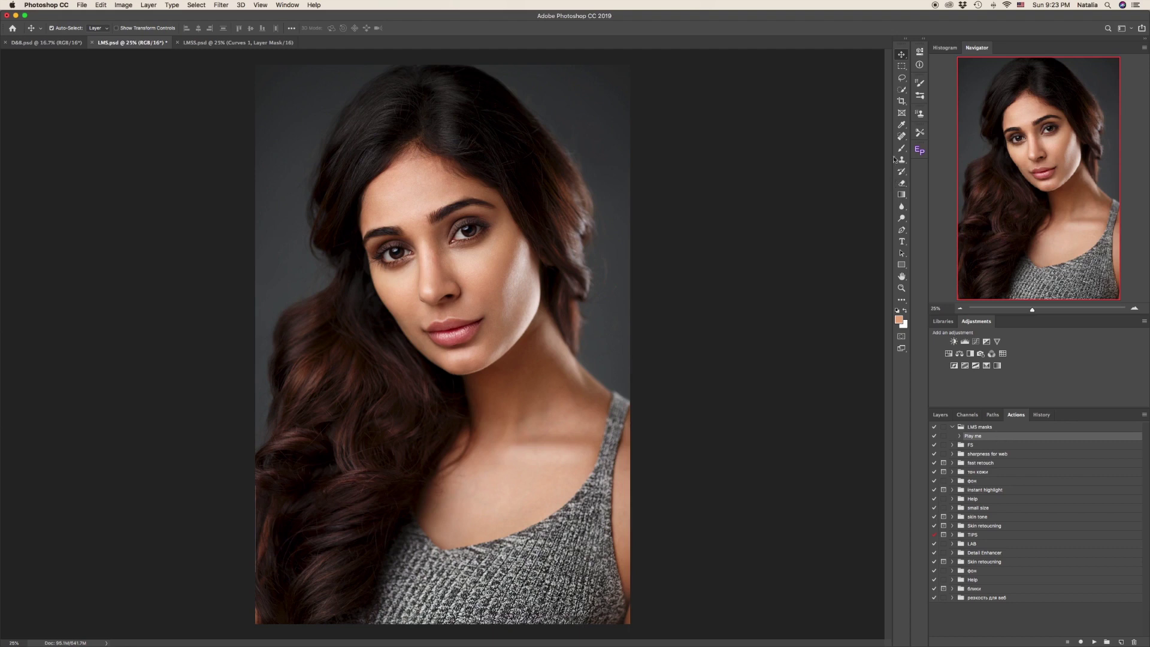
click(919, 151)
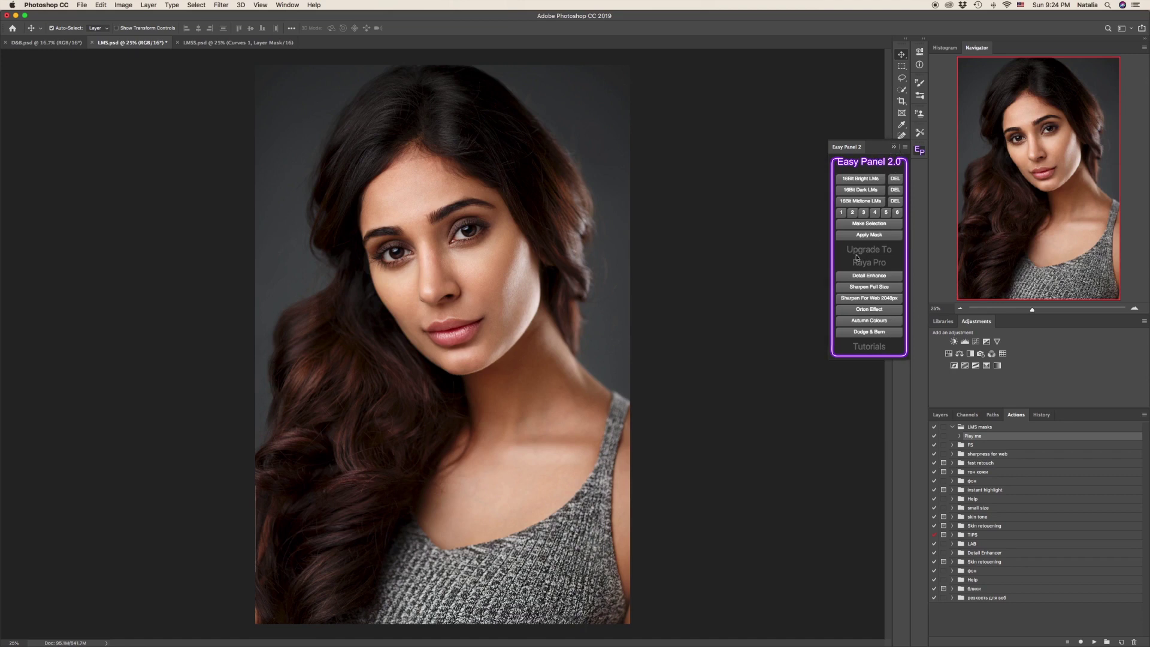
click(894, 148)
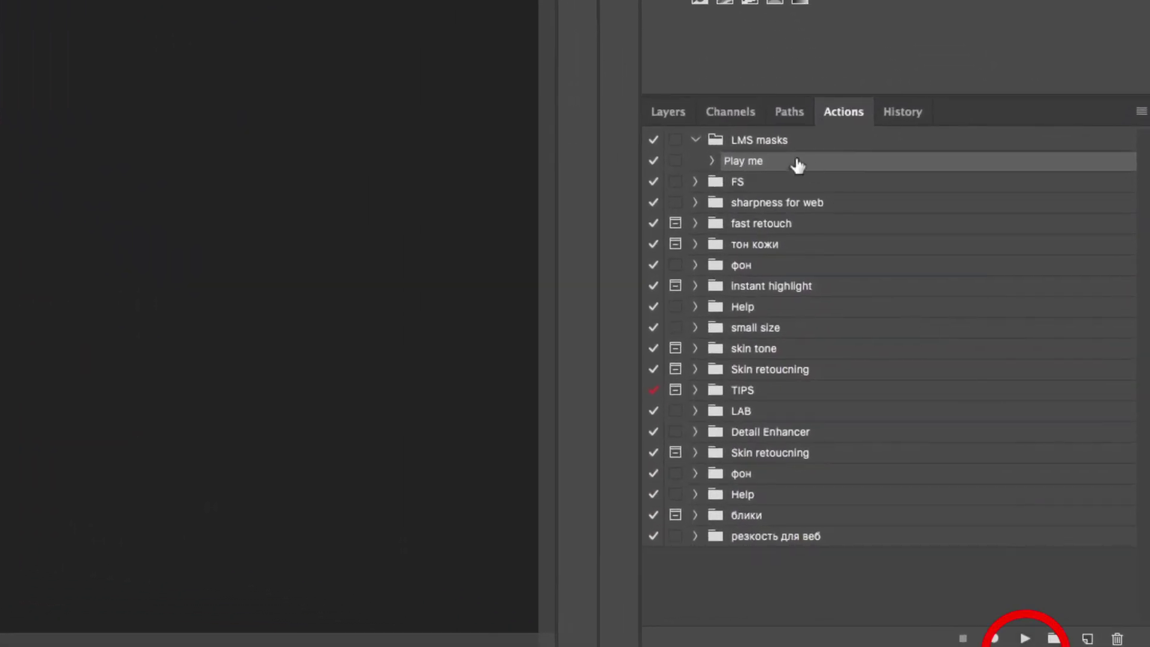
Preview the Light 1 to Light 4 luminosity mask channels one after another
click(661, 111)
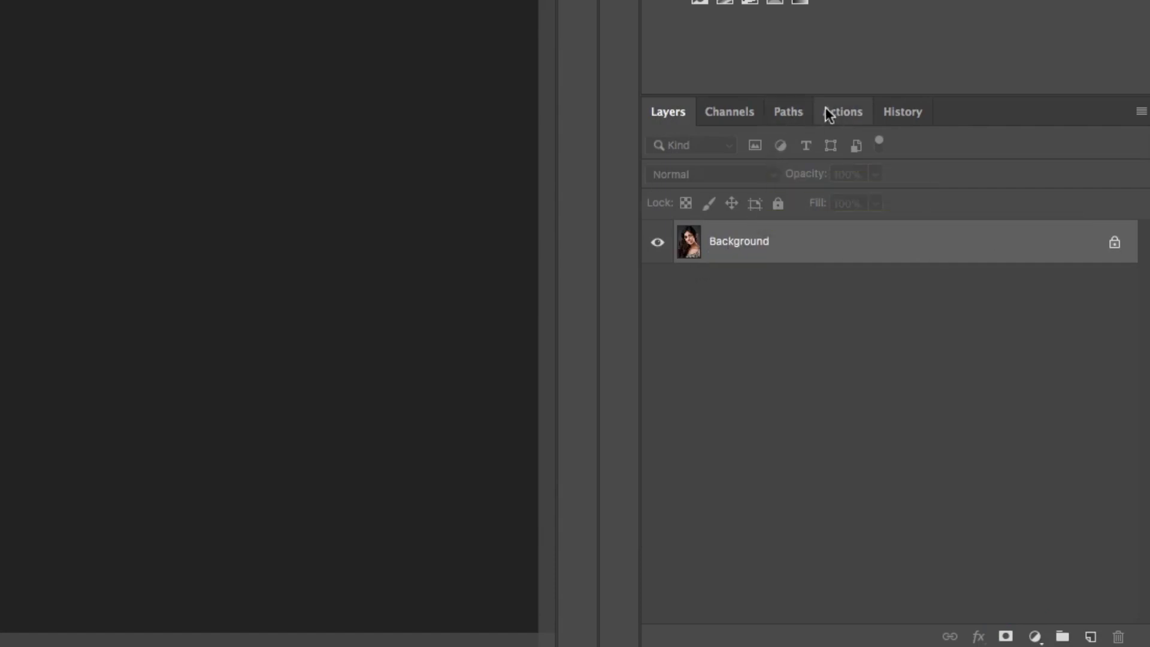
click(739, 113)
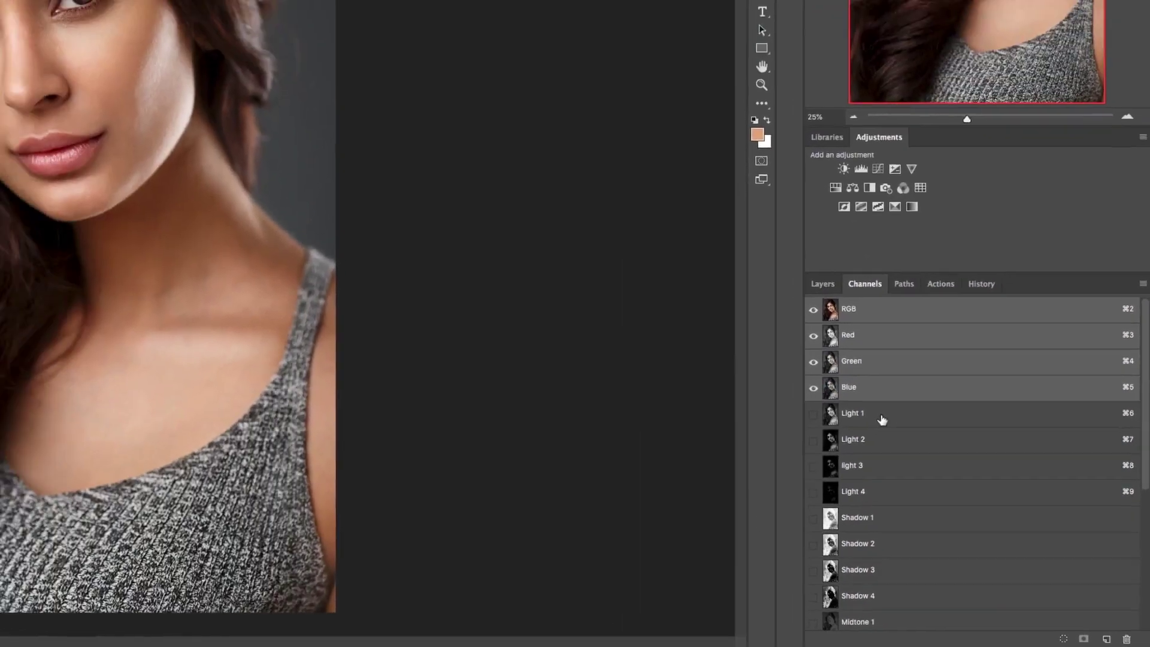
click(755, 307)
click(958, 499)
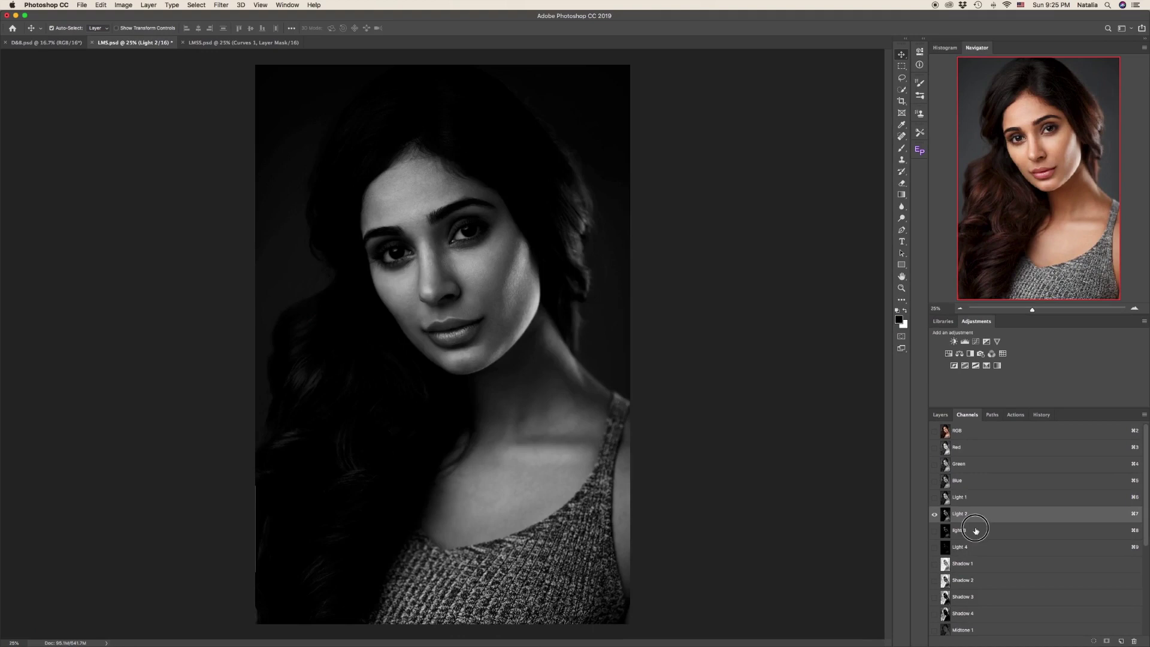
click(959, 517)
click(980, 547)
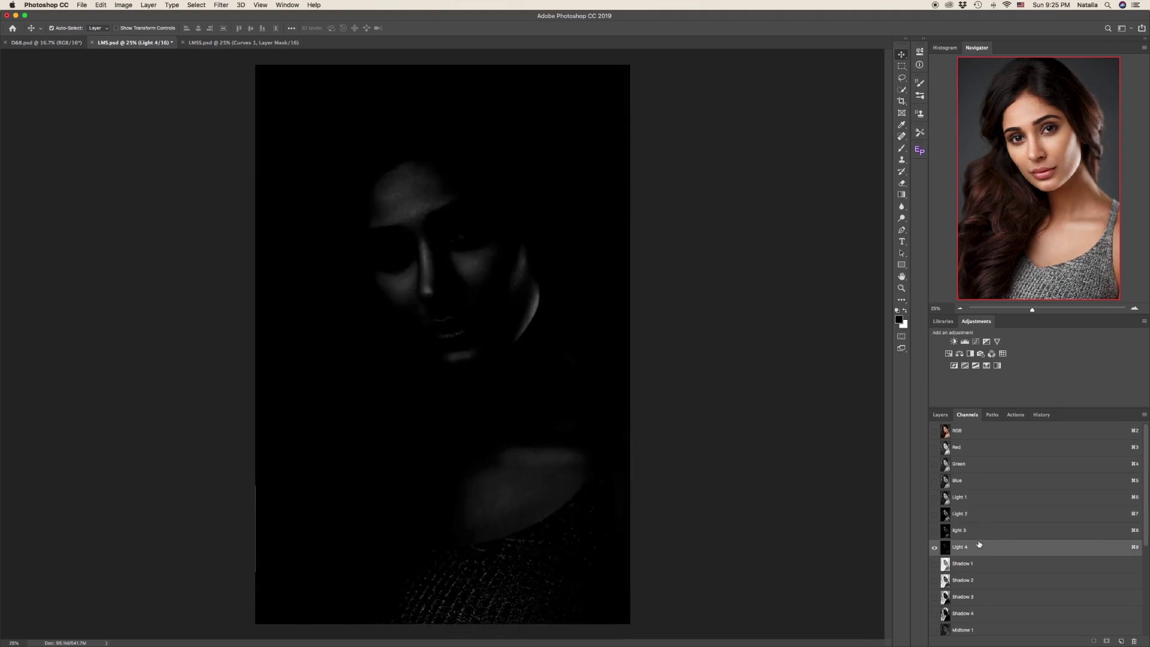
click(976, 499)
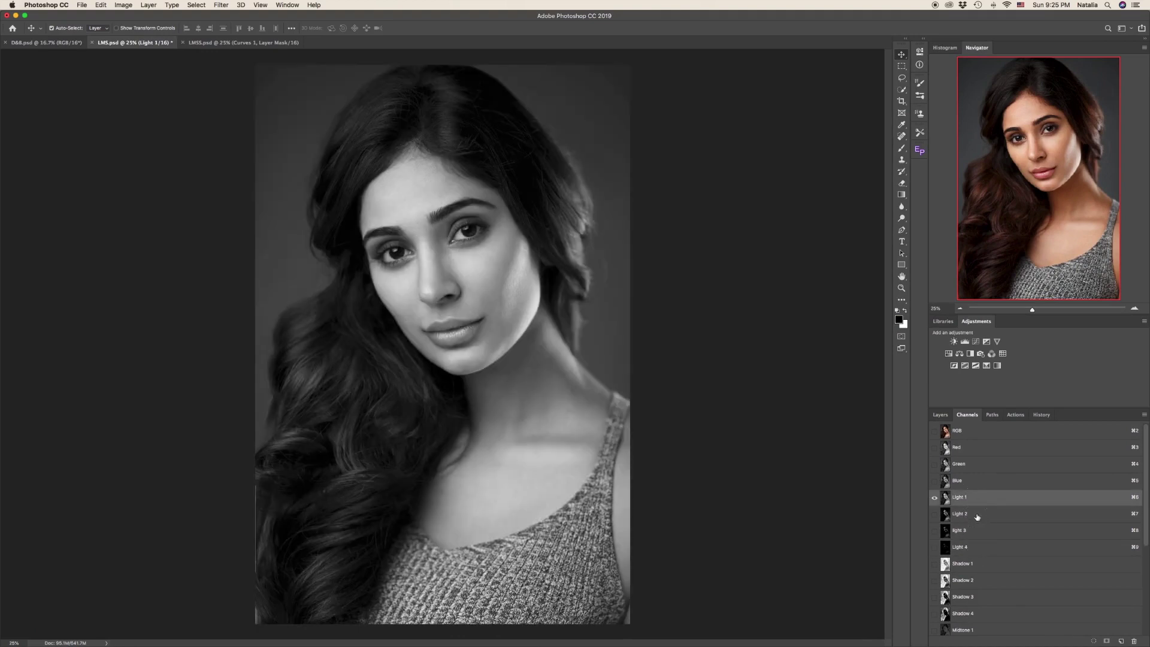
click(977, 515)
click(979, 534)
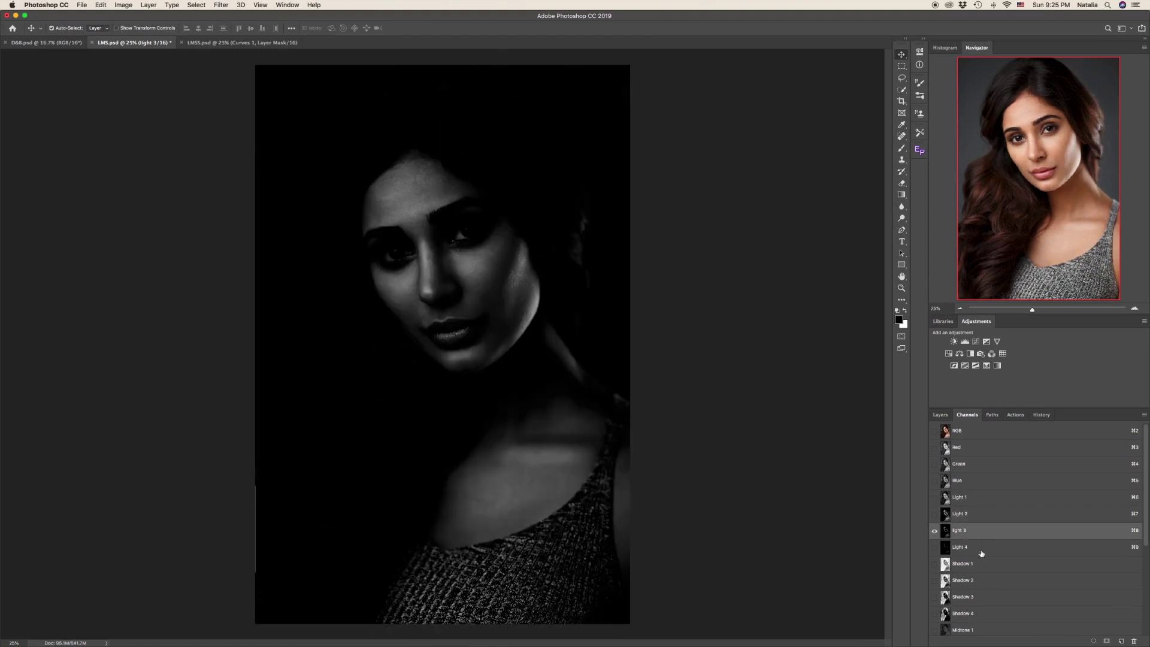
click(982, 551)
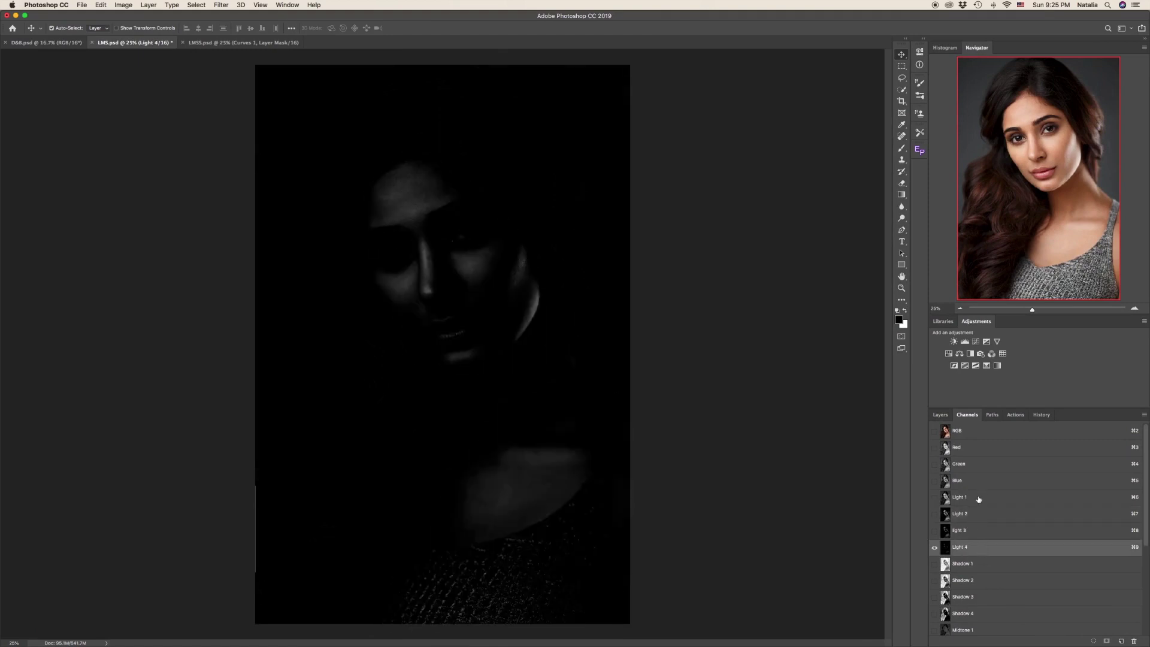
Preview the Shadow 1 to Shadow 4 mask channels, recheck Light 1 and return to the RGB composite
click(985, 565)
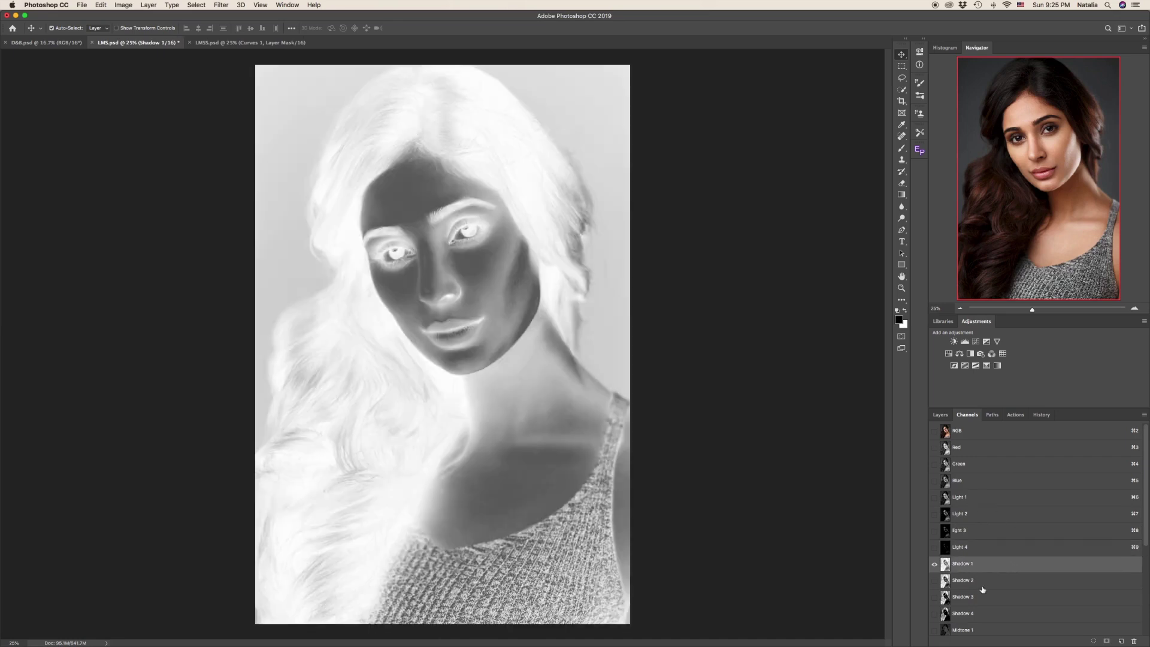
click(982, 582)
click(982, 597)
click(980, 613)
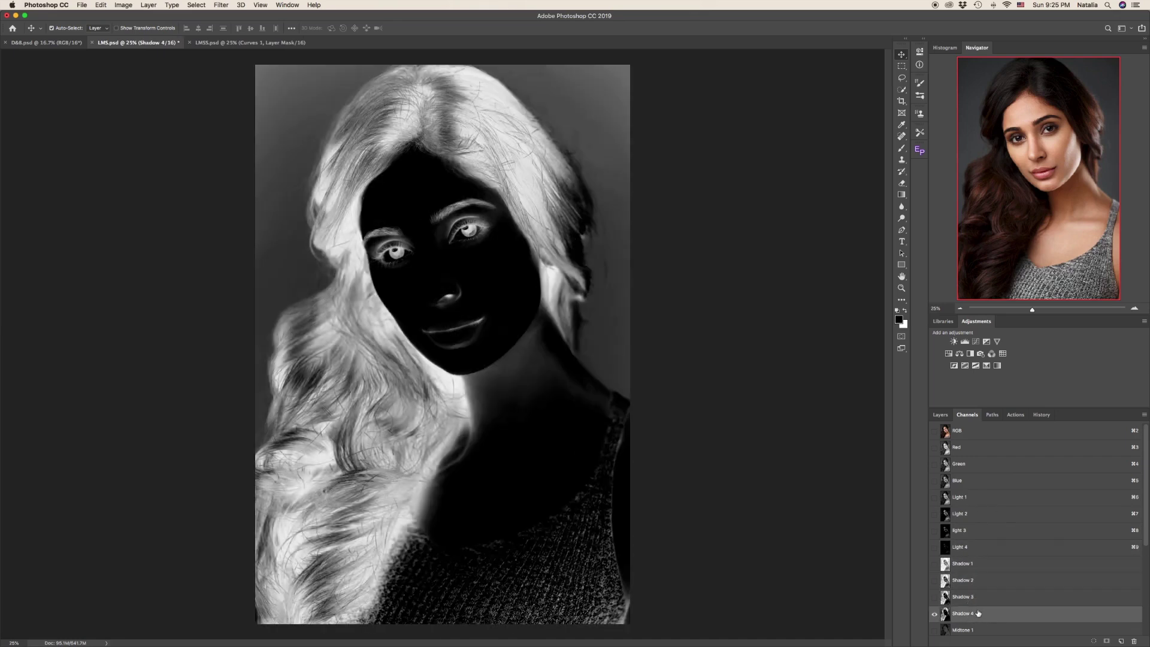
click(985, 498)
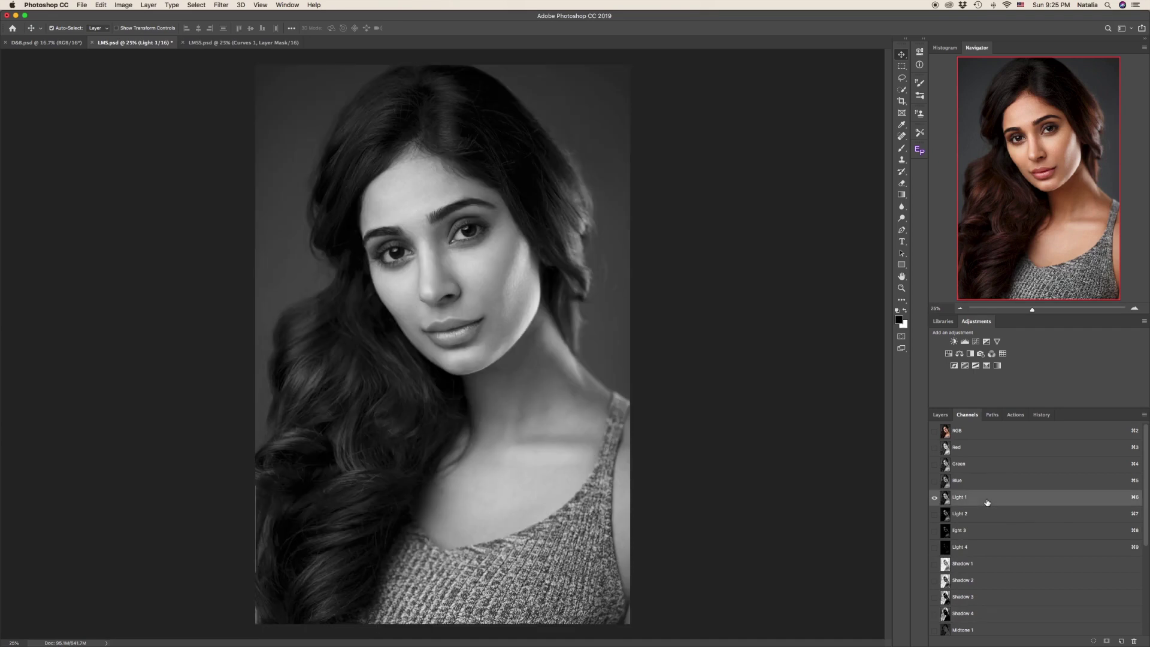
click(980, 431)
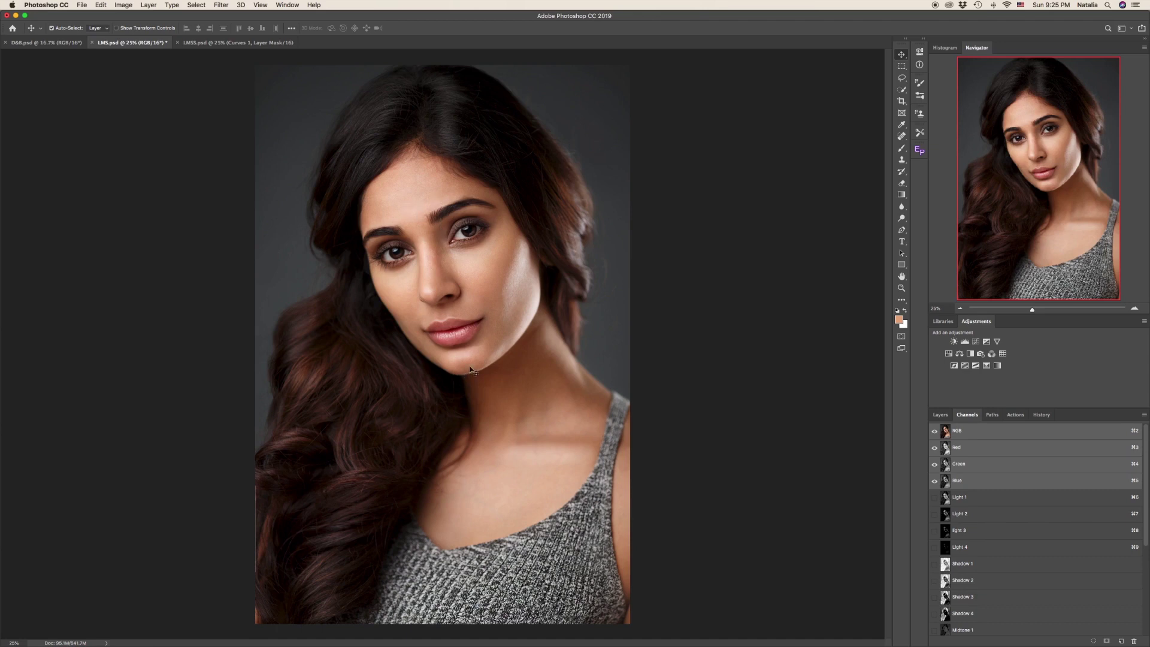
Compare which highlights the Light 1, Light 2, light 3 and Light 4 channels cover on the portrait
click(964, 502)
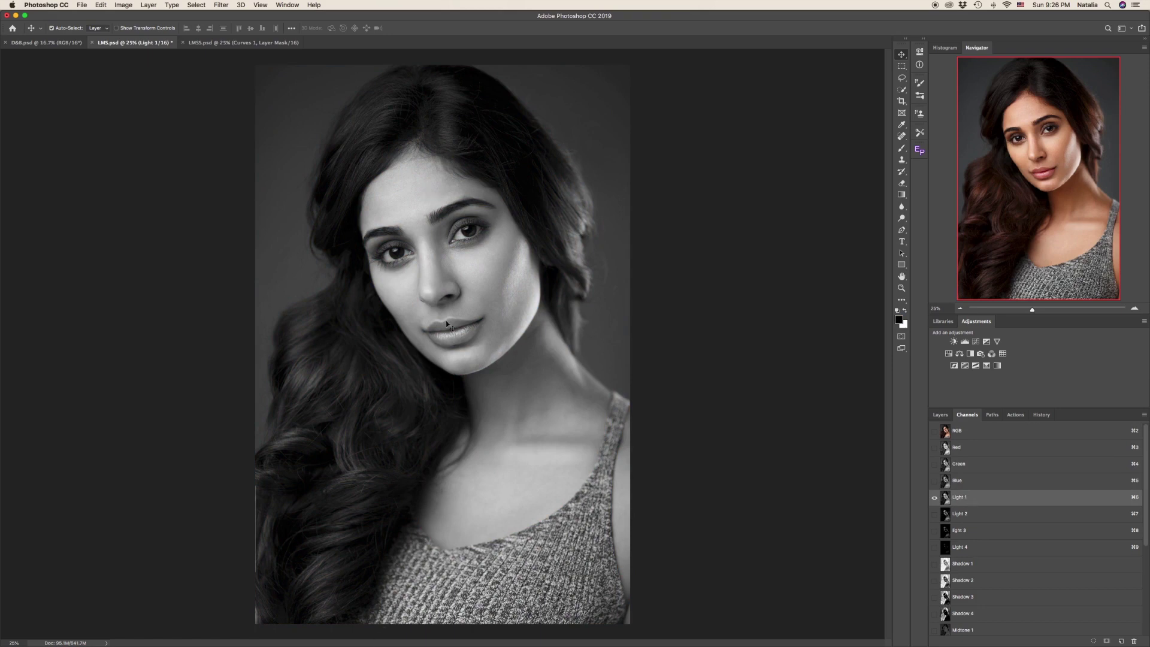
click(950, 517)
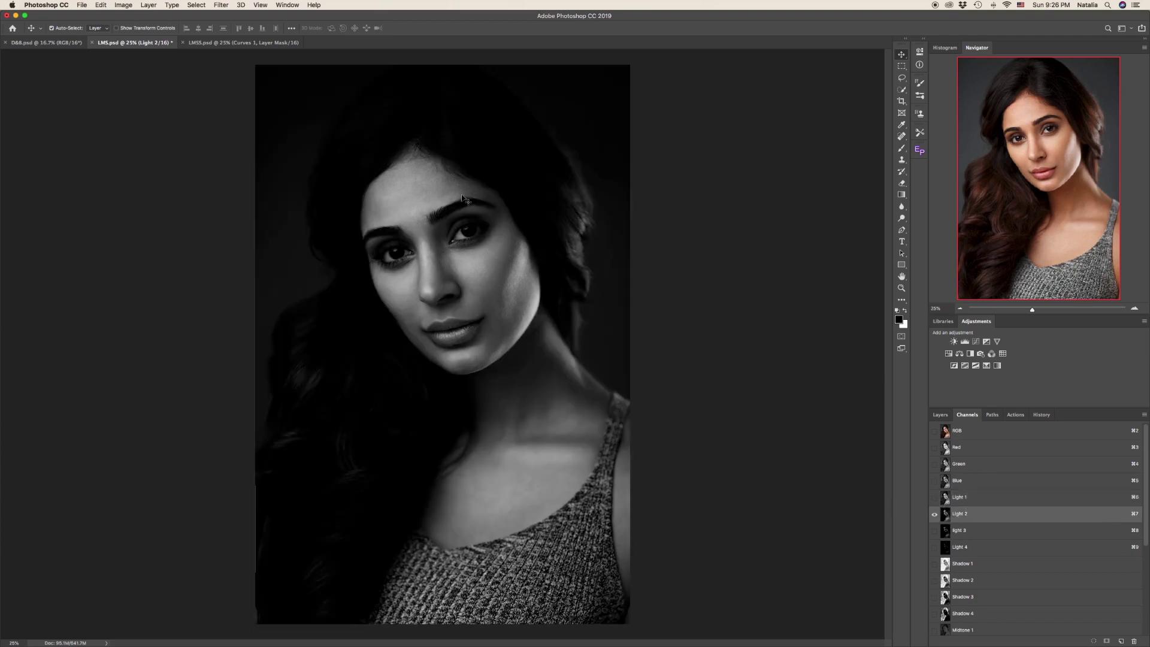
click(992, 534)
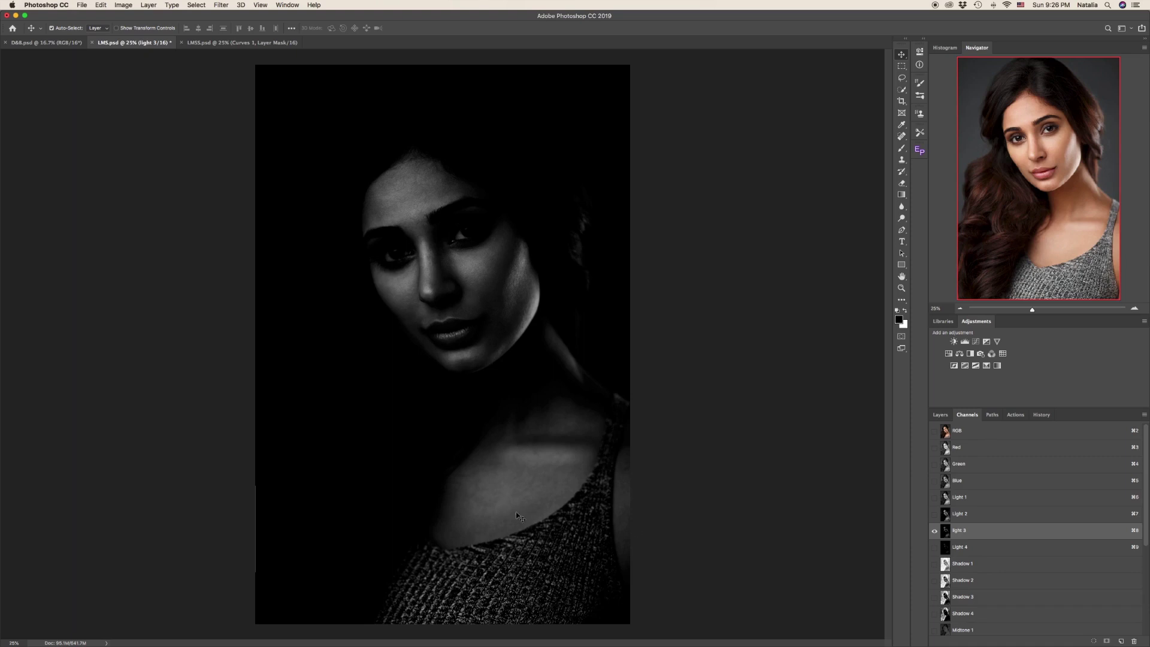
click(973, 548)
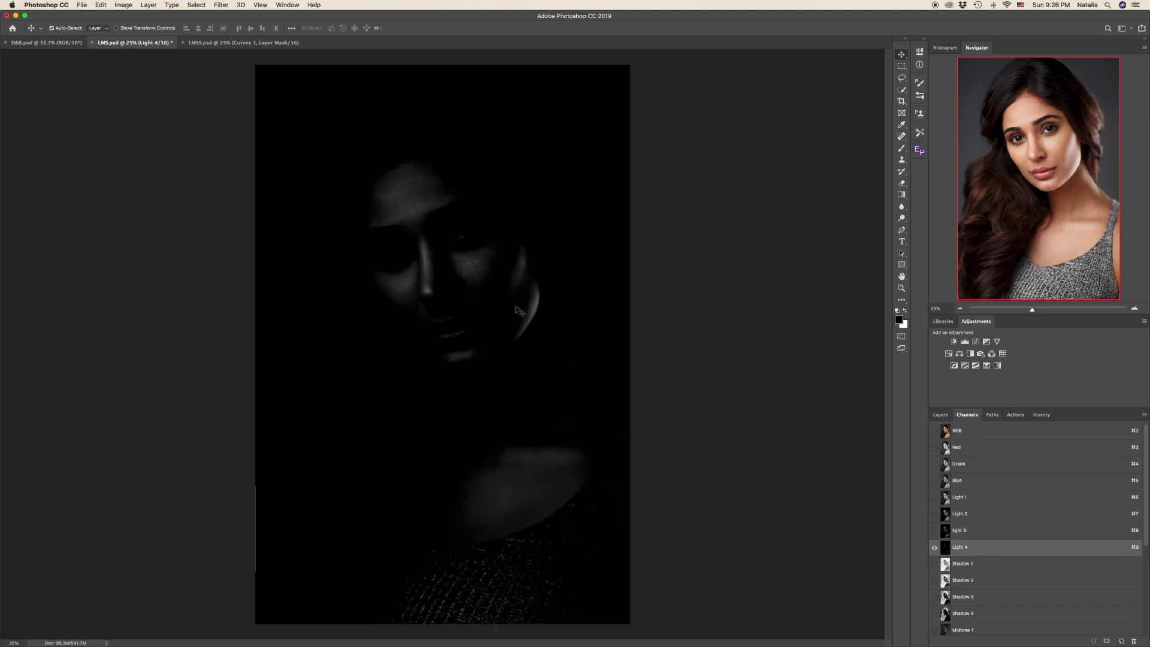
Load the light 3 channel as a selection and add a Curves adjustment layer above the Background, masked by that selection
click(964, 532)
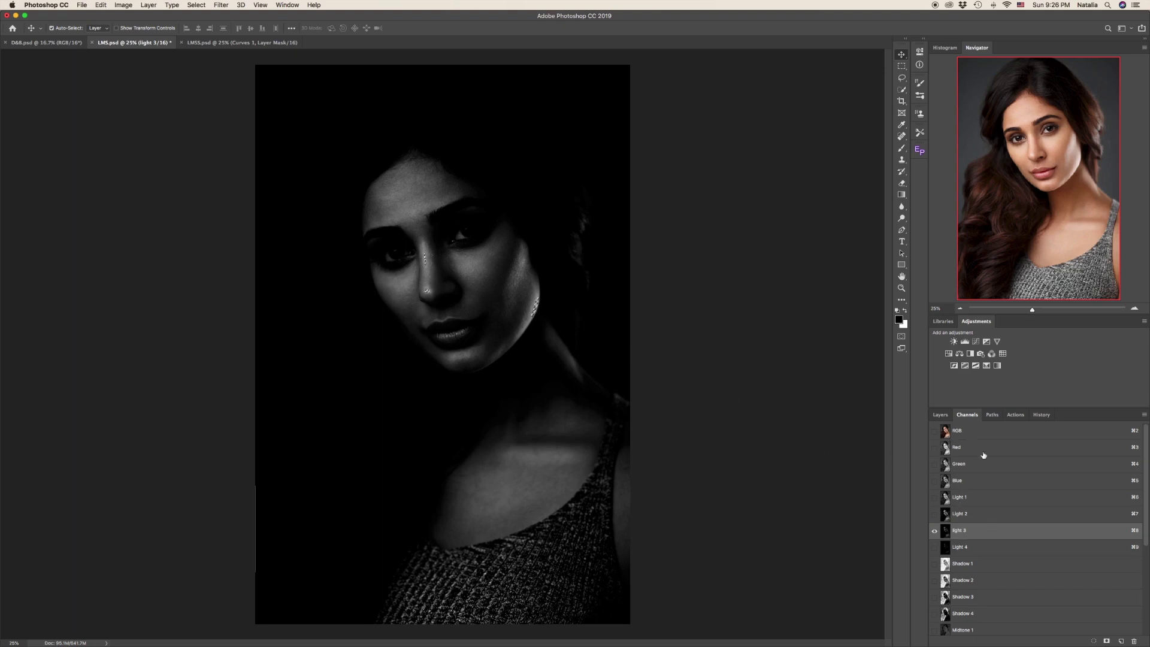
click(970, 432)
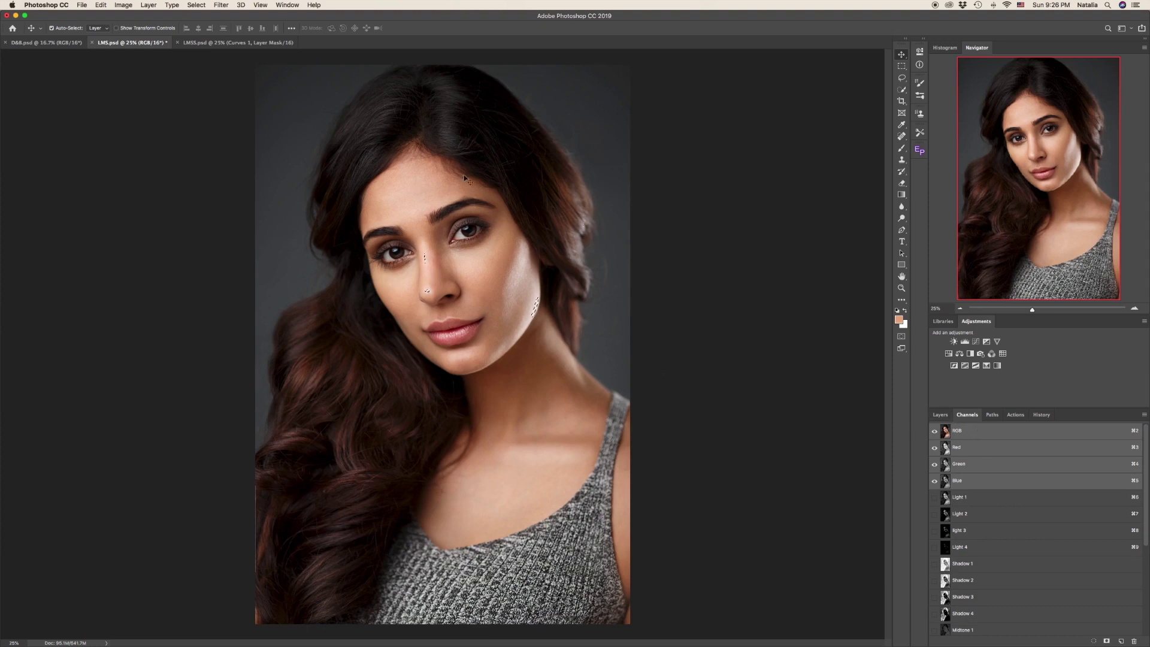
click(944, 416)
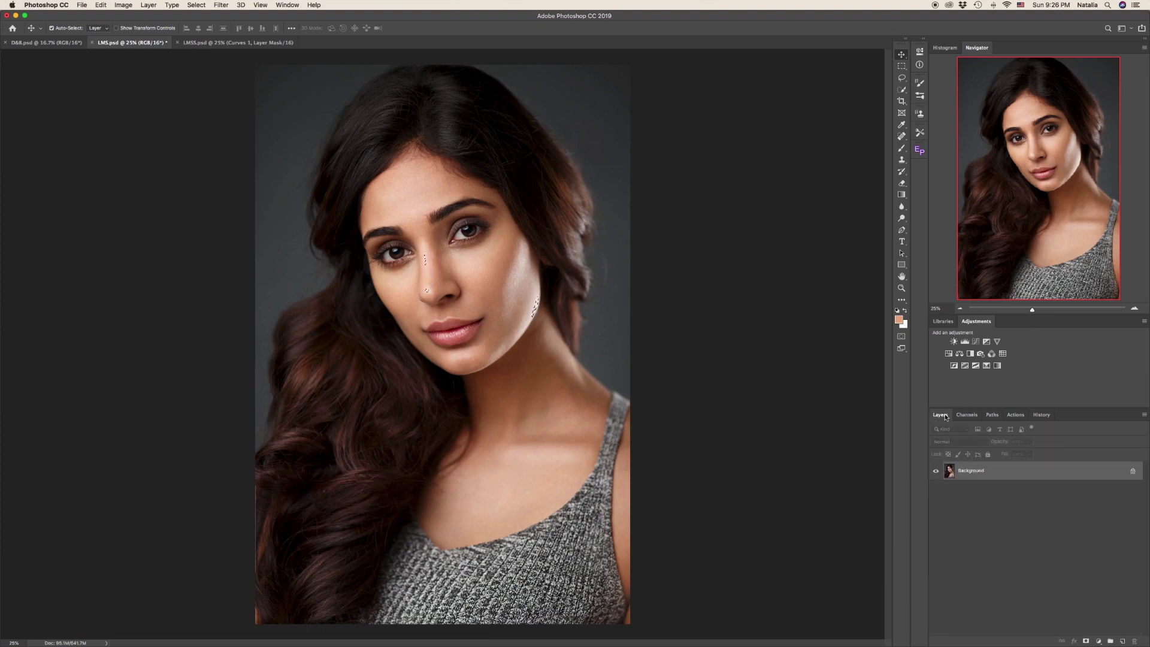
click(977, 342)
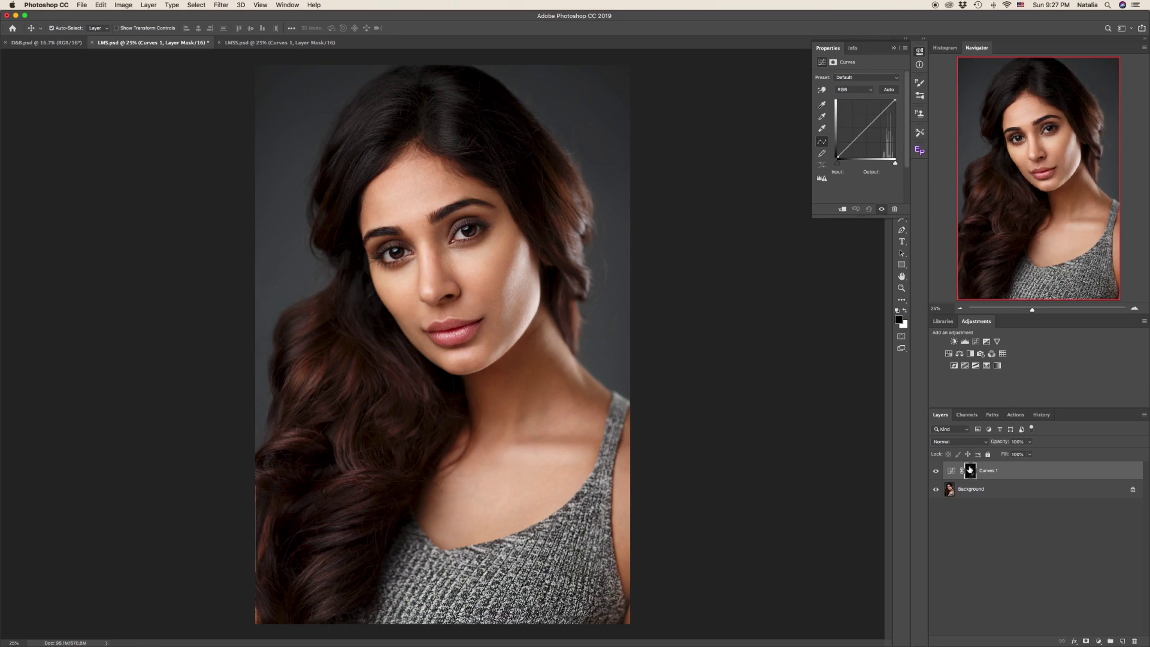
Test darkening with the Curves 1 curve, and settle on brightening the highlights with its point at about input 108, output 146
click(866, 128)
mouse_move(865, 128)
mouse_down()
mouse_move(856, 120)
mouse_move(879, 149)
mouse_move(874, 139)
mouse_up()
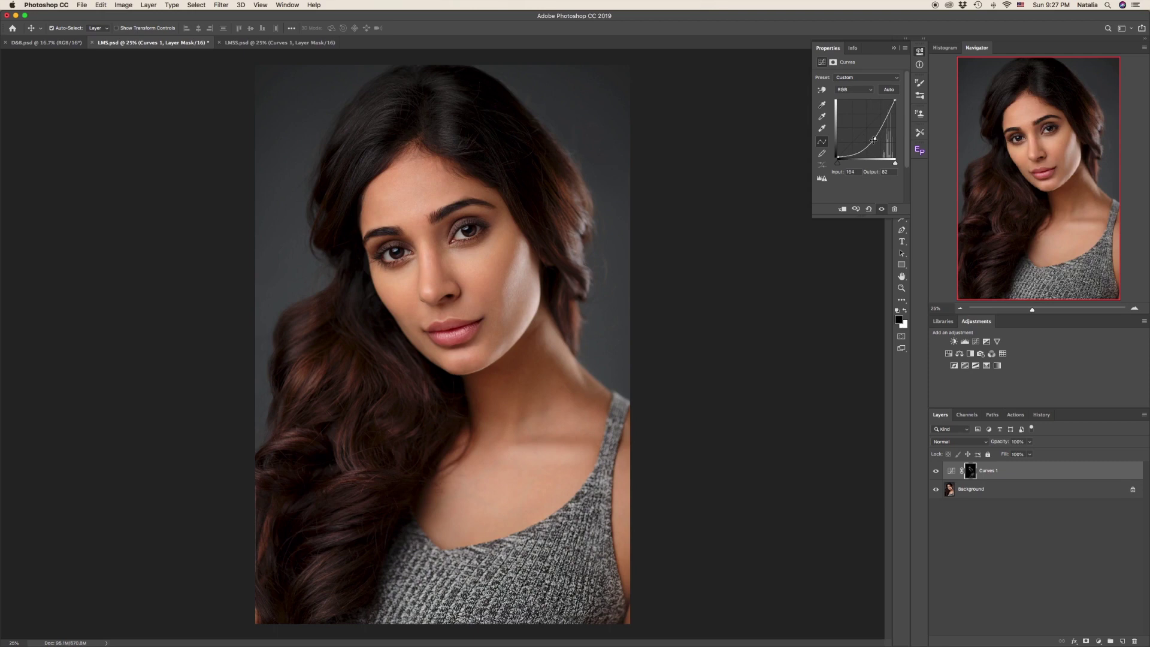
drag(874, 139, 860, 125)
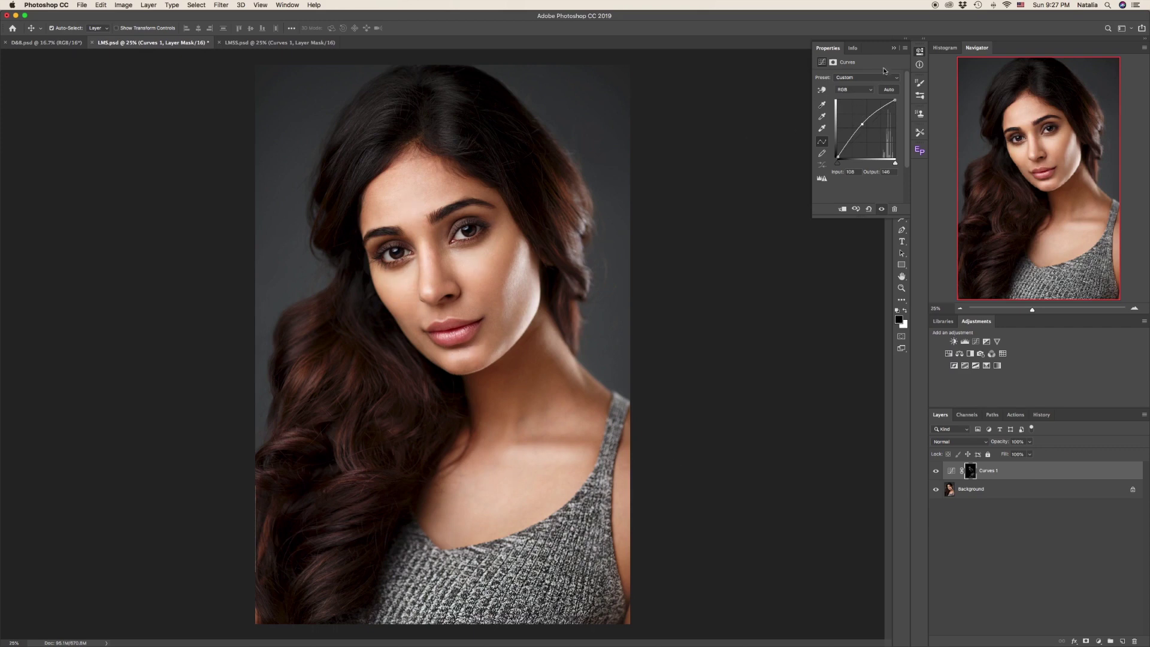
click(895, 48)
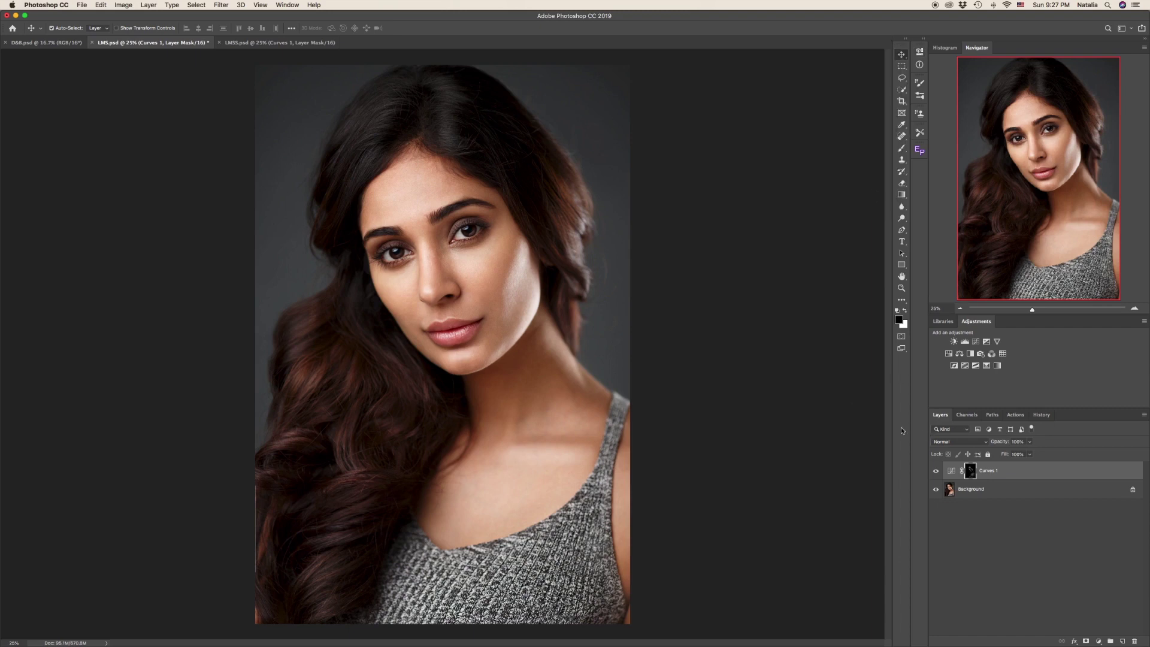
Compare the shadow coverage of the Shadow 1, Shadow 2 and Shadow 3 channels
click(968, 415)
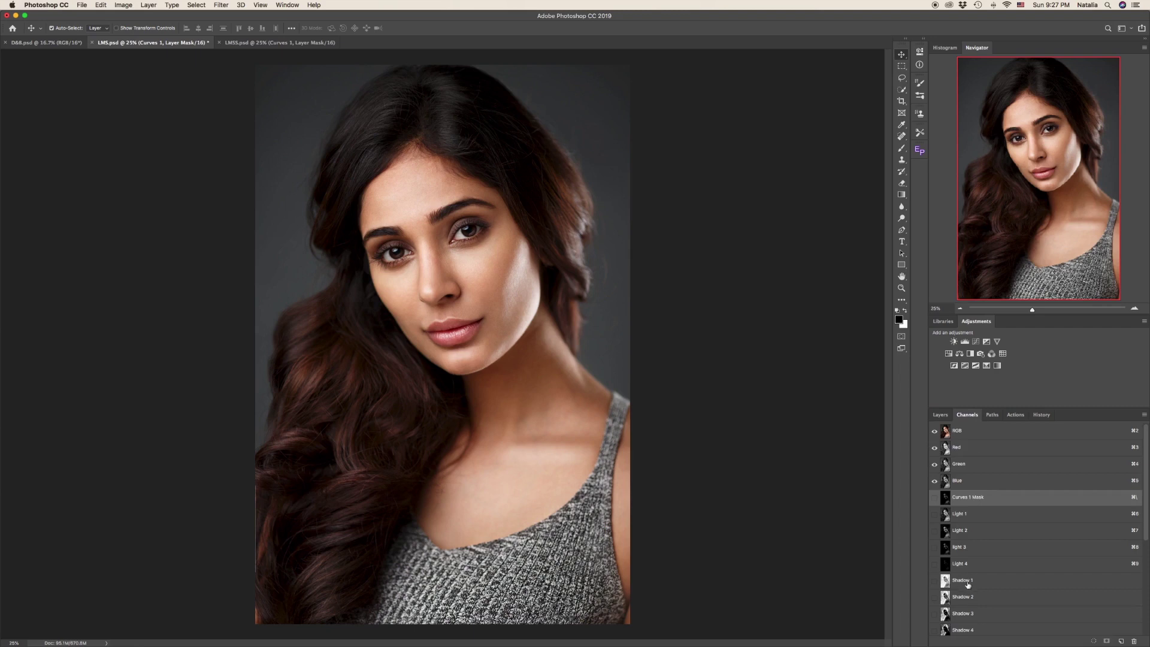
click(966, 580)
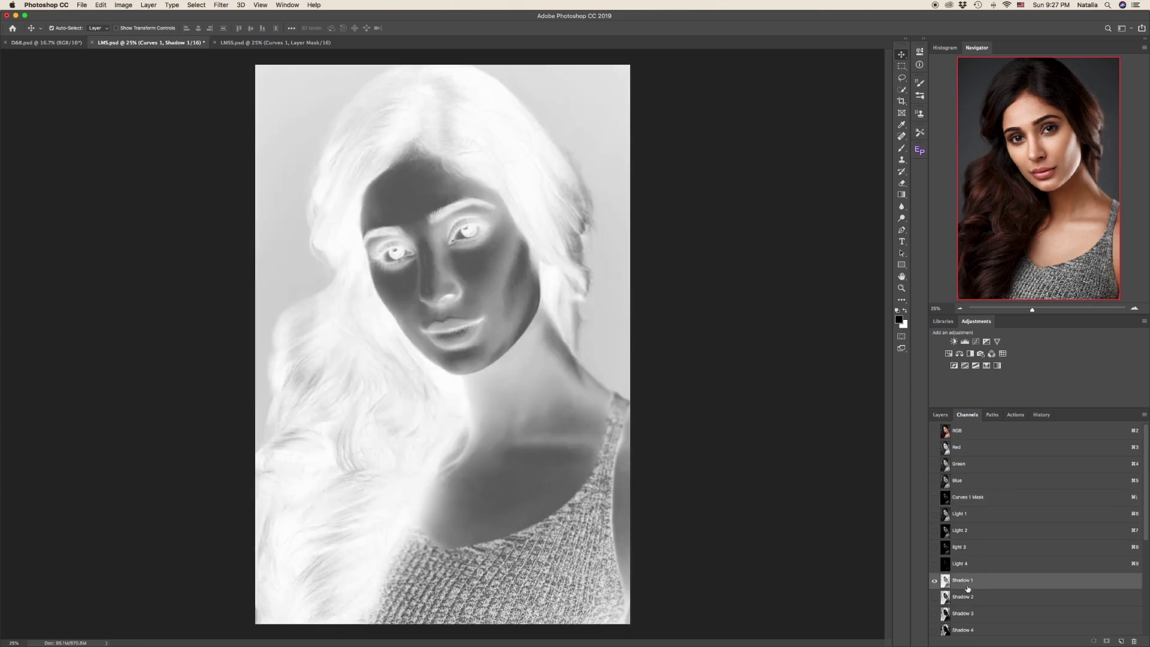
click(974, 601)
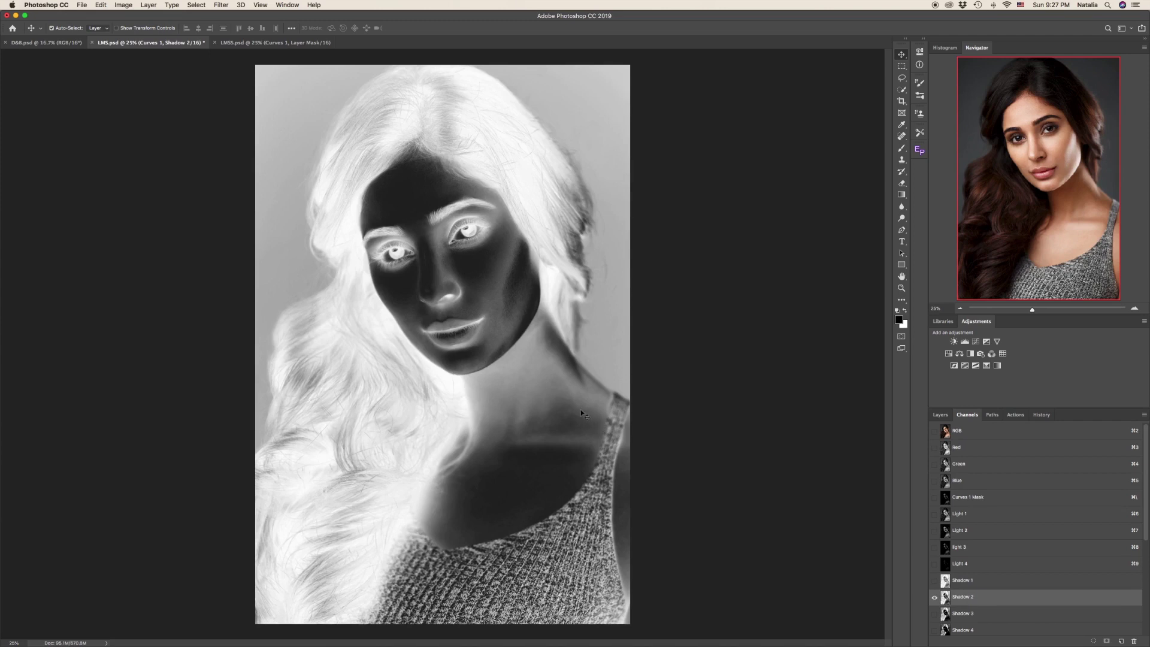
click(985, 616)
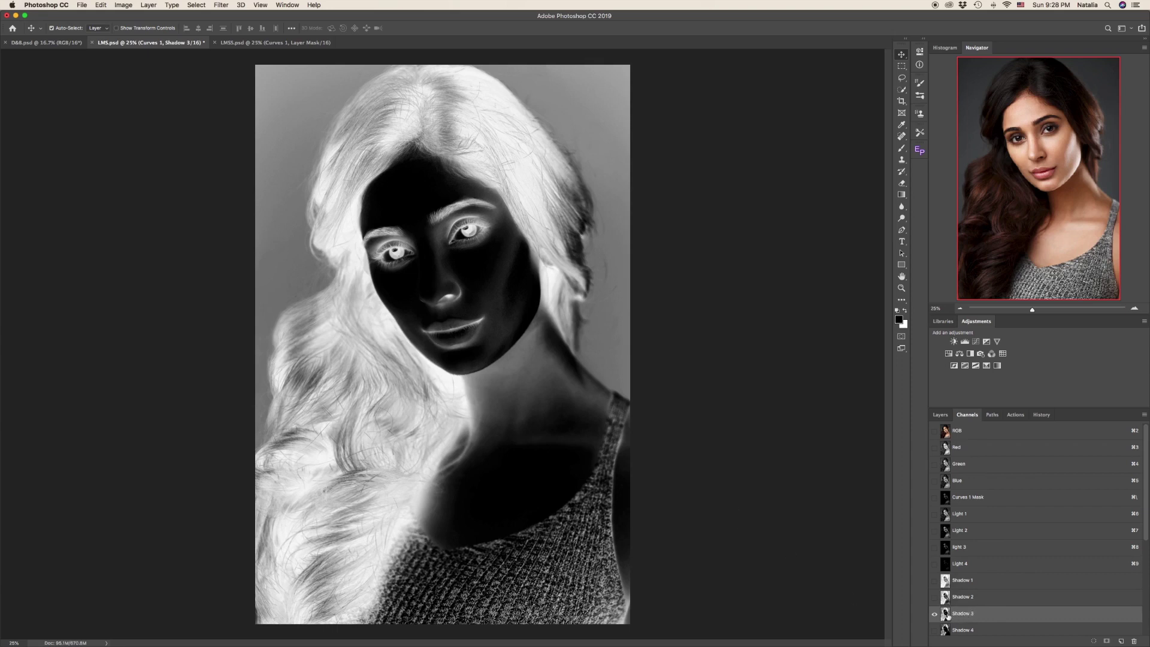
Load the Shadow 3 channel as a selection and return to the full-colour image and its layers
super+click(946, 614)
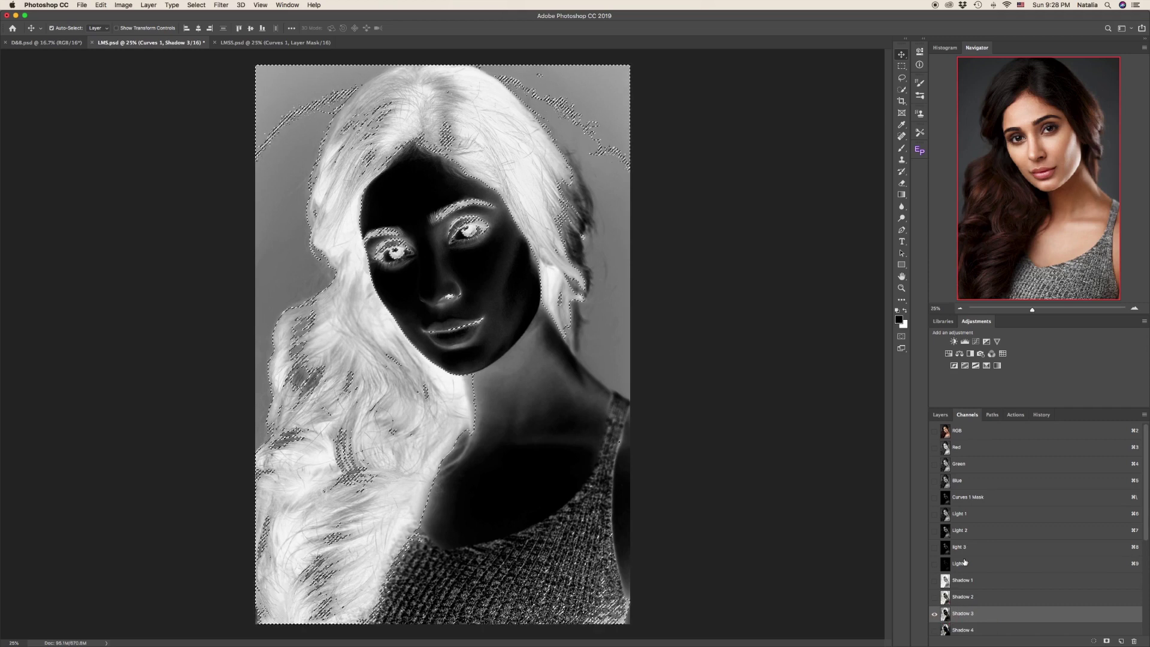
click(977, 432)
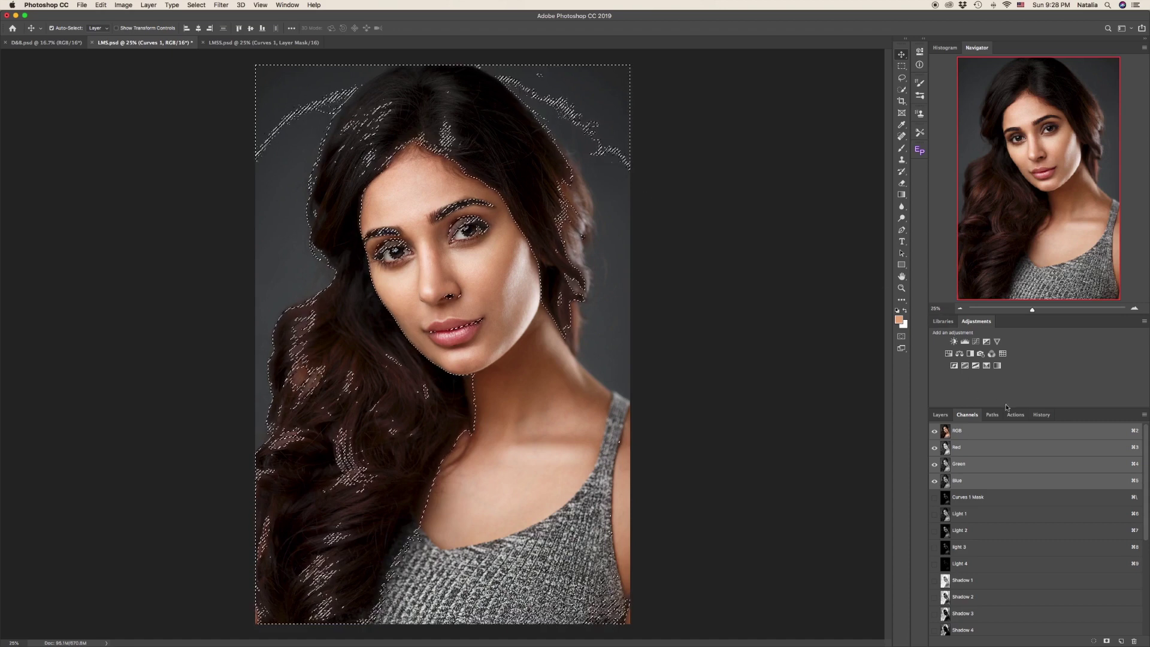
click(942, 415)
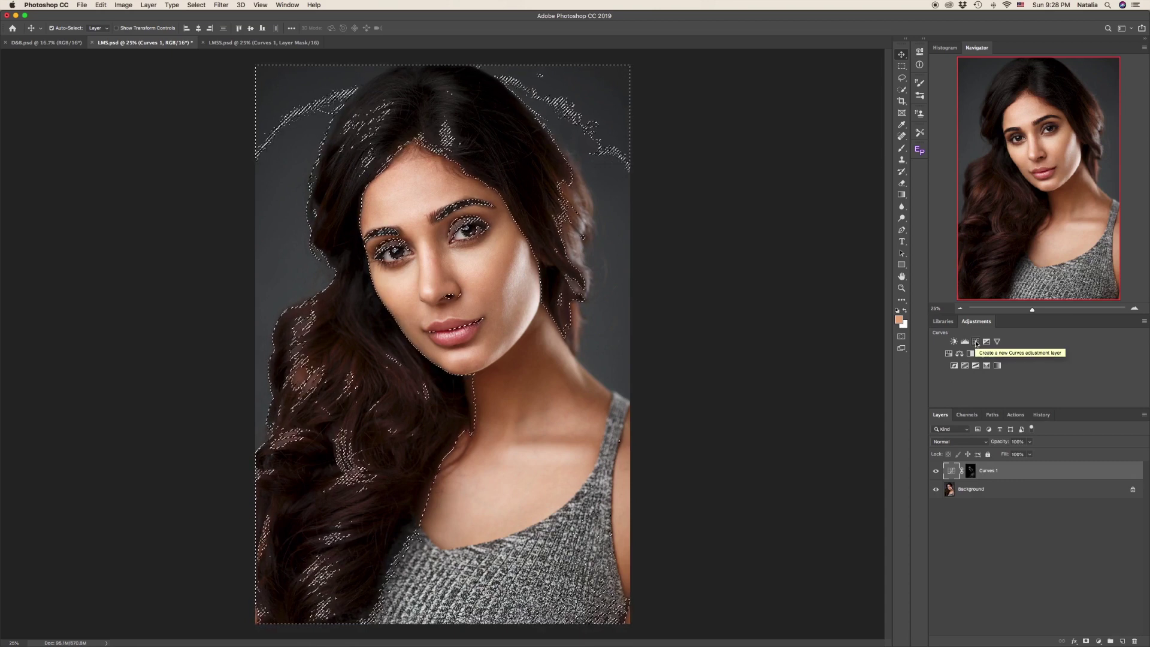
Add a Curves adjustment layer masked by the Shadow 3 selection and darken it by lowering a midtone point to output 92
click(977, 342)
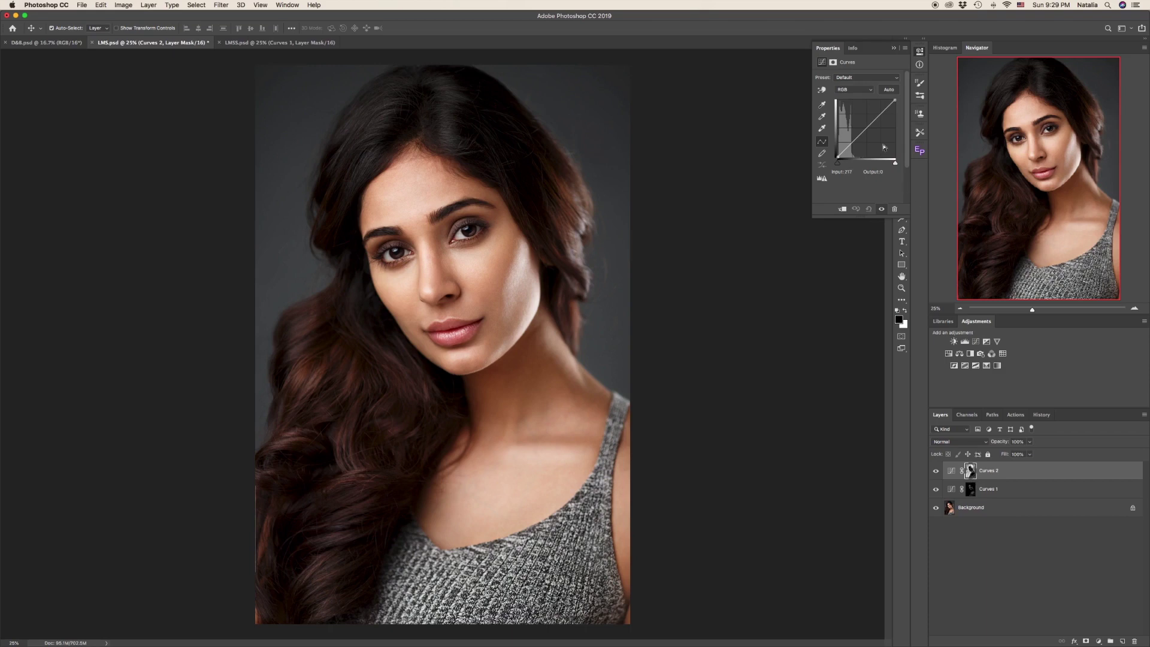
drag(865, 128, 873, 137)
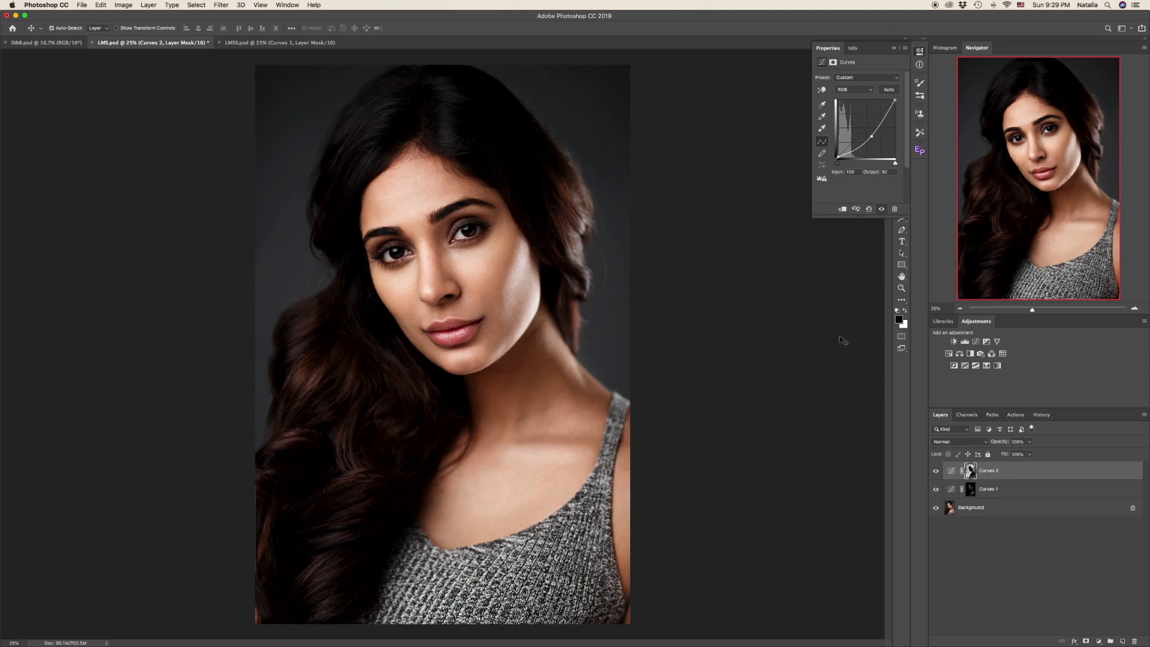
click(893, 51)
Choose the Eraser tool and set its brush to 0% hardness and about 1760 px
click(902, 183)
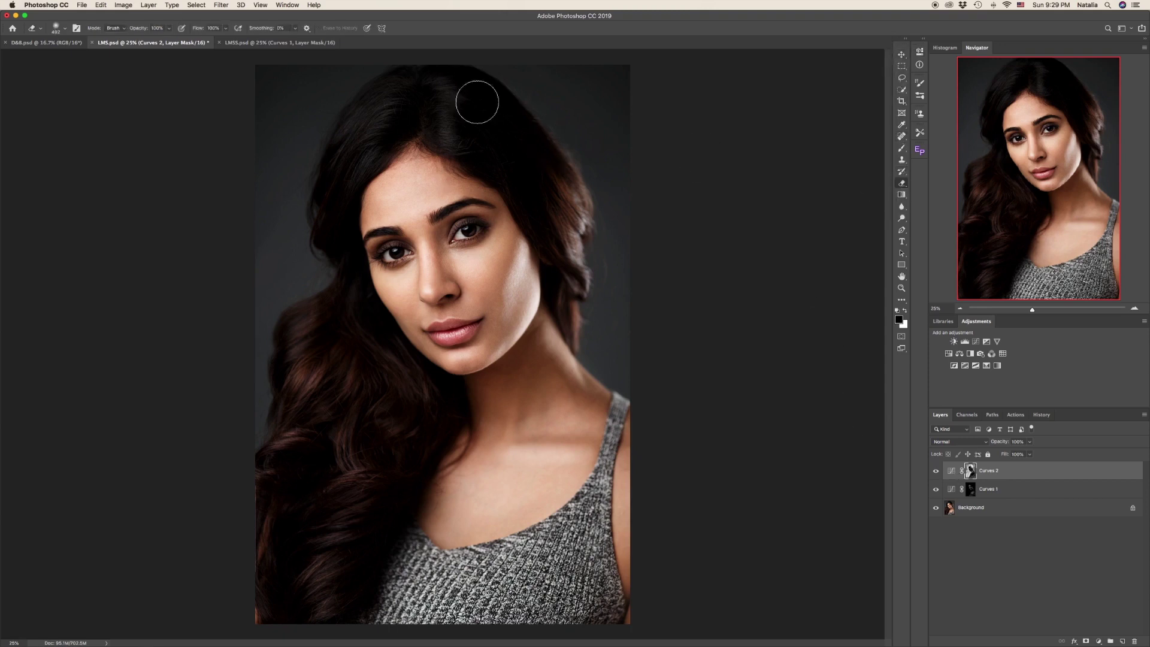
right_click(467, 171)
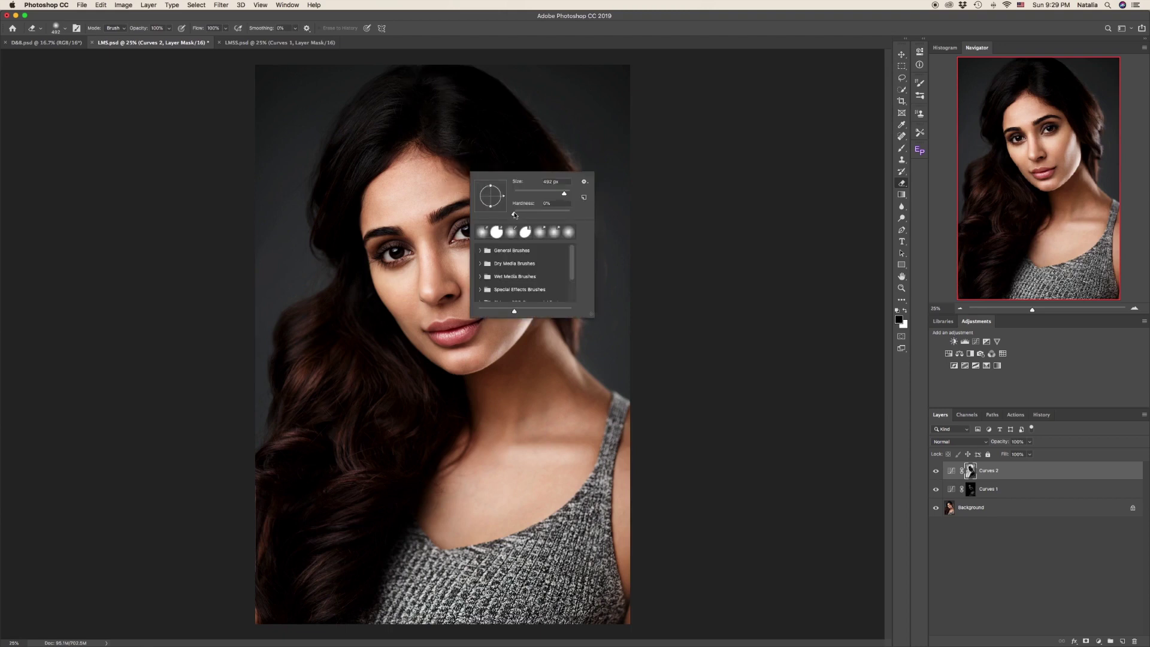
click(514, 214)
drag(561, 196, 566, 194)
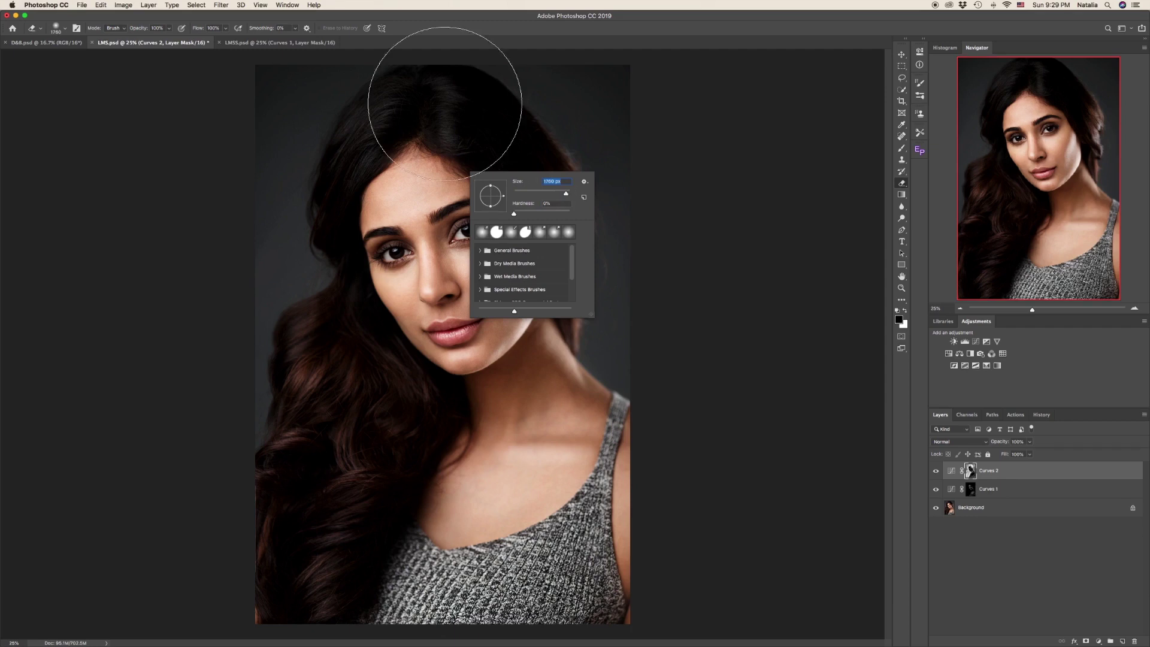
key(Return)
Try erasing the Curves 2 mask to white over the face, checking the foreground/background colour swap, and undo the strokes
drag(463, 305, 527, 312)
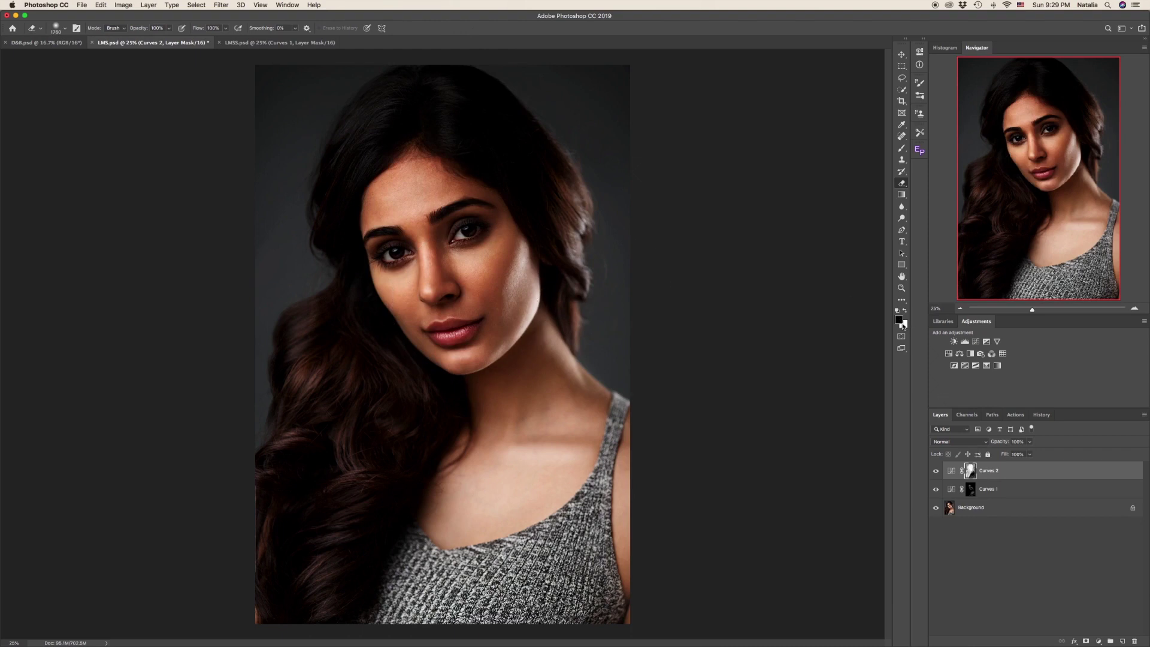
key(super+z)
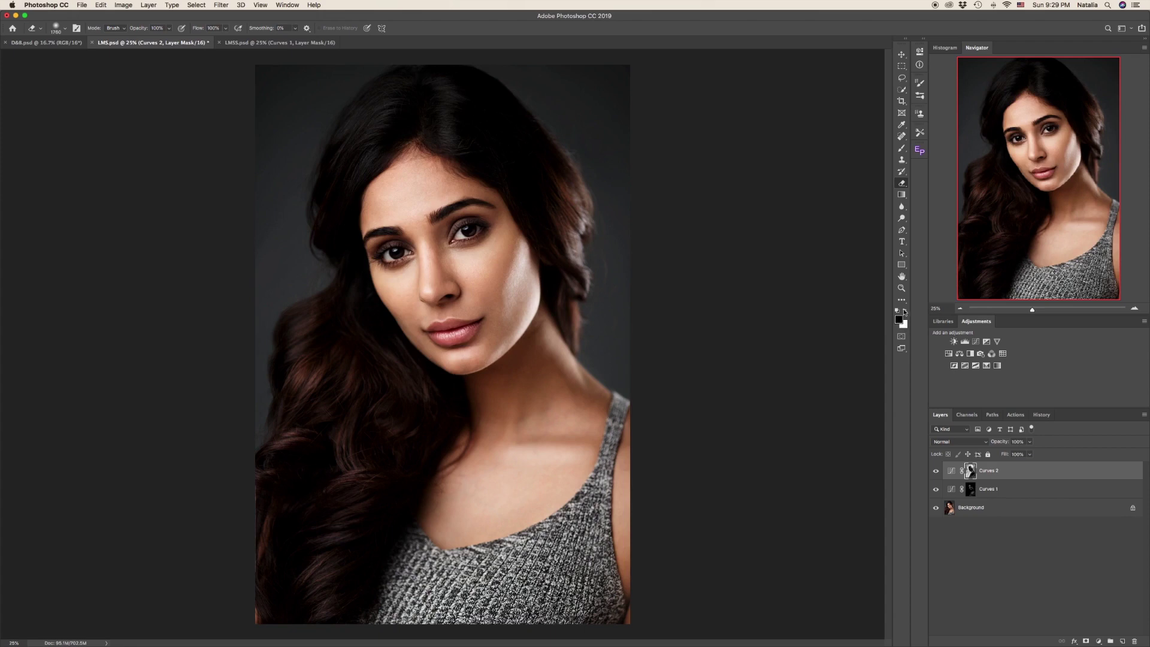
click(906, 312)
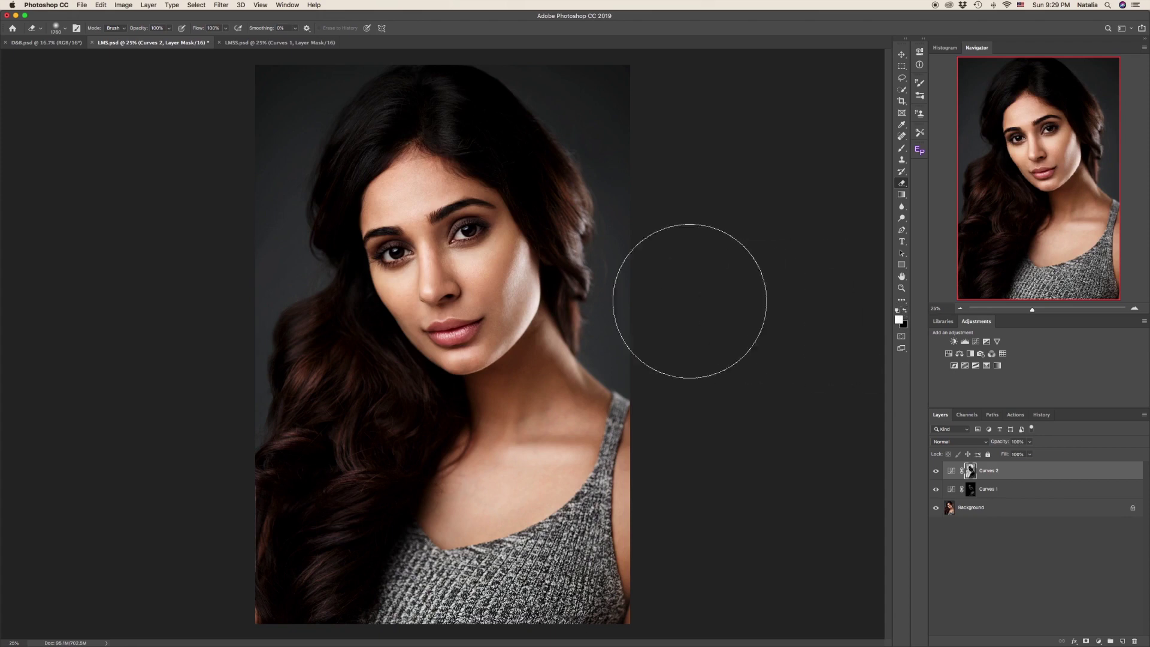
click(906, 312)
click(906, 312)
key(x)
key(x)
key(x)
key(x)
key(x)
key(x)
key(x)
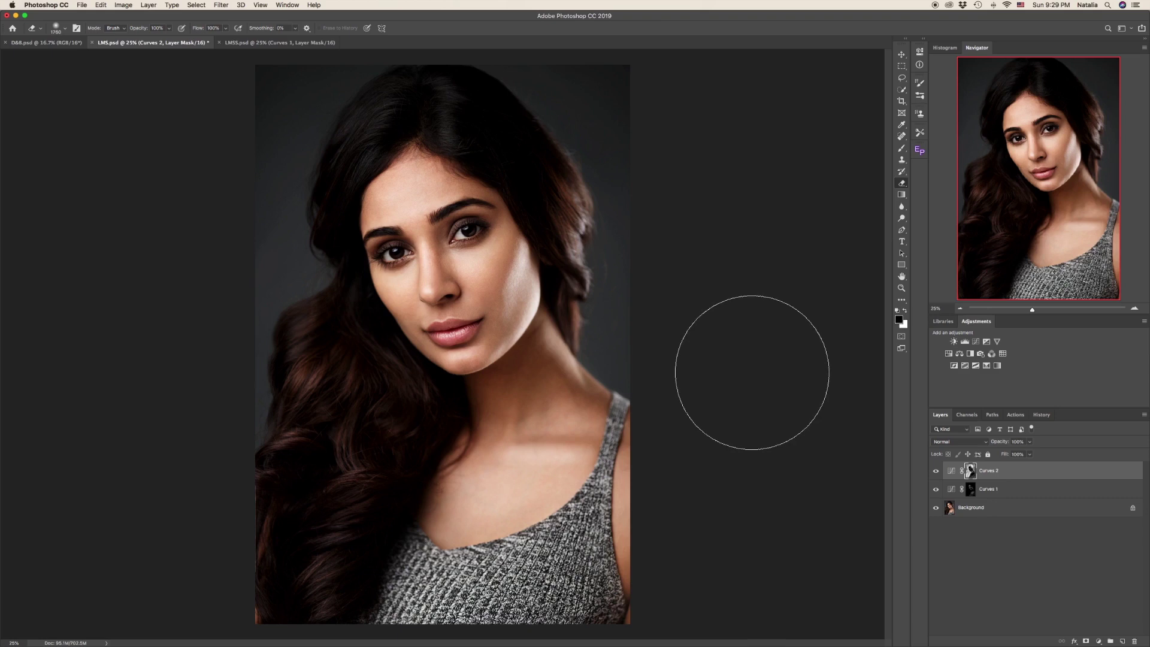
key(x)
key(x)
key(x)
mouse_move(433, 189)
mouse_down()
mouse_move(444, 349)
mouse_move(470, 254)
mouse_move(499, 252)
mouse_up()
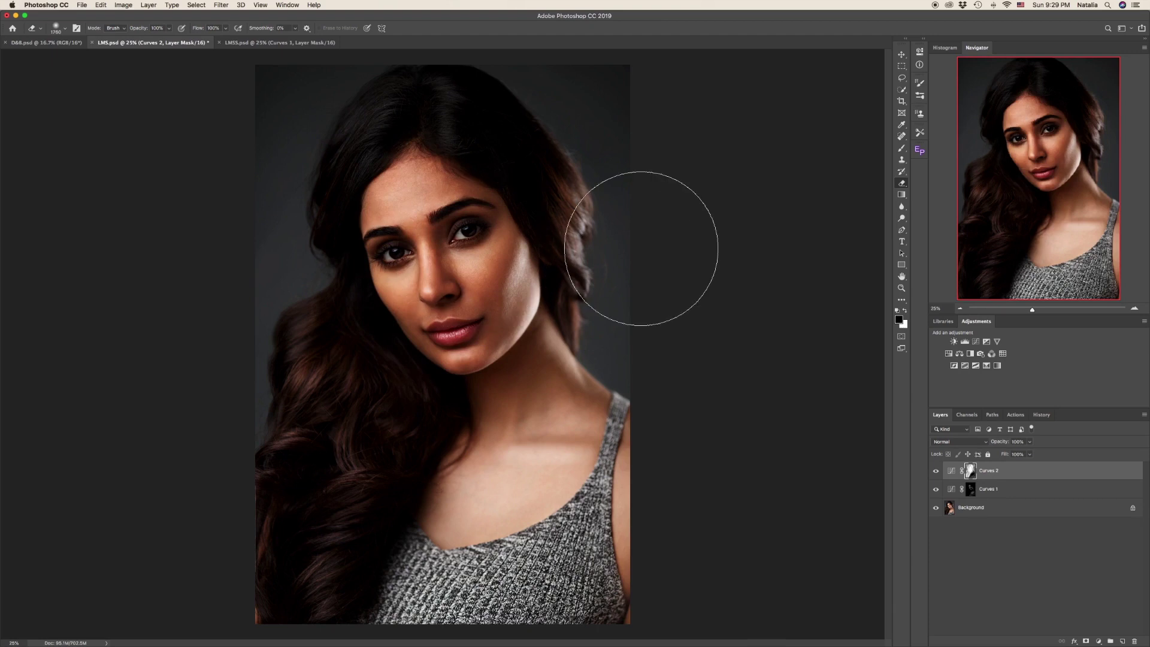
key(super+z)
With black as background colour, erase the Curves 2 darkening from the hair, body and face, and reduce the eraser to 380 px
key(x)
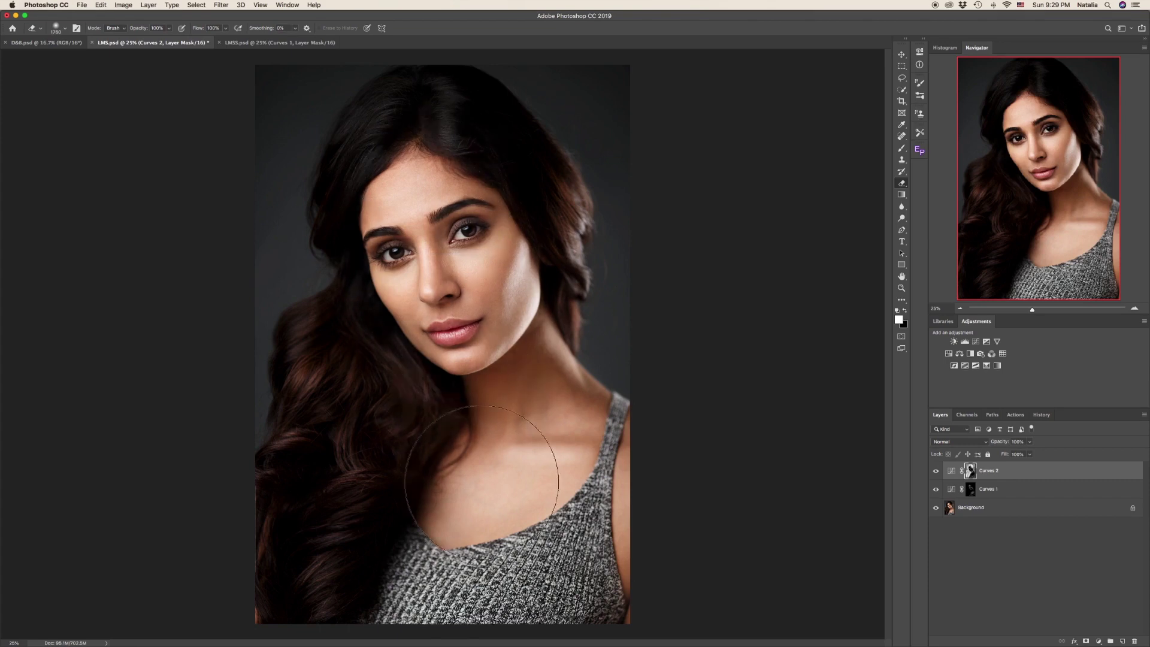
mouse_move(344, 560)
mouse_down()
mouse_move(356, 382)
mouse_move(429, 368)
mouse_move(456, 251)
mouse_up()
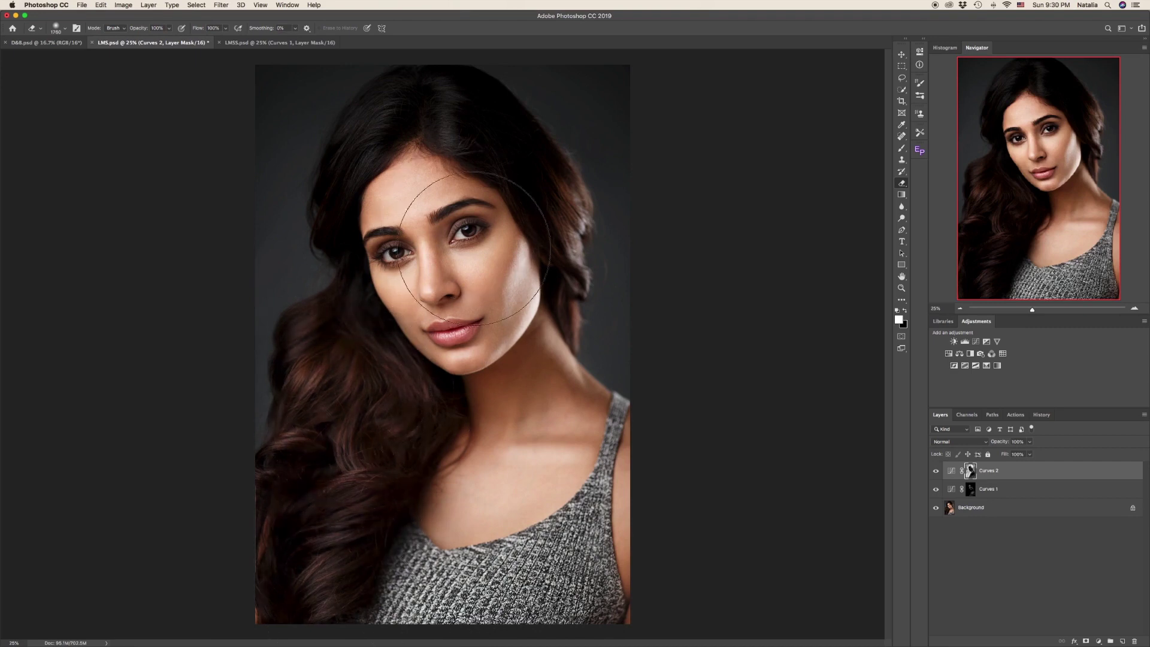
right_click(473, 249)
text(380)
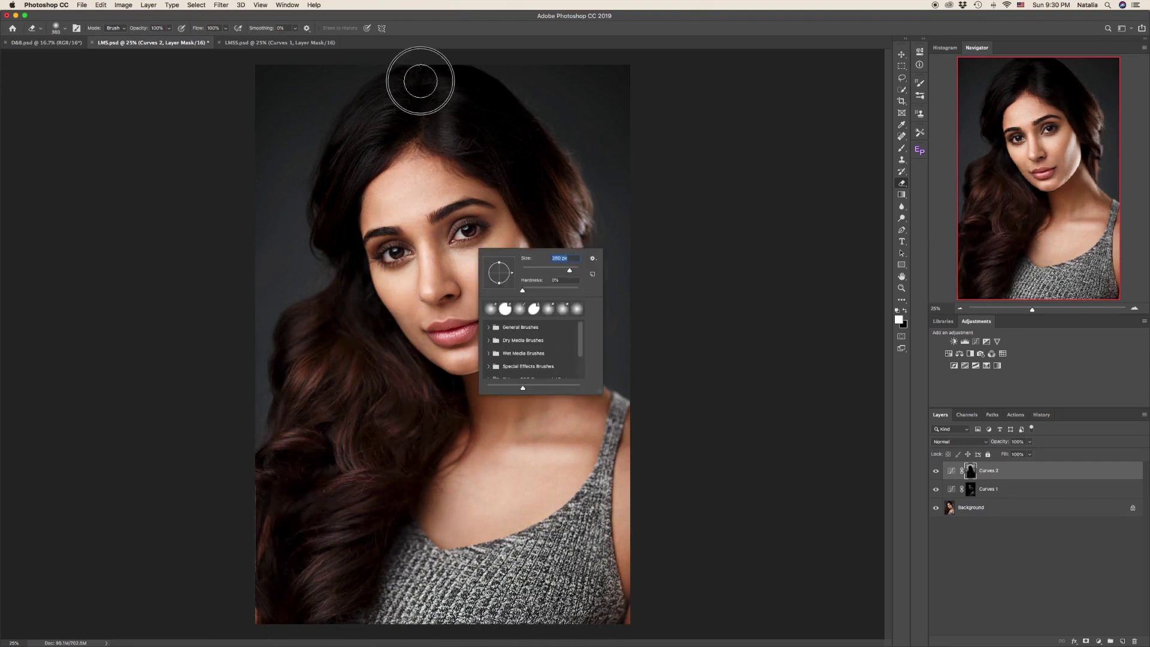
key(Return)
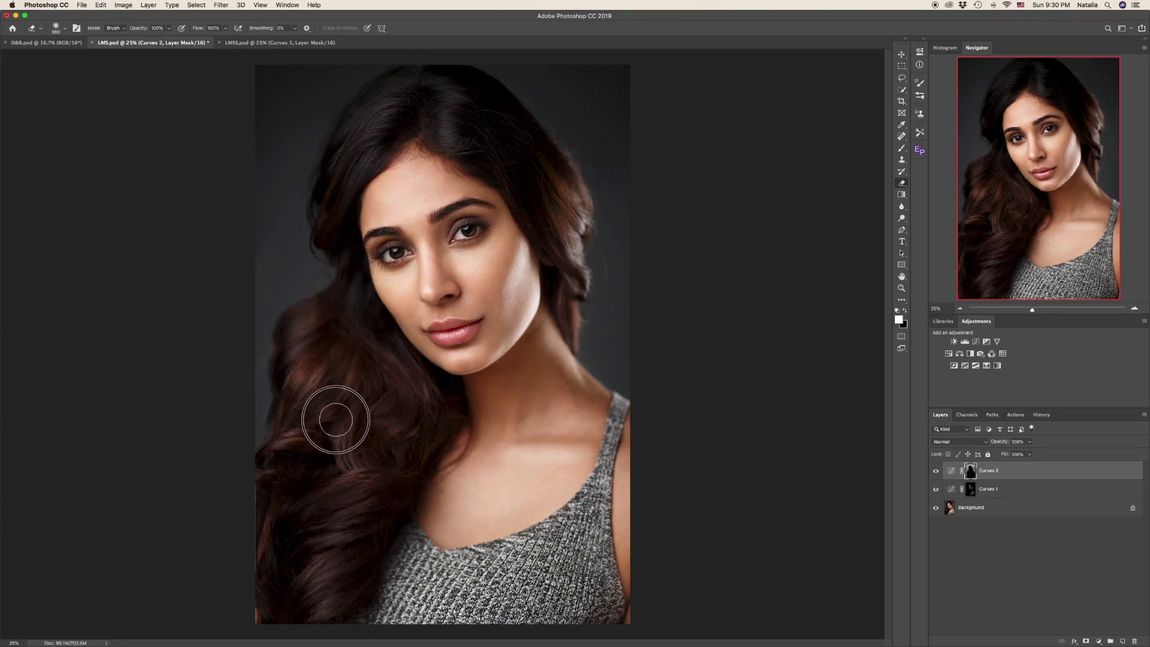
Compare the image with Curves 2 hidden and shown, and enlarge the eraser to 1400 px
click(936, 471)
click(936, 472)
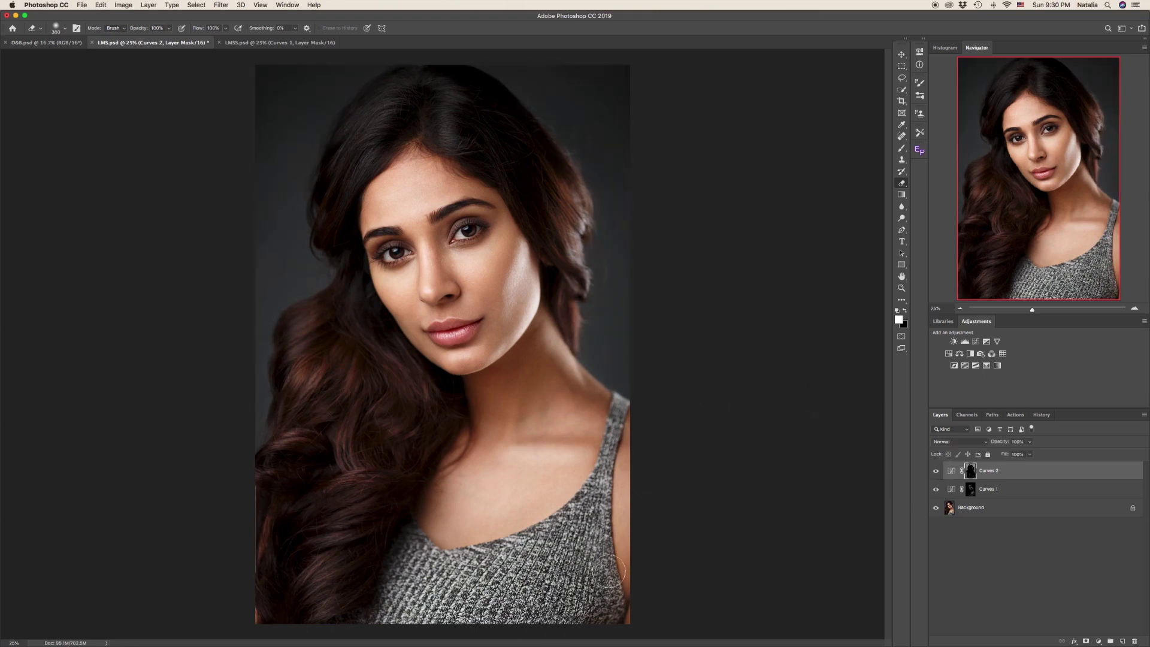
right_click(552, 293)
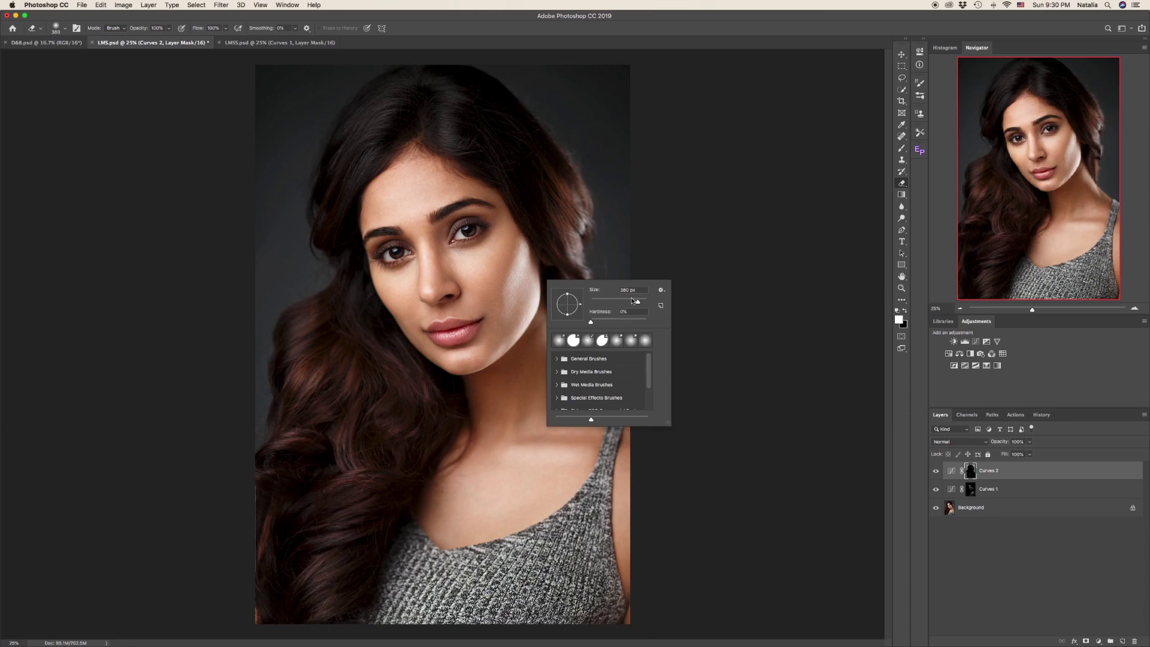
drag(639, 301, 645, 300)
key(Return)
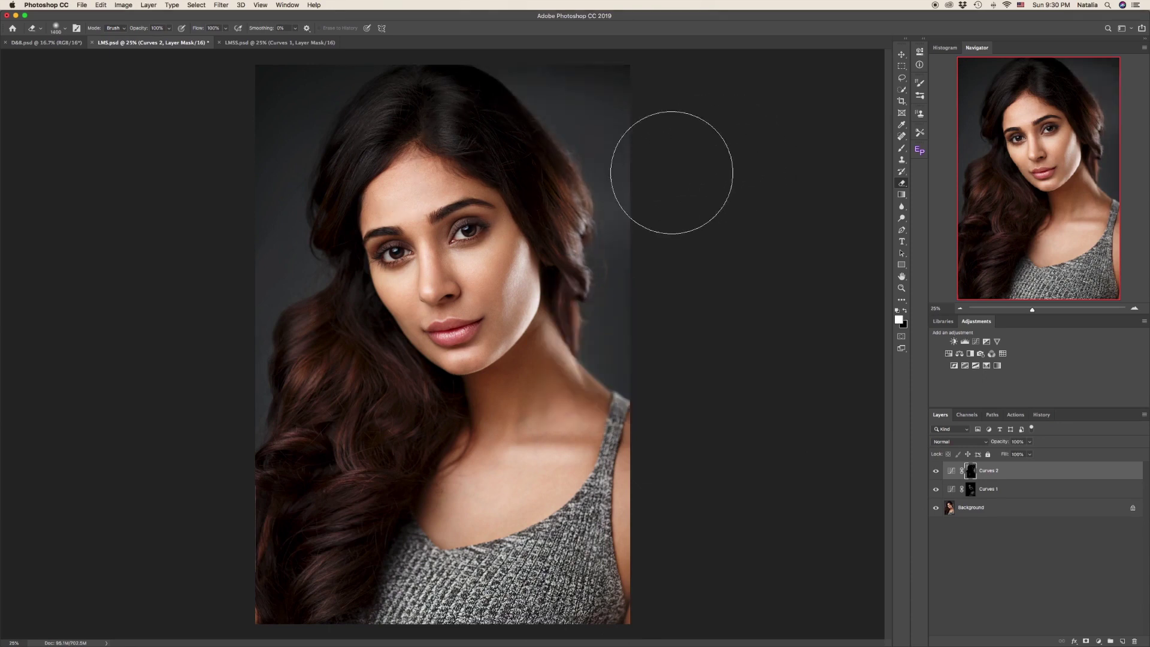
Try restoring the Curves 2 darkening at full opacity across the background on both sides of the subject, and undo the strokes
click(904, 311)
mouse_move(645, 78)
mouse_down()
mouse_move(622, 92)
mouse_move(652, 238)
mouse_up()
mouse_move(514, 39)
mouse_down()
mouse_move(647, 239)
mouse_move(629, 324)
mouse_move(642, 347)
mouse_up()
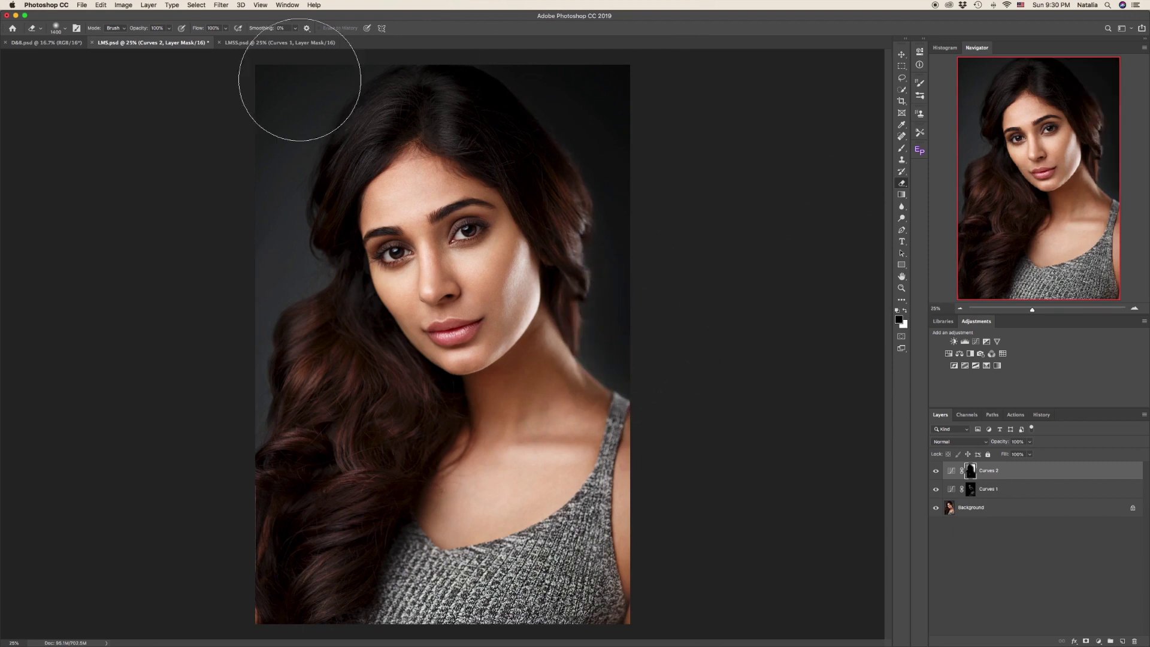
mouse_move(336, 63)
mouse_down()
mouse_move(296, 88)
mouse_move(281, 152)
mouse_move(286, 228)
mouse_move(234, 379)
mouse_move(198, 419)
mouse_up()
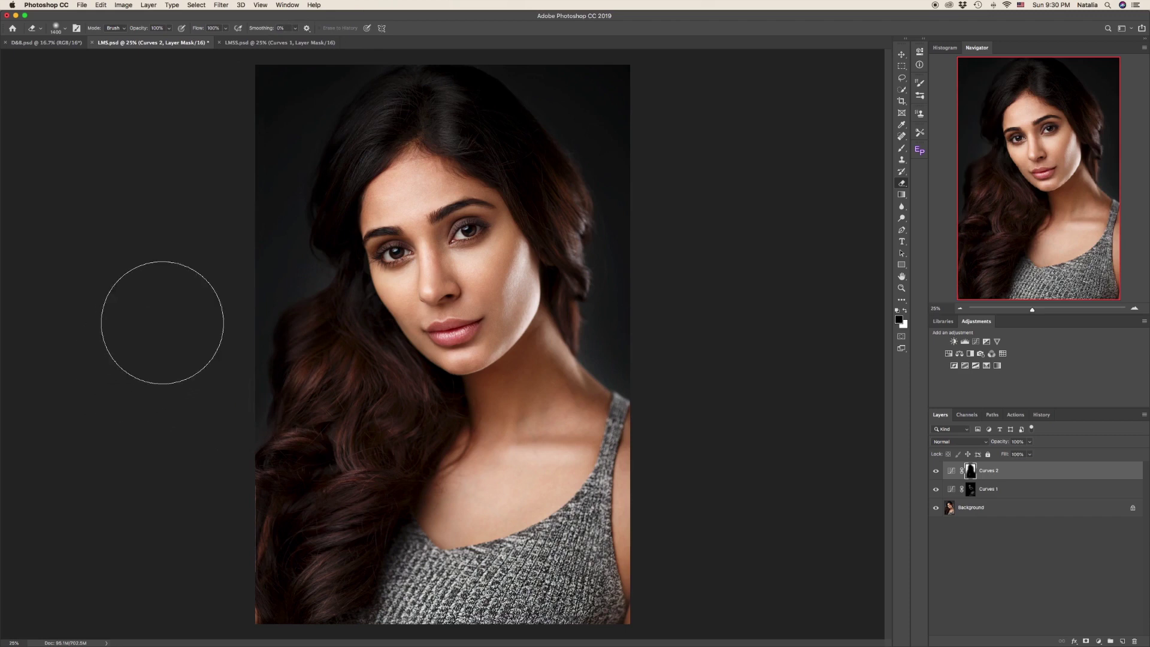
key(super+z)
key(super+z)
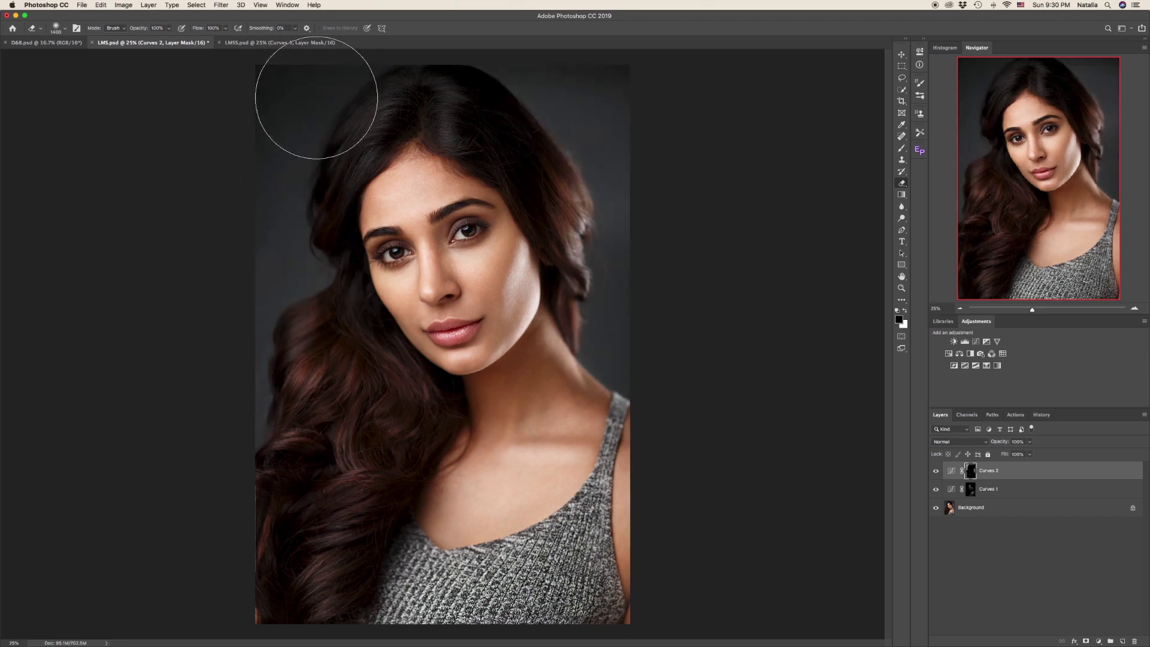
Erase the Curves 2 darkening from the portrait's upper-left background, then try painting it back at full opacity and undo that stroke
key(x)
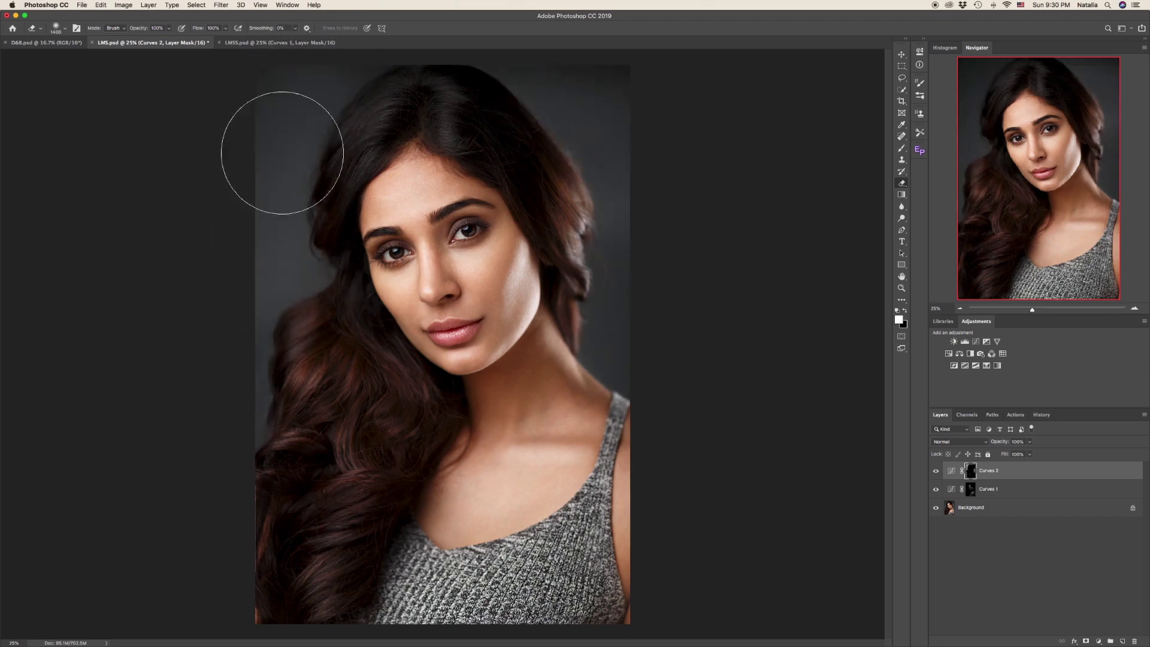
drag(380, 77, 251, 149)
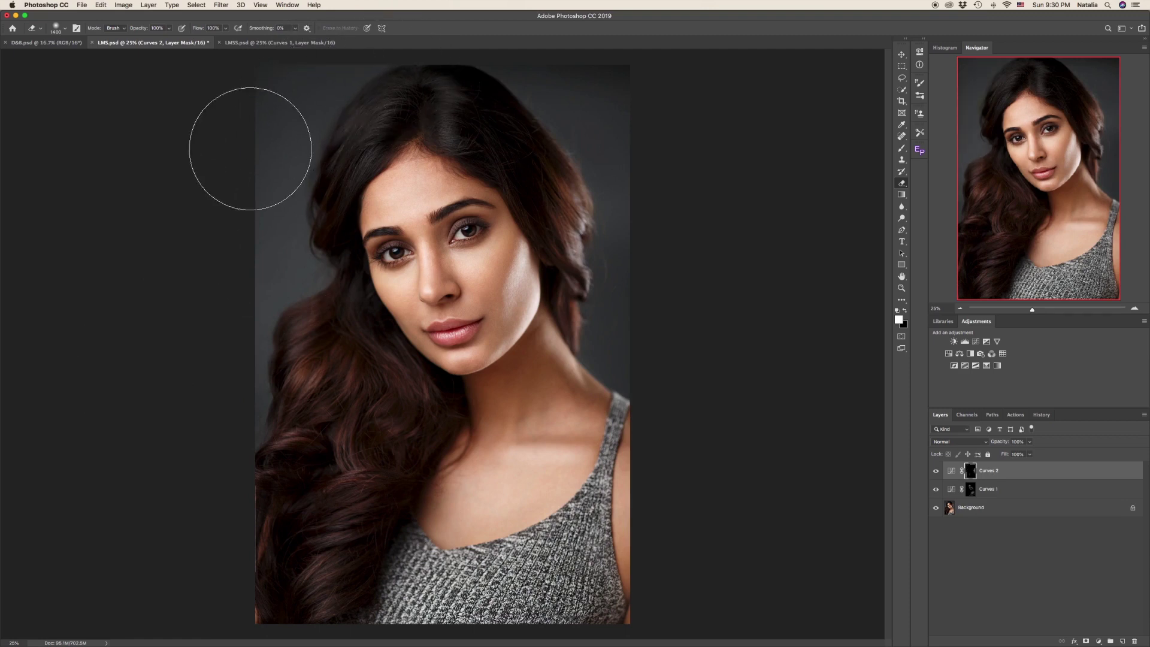
key(x)
mouse_move(278, 98)
mouse_down()
mouse_move(252, 176)
mouse_move(301, 110)
mouse_move(357, 76)
mouse_move(278, 166)
mouse_move(272, 253)
mouse_move(278, 245)
mouse_move(292, 266)
mouse_move(263, 317)
mouse_move(236, 437)
mouse_up()
key(super+z)
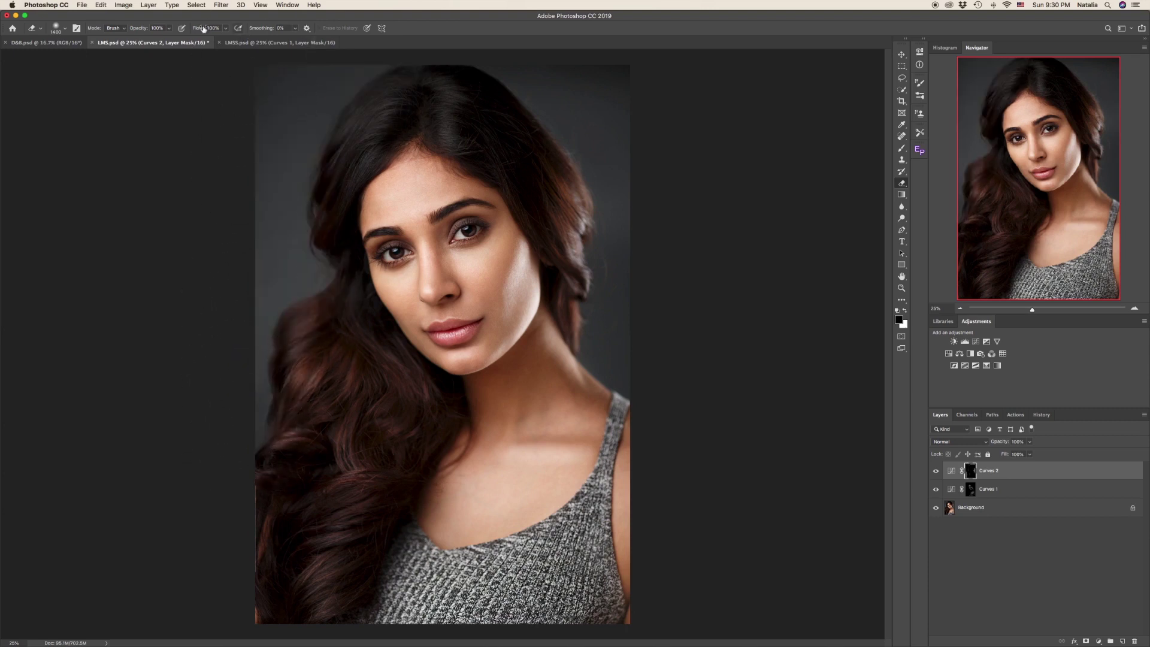
Lower the eraser opacity to 45% and softly paint the Curves 2 darkening back over the background around the subject
right_click(390, 135)
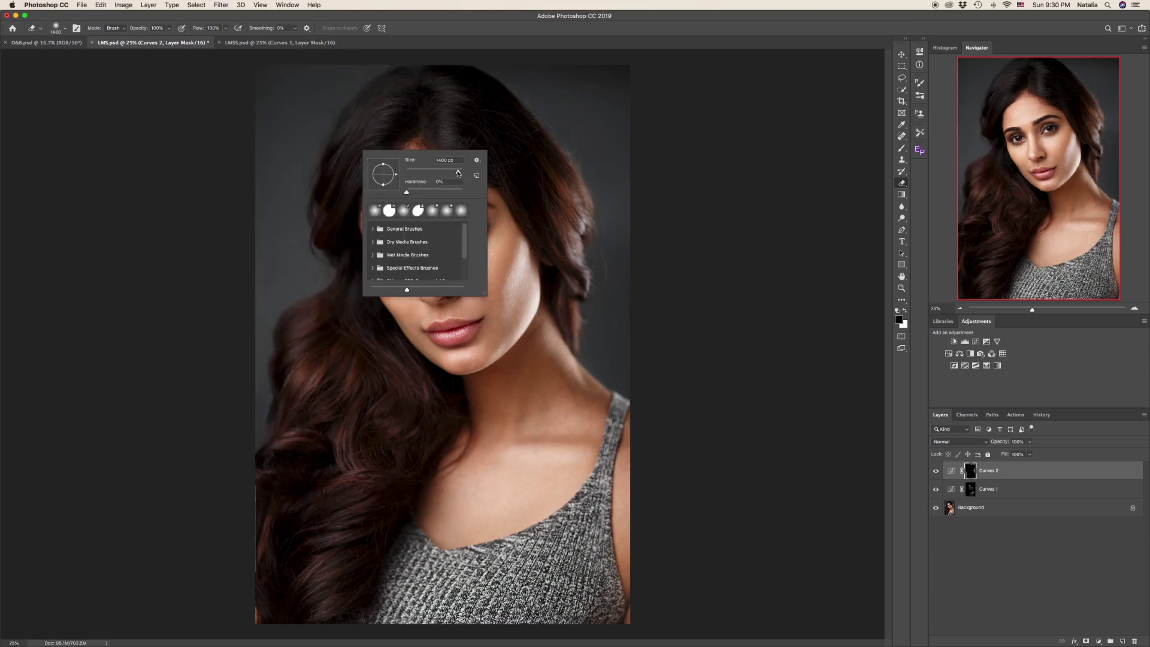
click(171, 30)
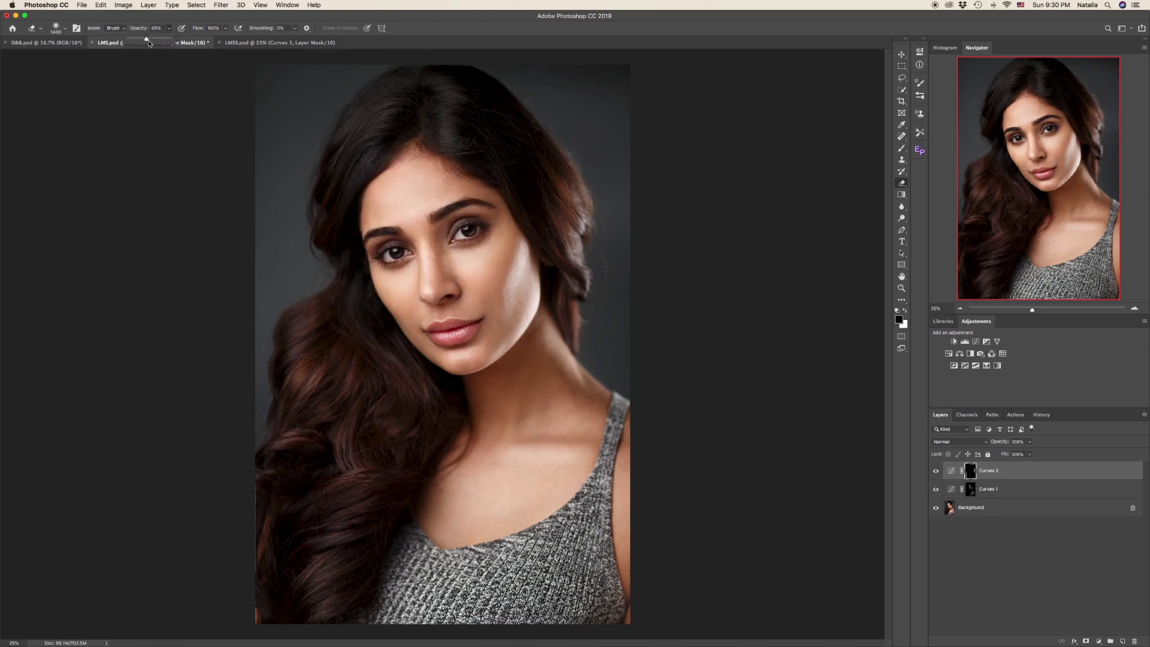
mouse_move(321, 90)
mouse_down()
mouse_move(290, 114)
mouse_move(271, 206)
mouse_move(297, 261)
mouse_move(263, 318)
mouse_move(235, 418)
mouse_up()
mouse_move(243, 233)
mouse_down()
mouse_move(290, 149)
mouse_move(544, 72)
mouse_move(624, 329)
mouse_move(653, 89)
mouse_move(368, 64)
mouse_move(267, 367)
mouse_move(250, 146)
mouse_up()
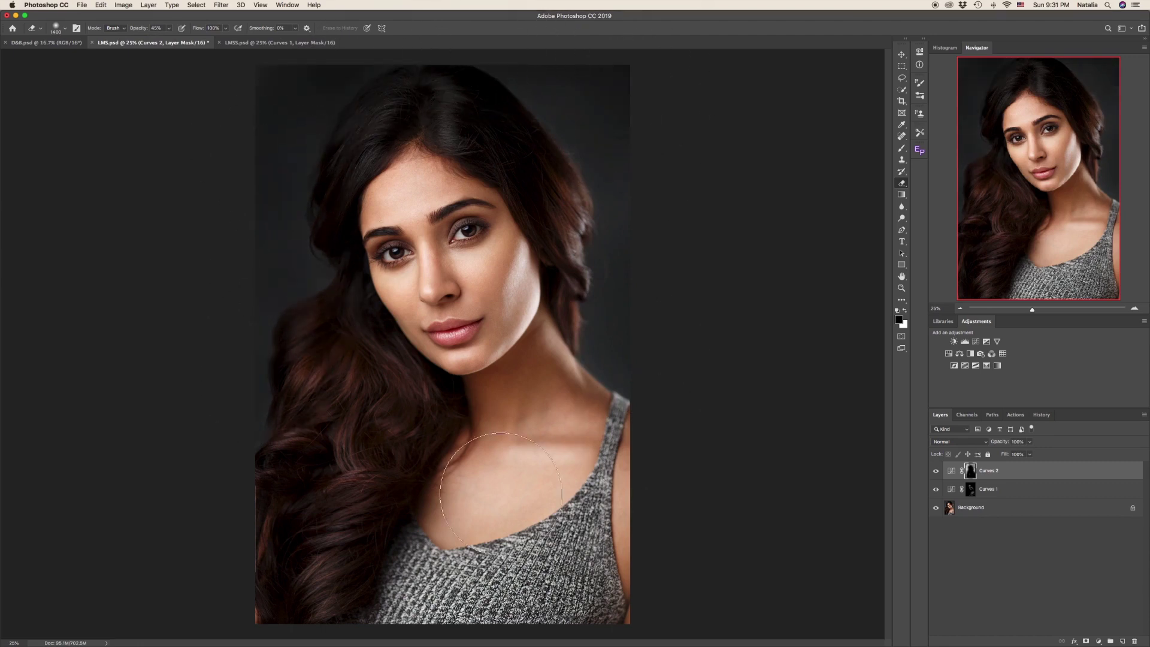
Swap back to a white foreground, set the eraser size to 332 px, and compare the image with Curves 2 hidden and shown
key(x)
right_click(496, 408)
text(332)
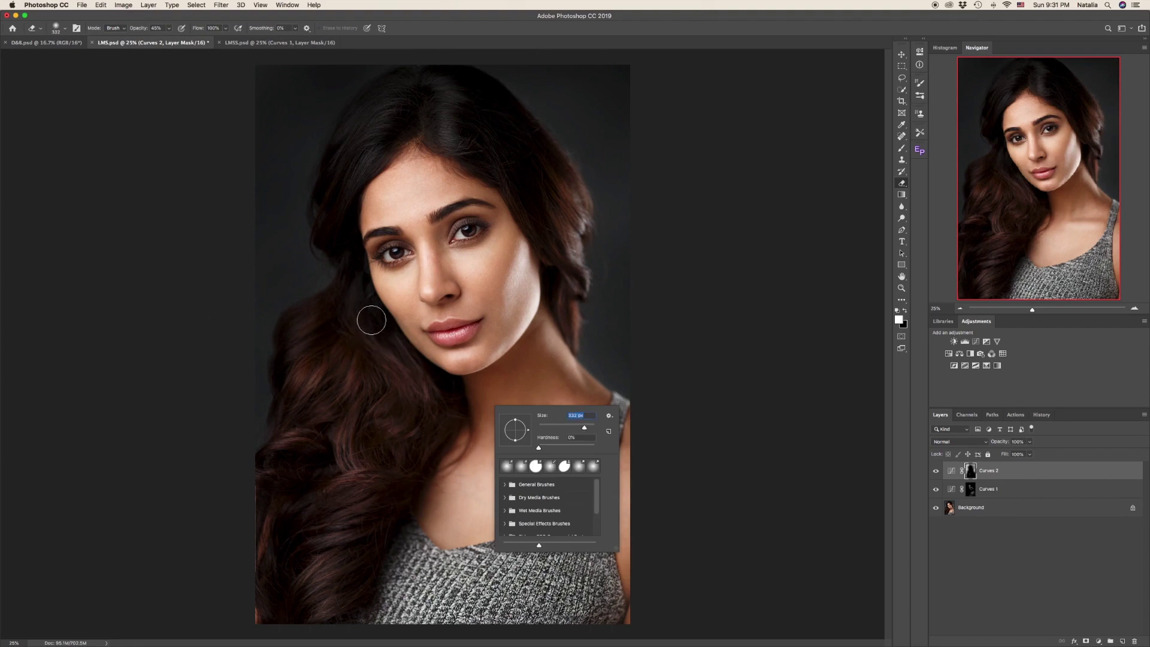
key(Return)
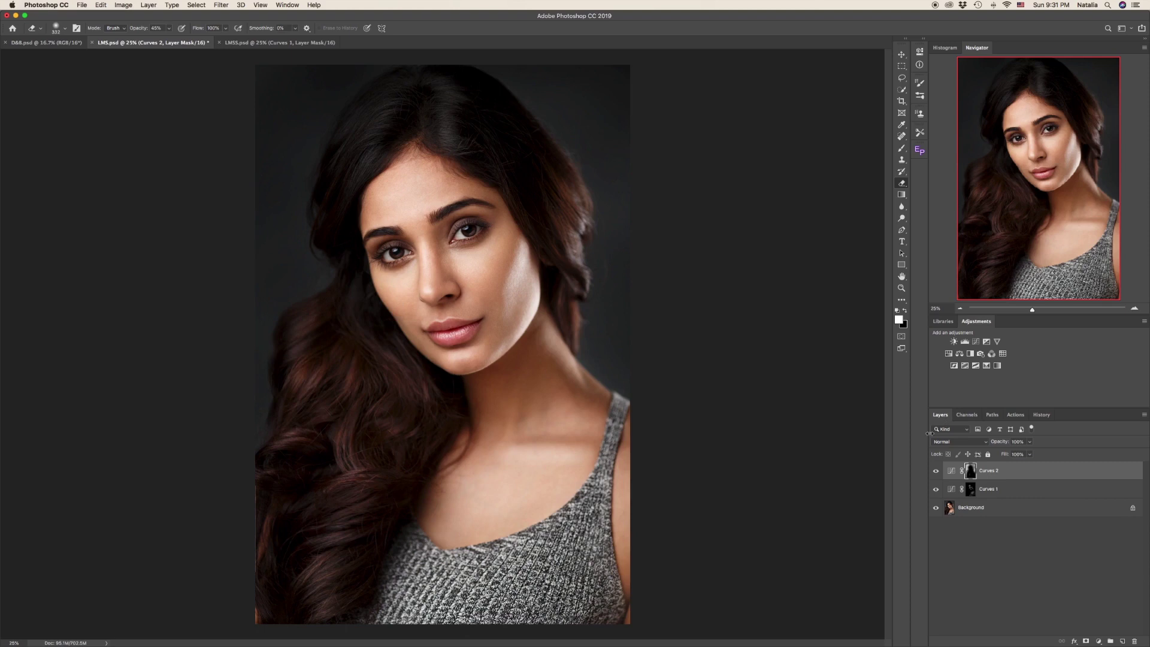
click(938, 472)
click(937, 472)
Group the Curves 1 and Curves 2 adjustment layers
super+click(1011, 492)
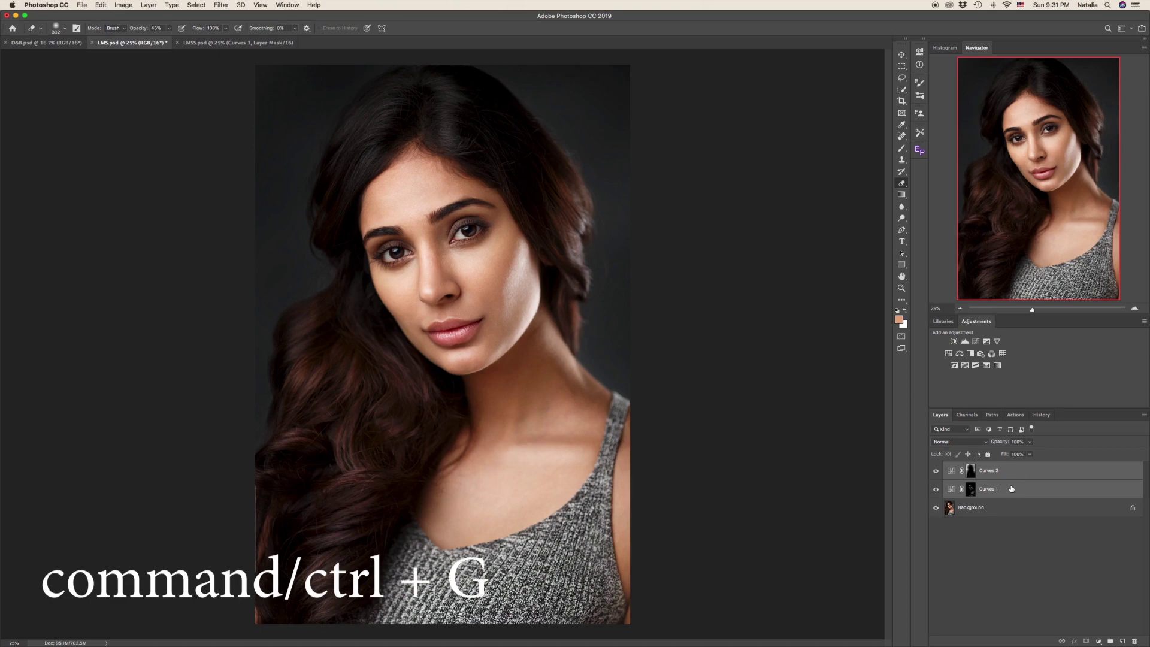
key(super+g)
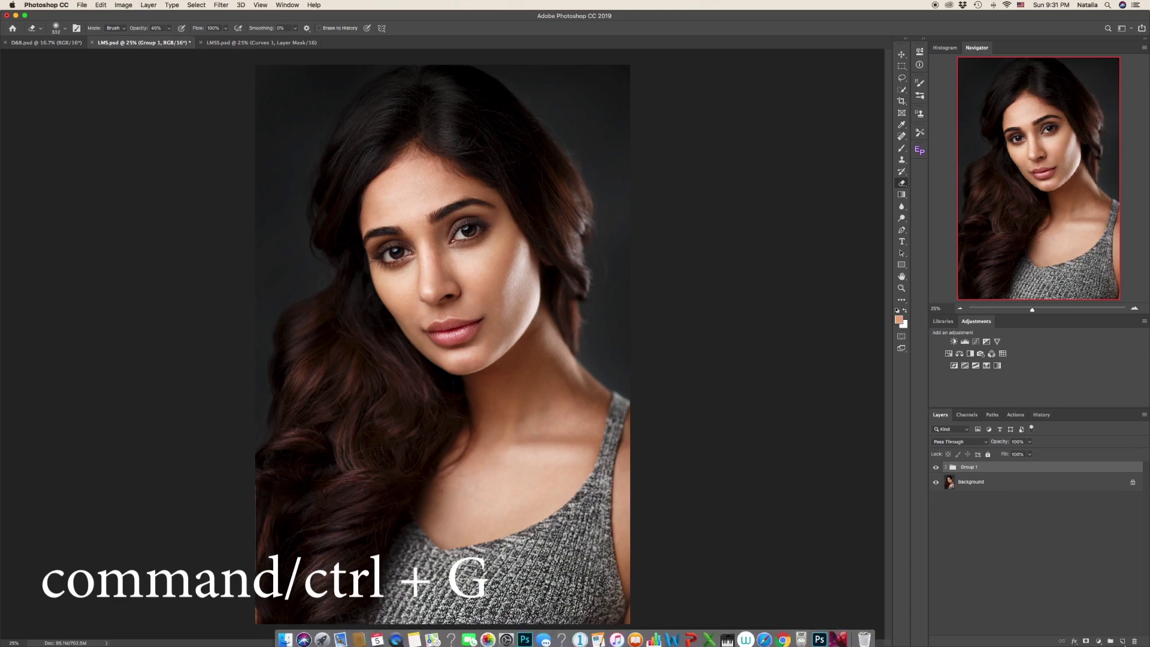
Compare the portrait before and after the adjustments by repeatedly hiding and showing the Curves group
click(936, 467)
click(935, 467)
click(935, 467)
click(935, 467)
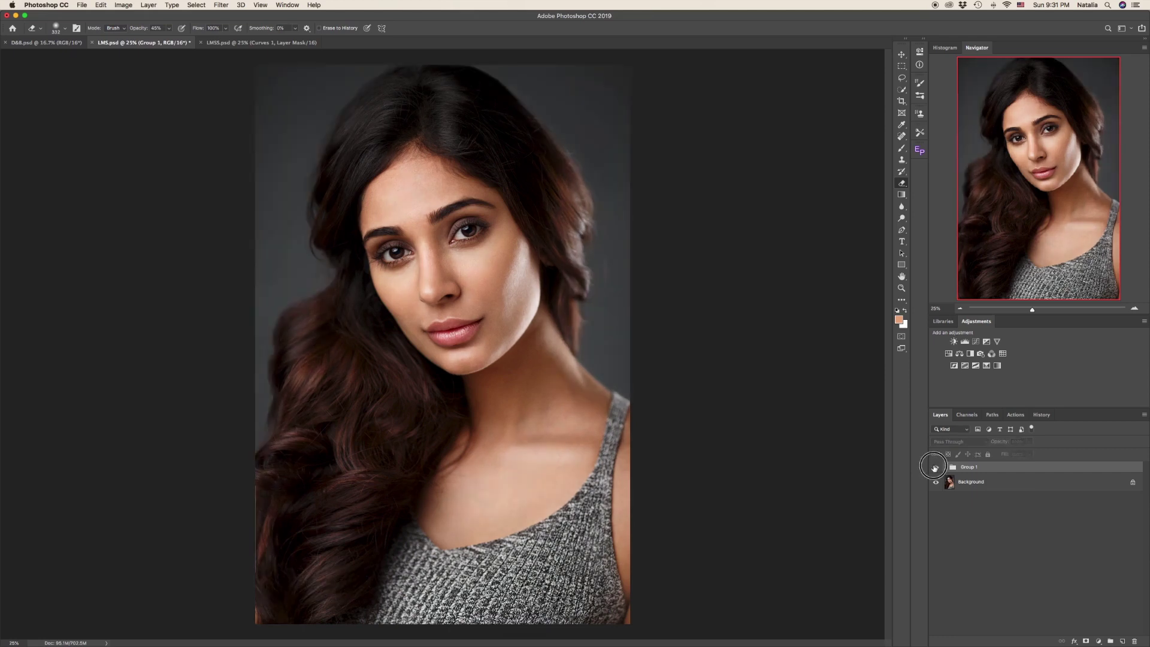
click(935, 468)
click(935, 468)
click(935, 467)
click(935, 467)
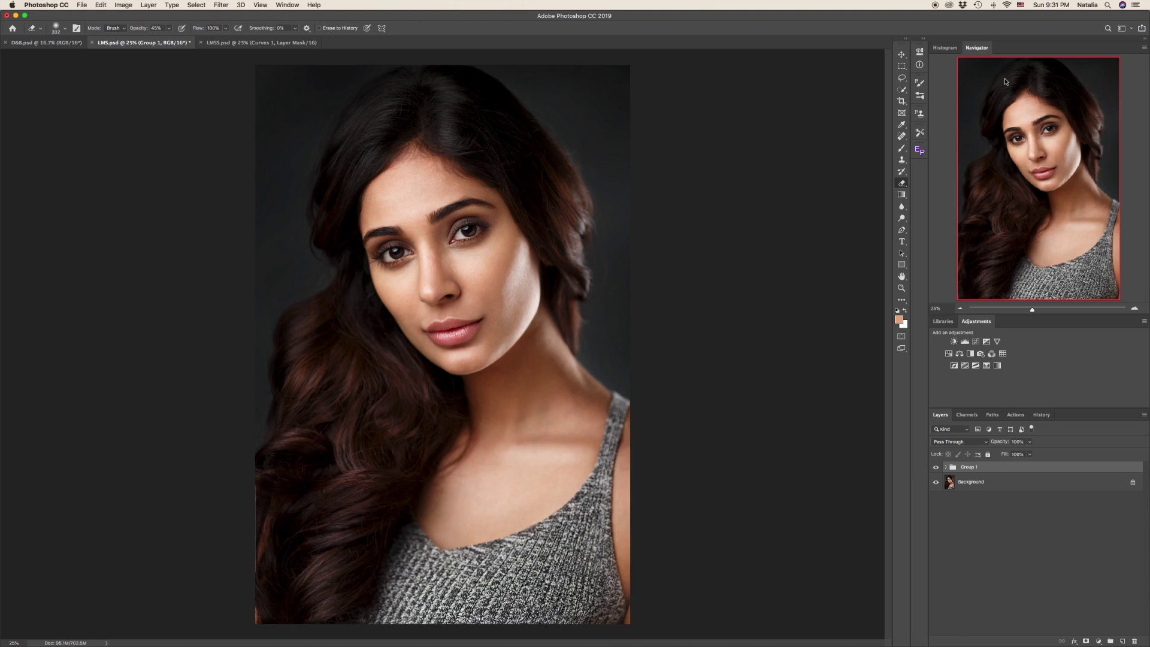
Compare the portrait with Group 1 hidden and shown, first at a small zoom and again at 25%
mouse_move(1032, 309)
mouse_down()
mouse_move(1009, 309)
mouse_move(1024, 310)
mouse_up()
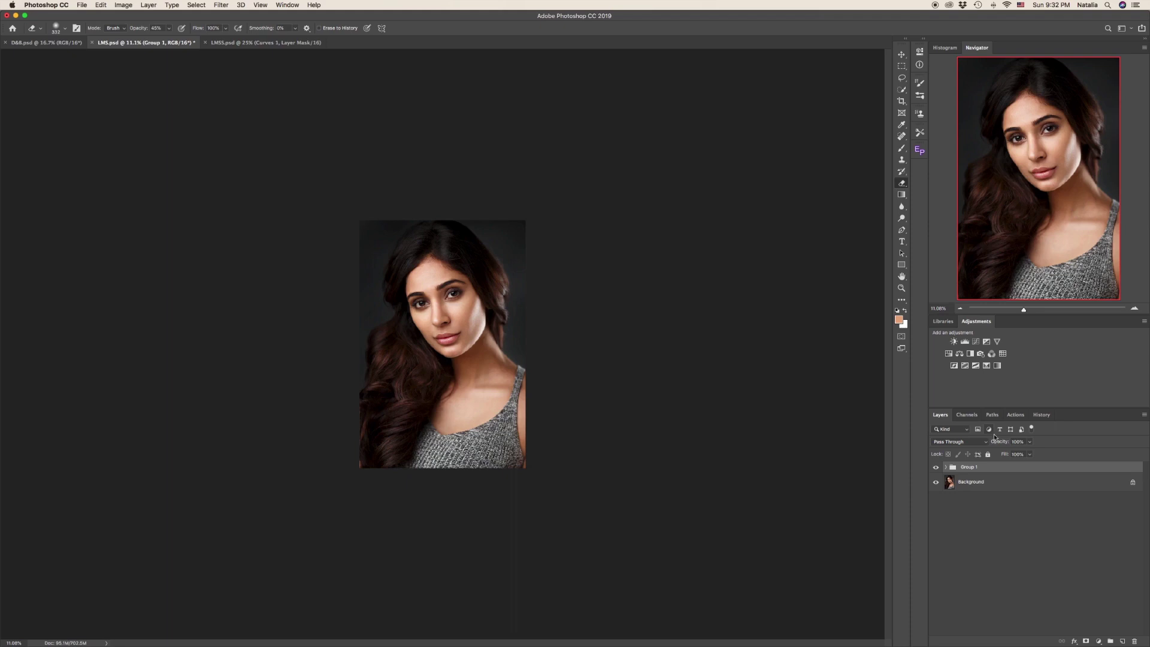
click(936, 469)
click(936, 469)
click(935, 469)
click(936, 469)
key(super+equal)
key(super+equal)
key(super+equal)
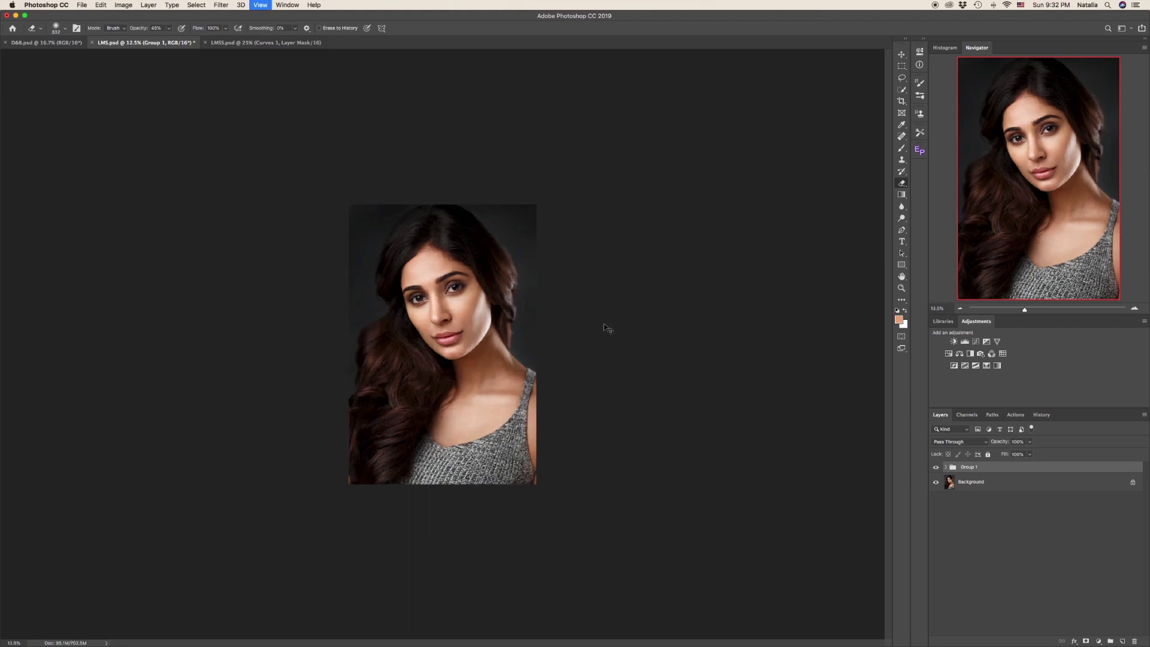
click(936, 468)
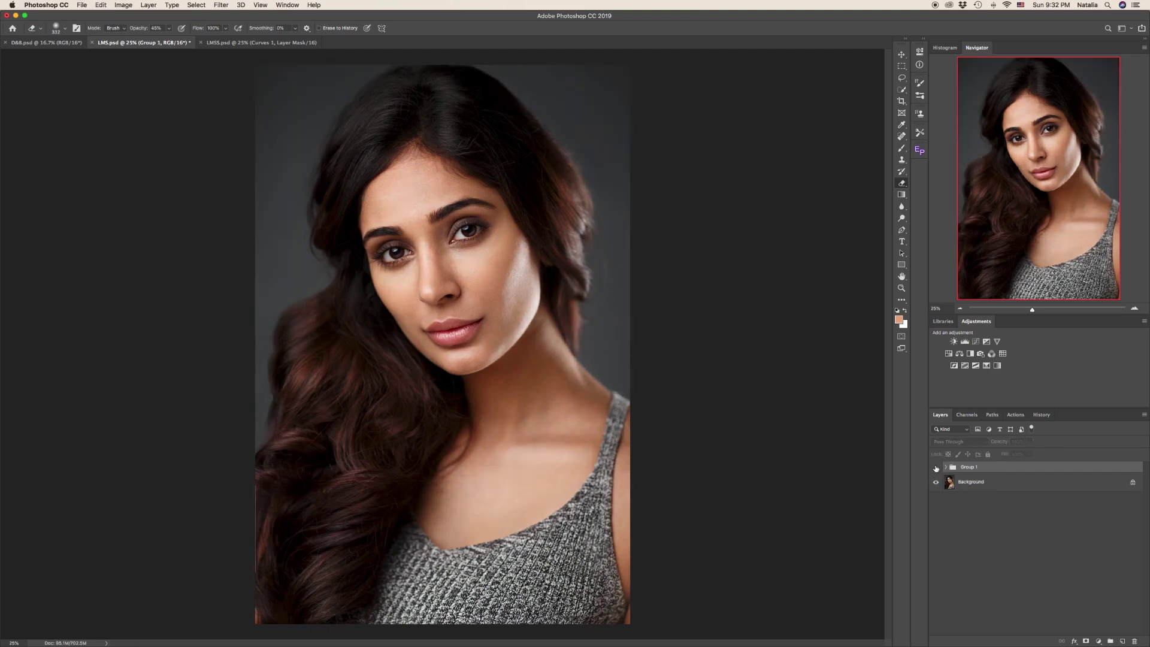
click(936, 468)
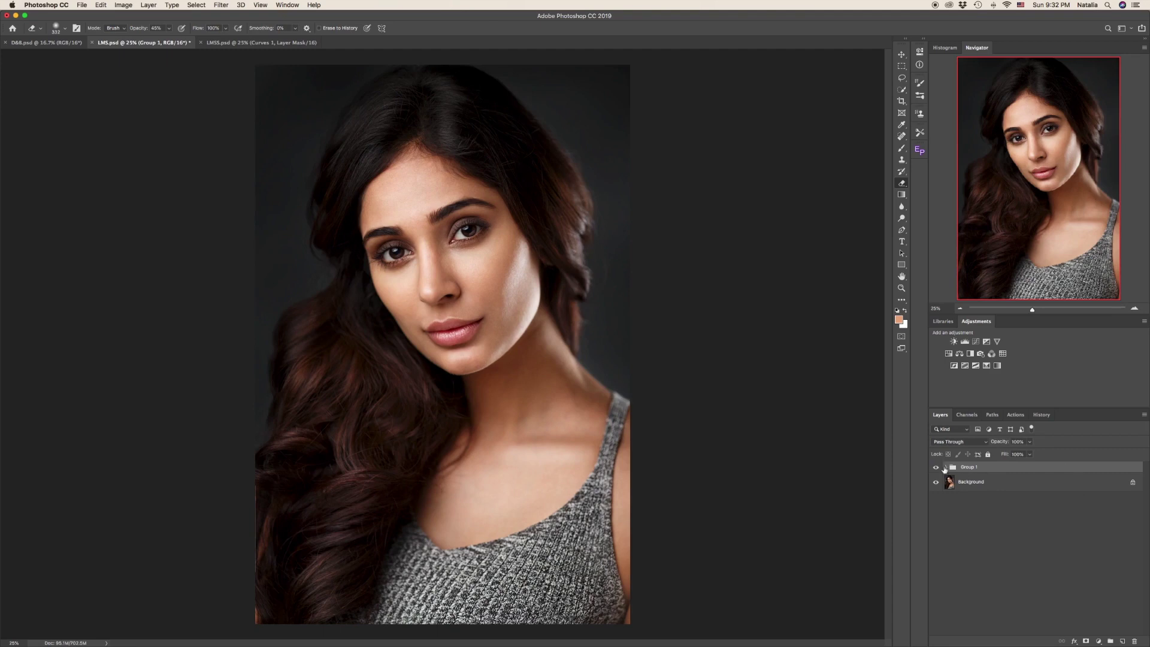
Expand Group 1, open the Curves 1 settings and fine-tune the midpoint of its brightening curve
click(946, 468)
click(949, 502)
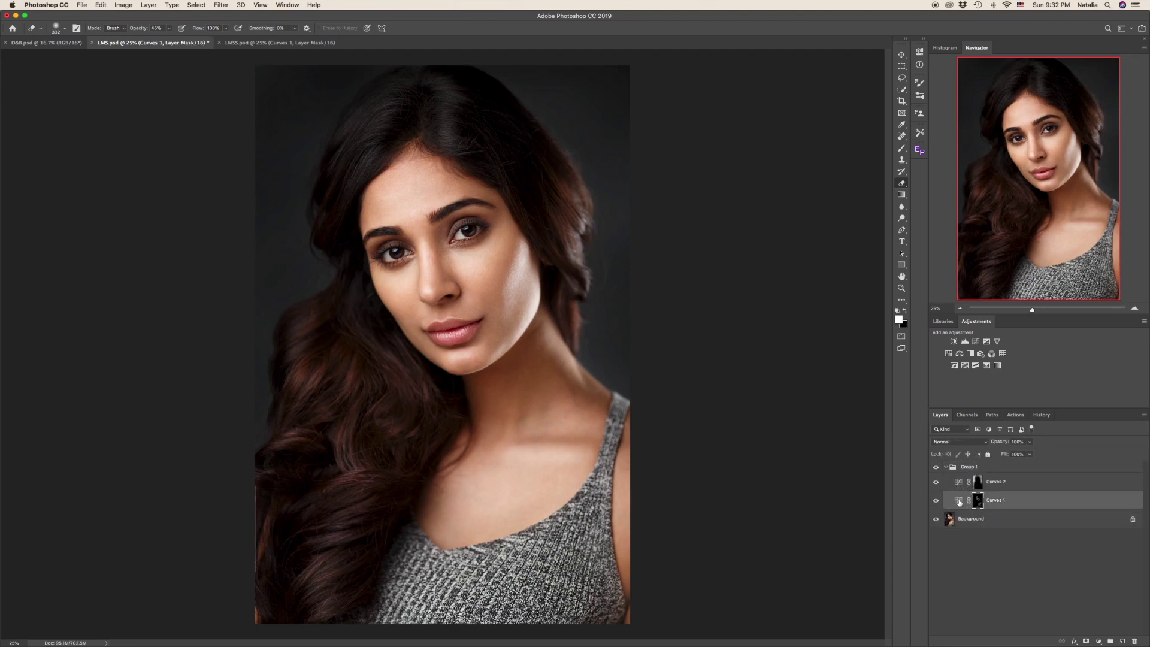
double_click(959, 503)
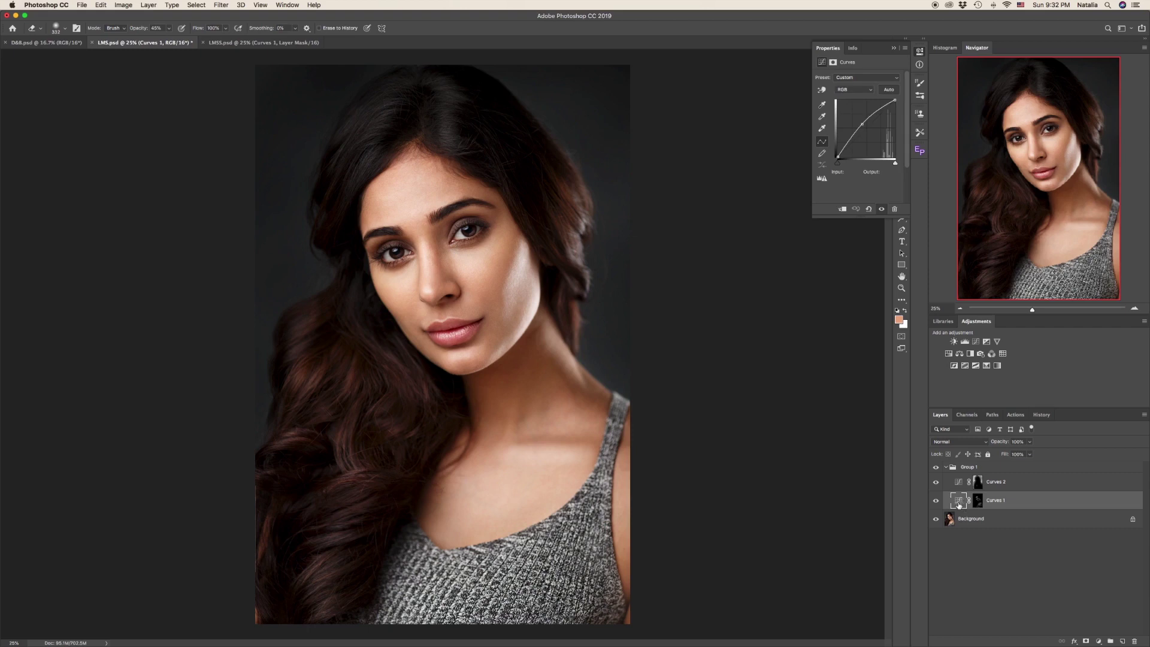
mouse_move(861, 126)
mouse_down()
mouse_move(854, 118)
mouse_move(874, 138)
mouse_move(864, 122)
mouse_up()
Raise the midpoint of the Curves 2 curve to soften its darkening, and collapse Group 1
click(978, 485)
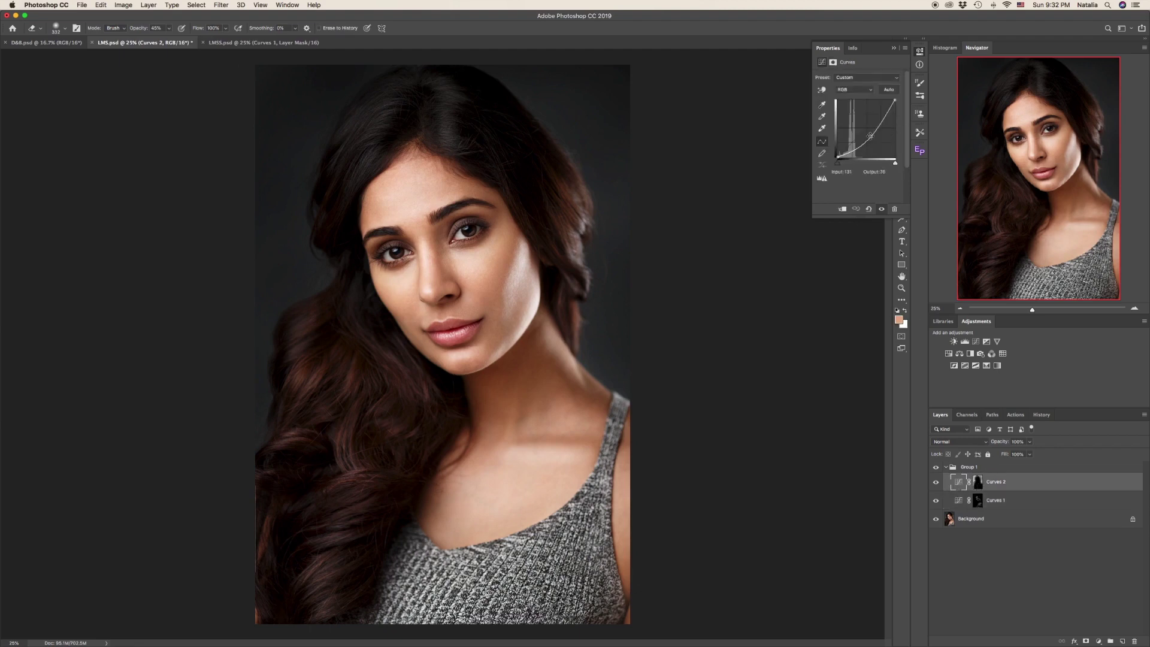
click(872, 137)
mouse_move(872, 137)
mouse_down()
mouse_move(862, 120)
mouse_move(872, 131)
mouse_up()
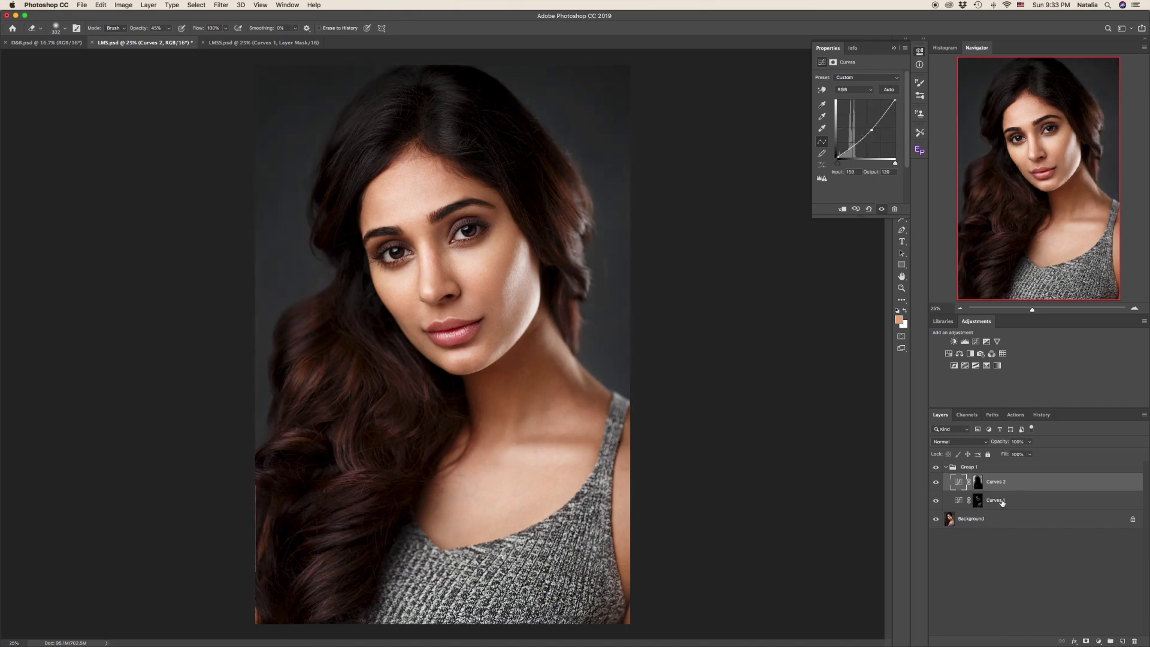
click(1002, 503)
click(948, 468)
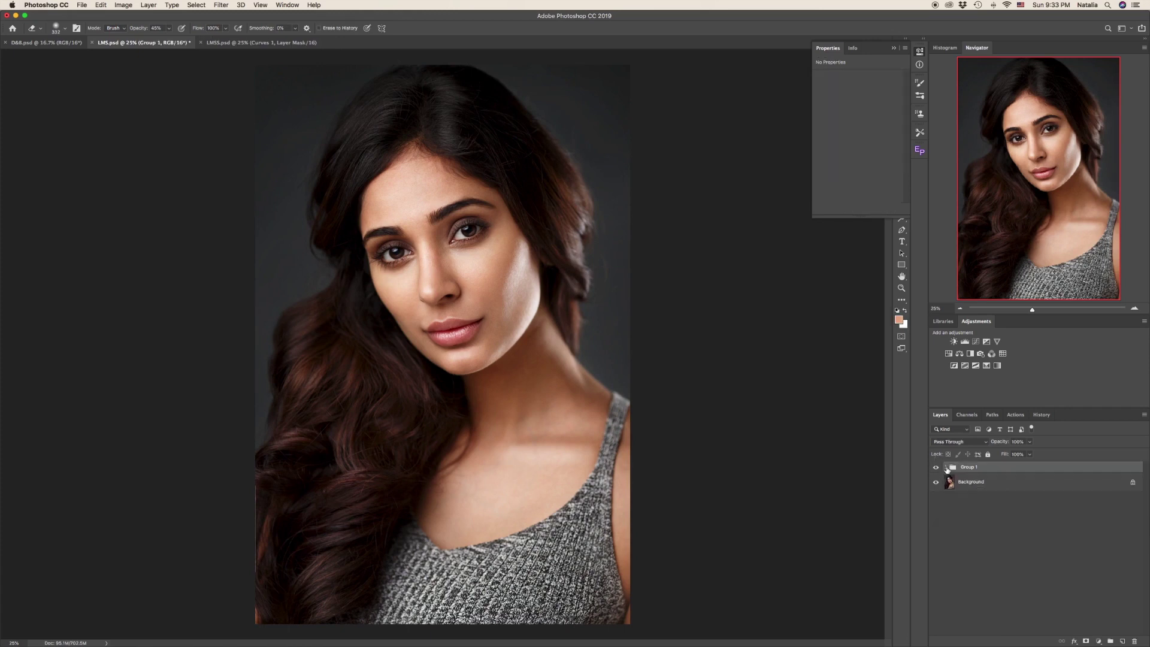
Try adjusting the opacity of the Curves 2 layer inside Group 1, and collapse the group
click(947, 468)
click(978, 484)
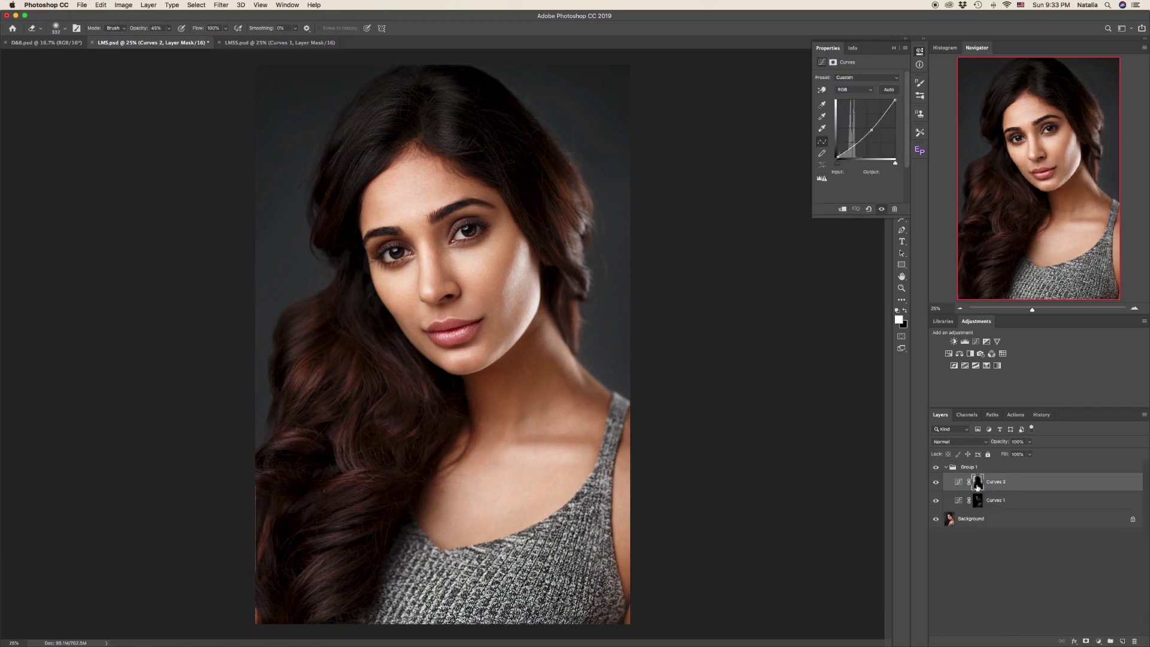
click(1030, 443)
drag(1029, 453, 1030, 453)
click(947, 468)
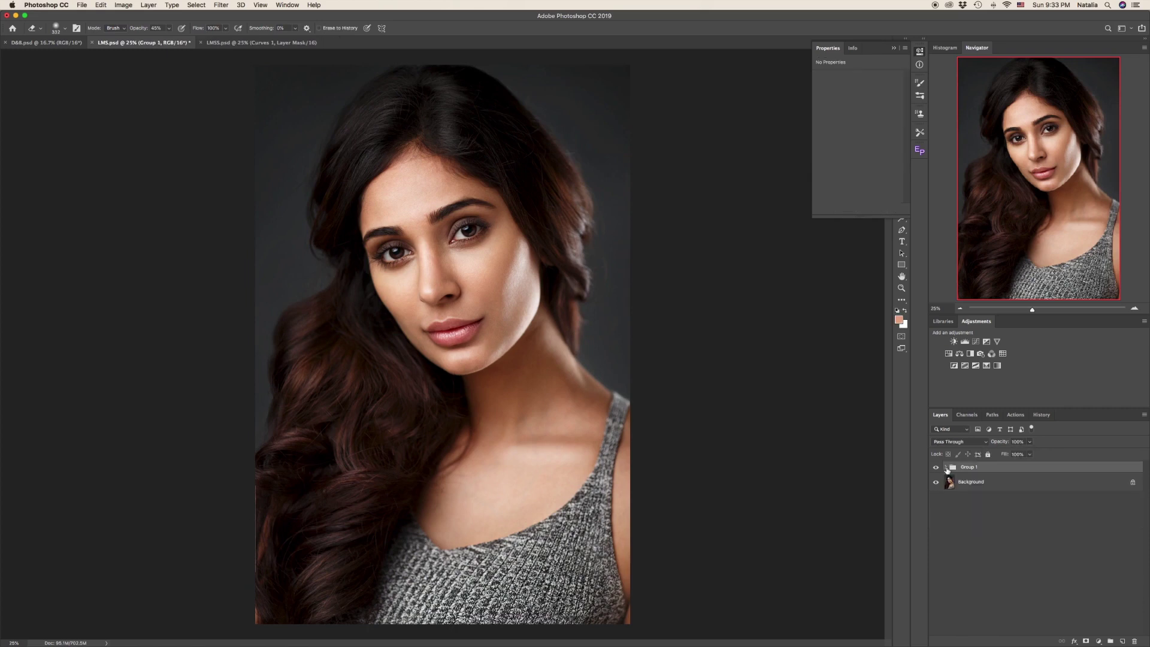
Try a lower opacity for Group 1 and compare the portrait with the group hidden and shown
click(1031, 444)
mouse_move(1031, 454)
mouse_down()
mouse_move(997, 453)
mouse_move(1010, 453)
mouse_up()
click(937, 468)
click(937, 468)
click(1029, 442)
click(936, 467)
click(935, 468)
Switch to the D&B.psd portrait, view it at 25%, and activate the Move tool
click(972, 416)
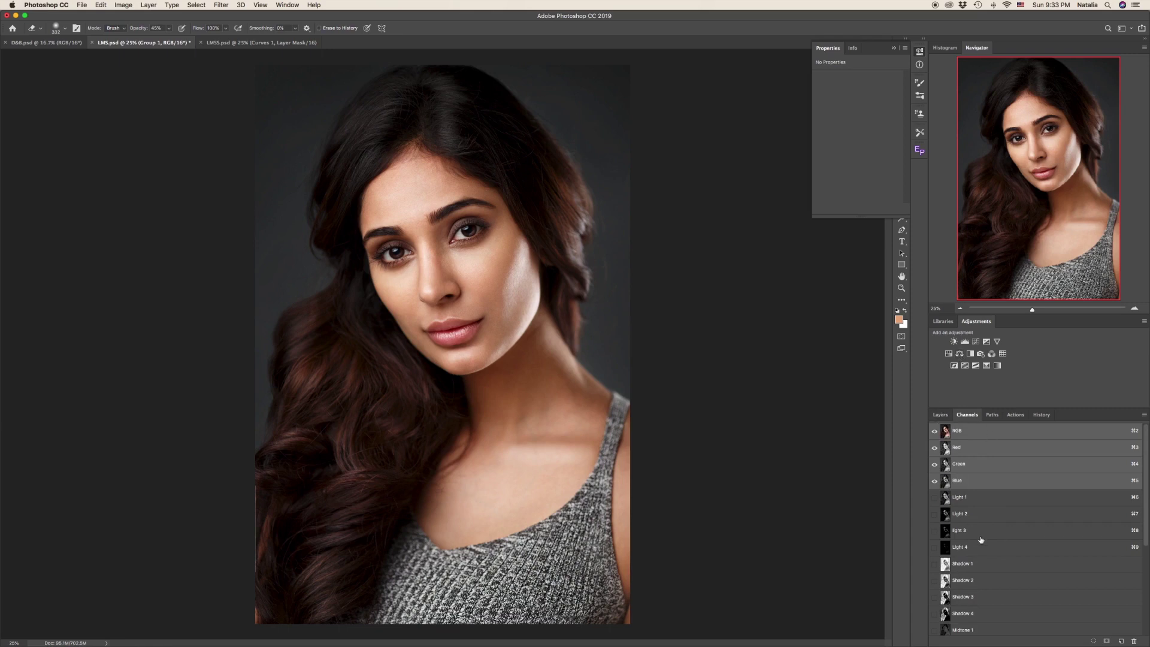
click(940, 415)
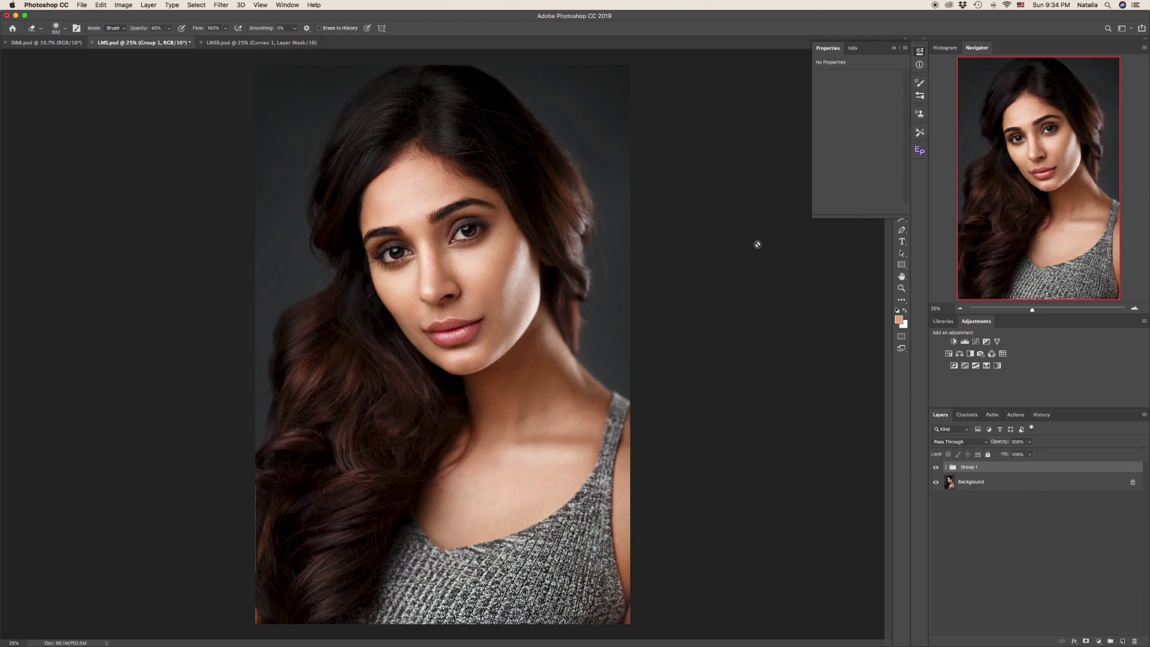
click(67, 45)
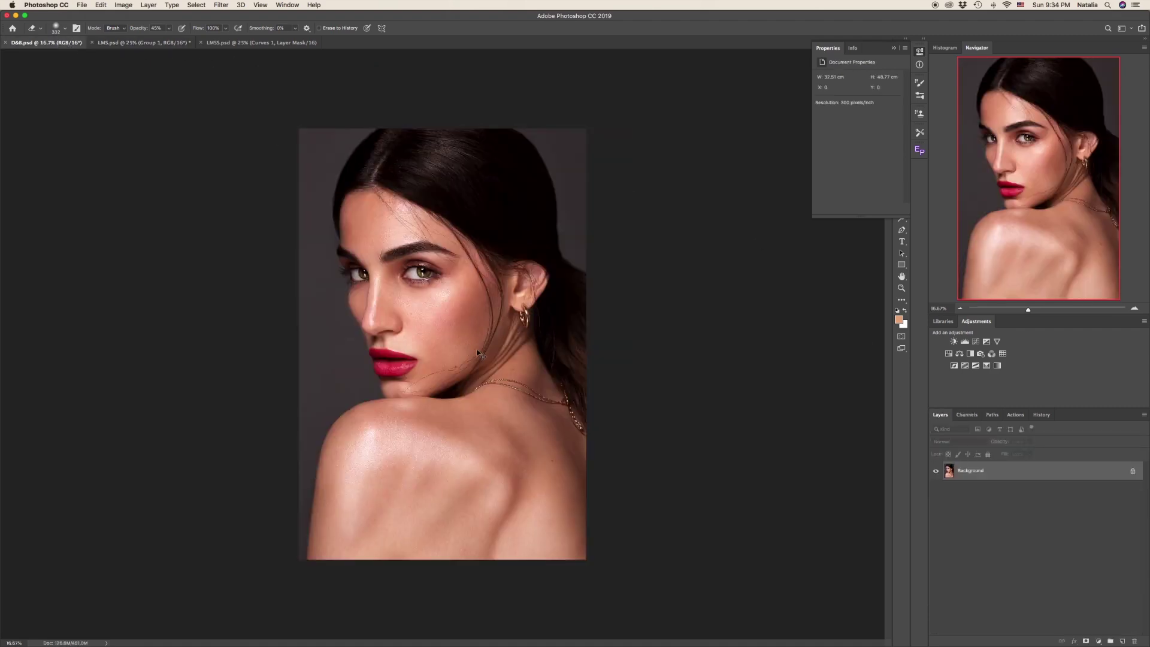
key(super+equal)
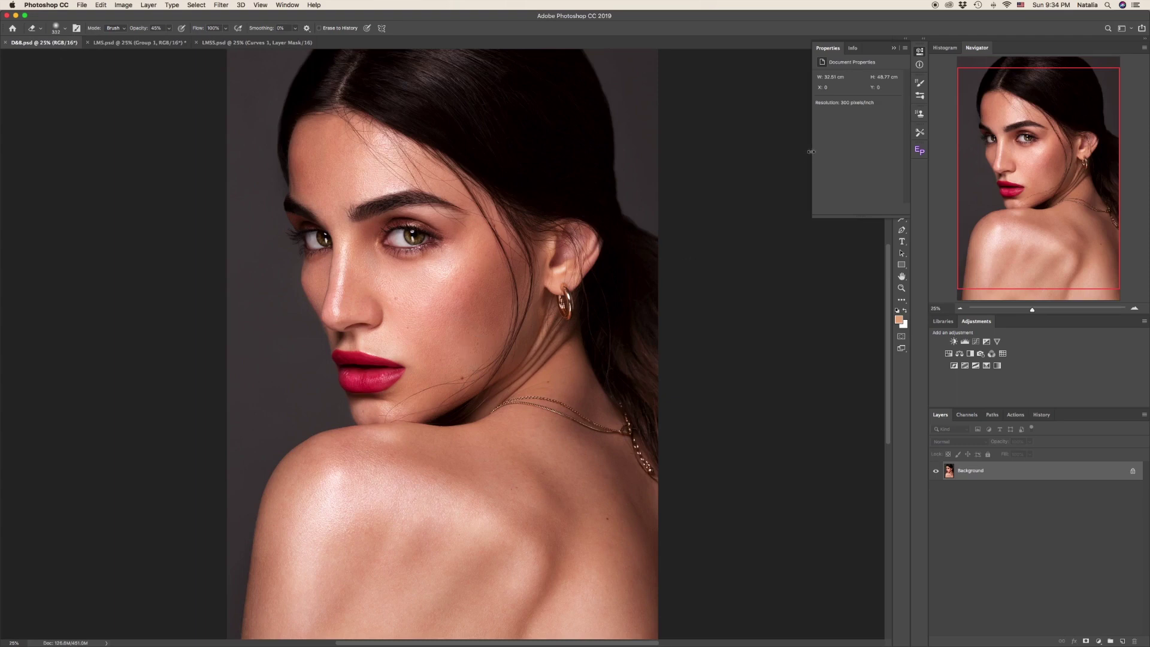
scroll(514, 246, up, 2)
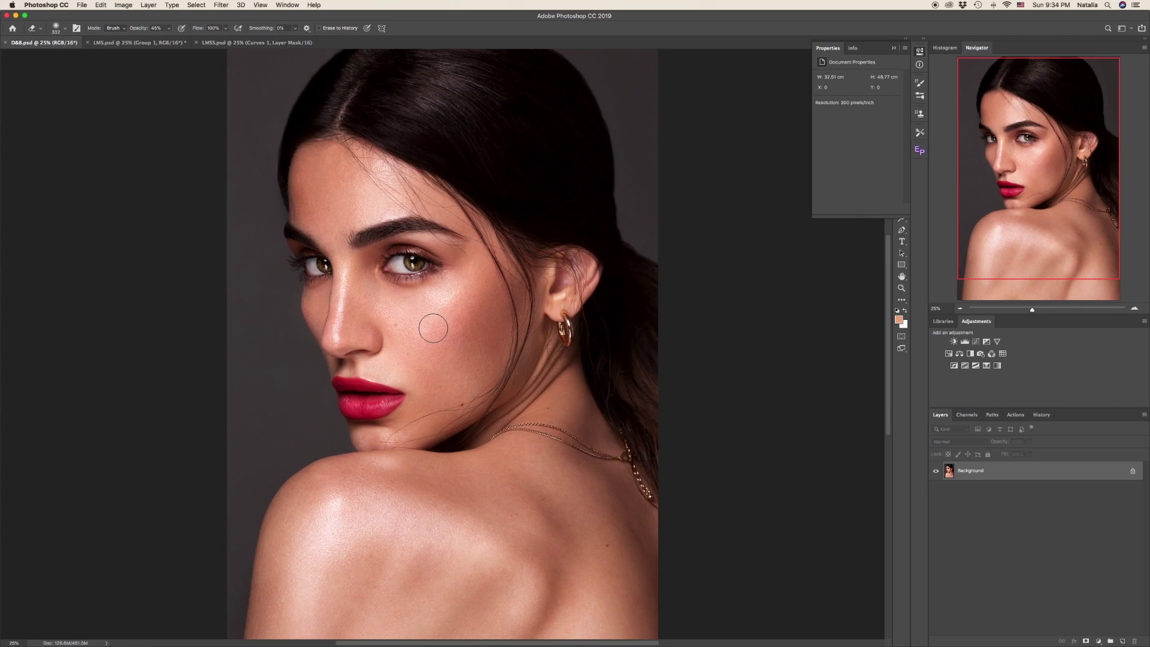
click(896, 49)
click(902, 55)
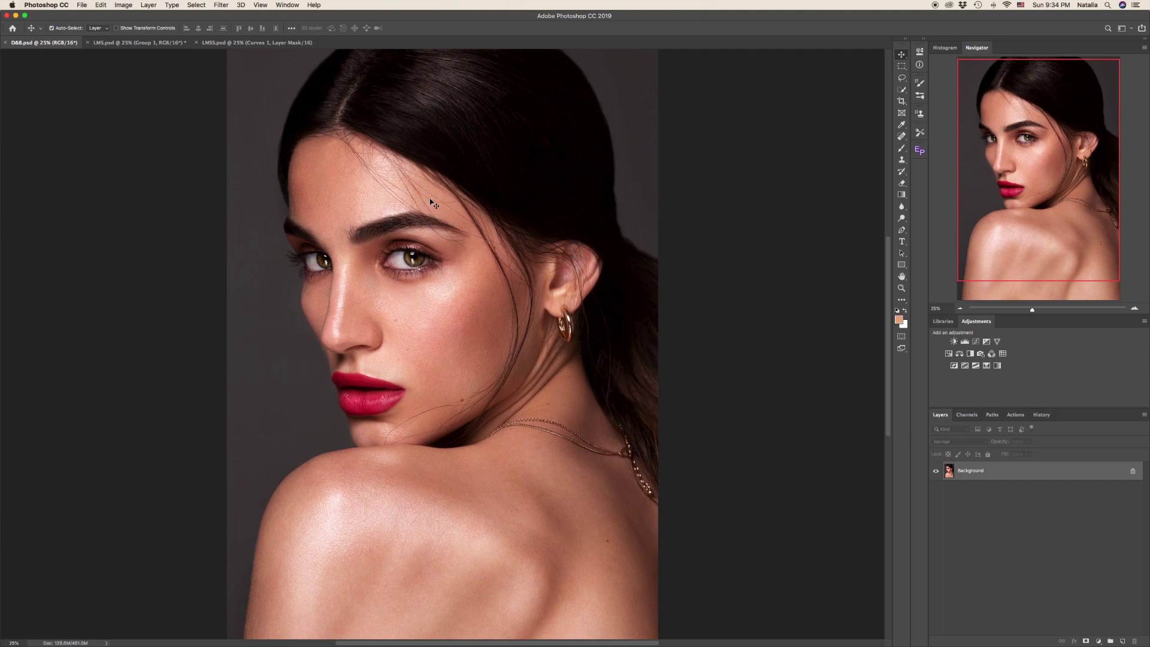
Examine the Light1 to Light4 channels to decide which one best isolates the skin highlights
click(970, 419)
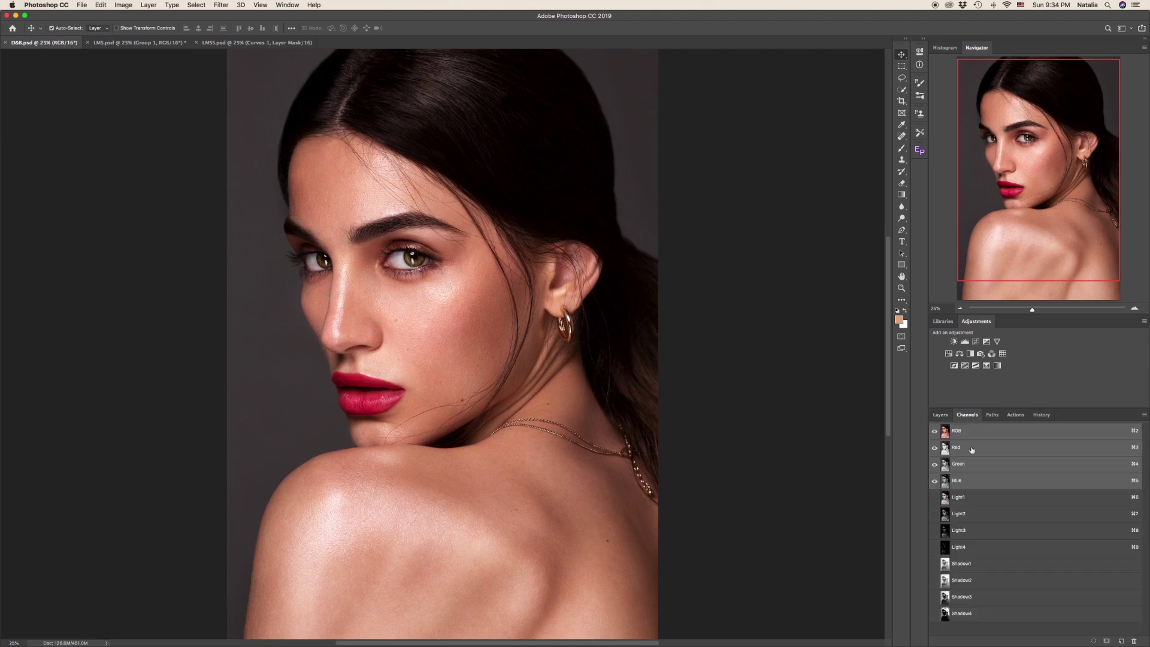
click(966, 499)
click(962, 517)
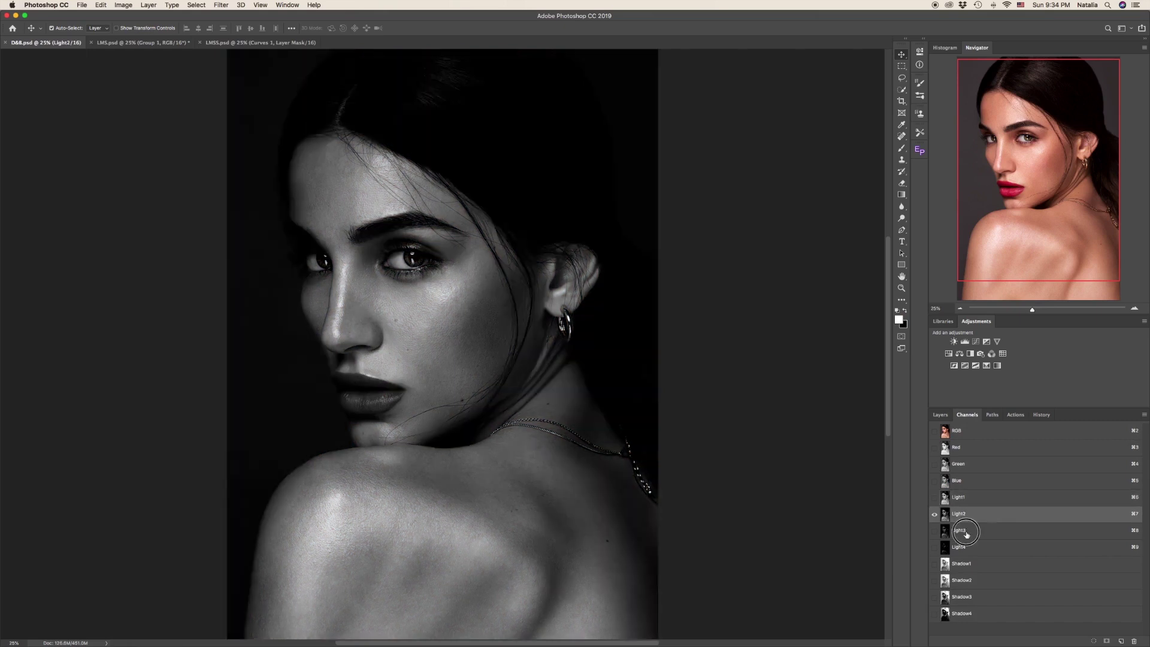
click(966, 532)
click(969, 548)
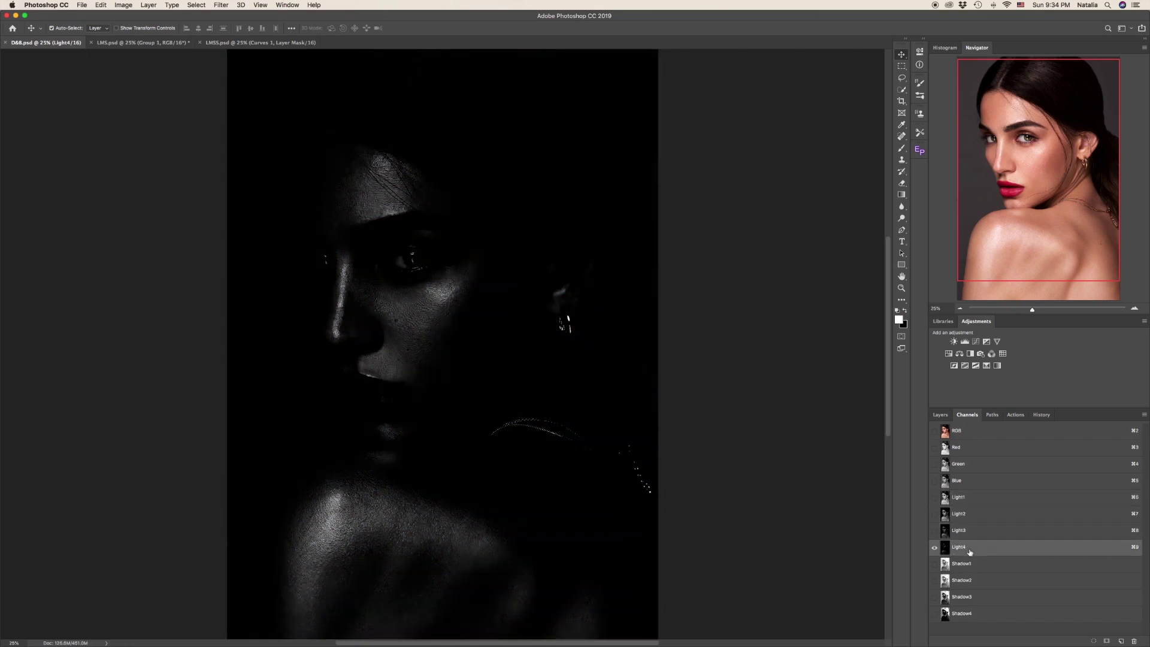
click(972, 531)
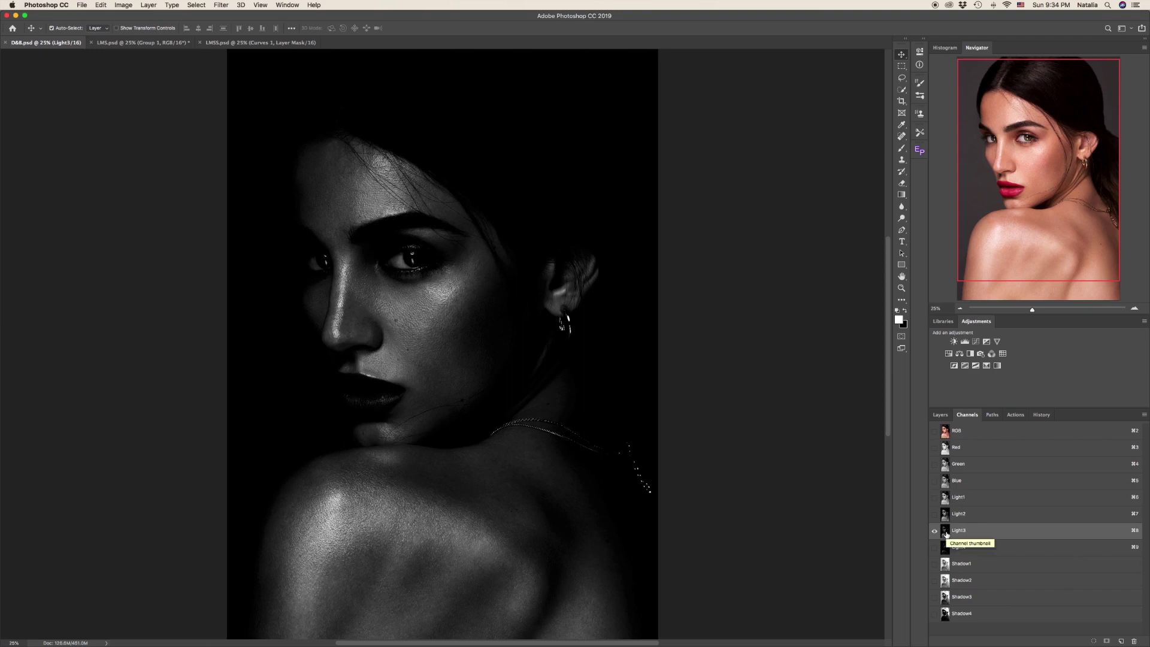
Load the Light3 channel as a selection, return to the RGB view, and add a Curves adjustment layer masked by it
super+click(946, 534)
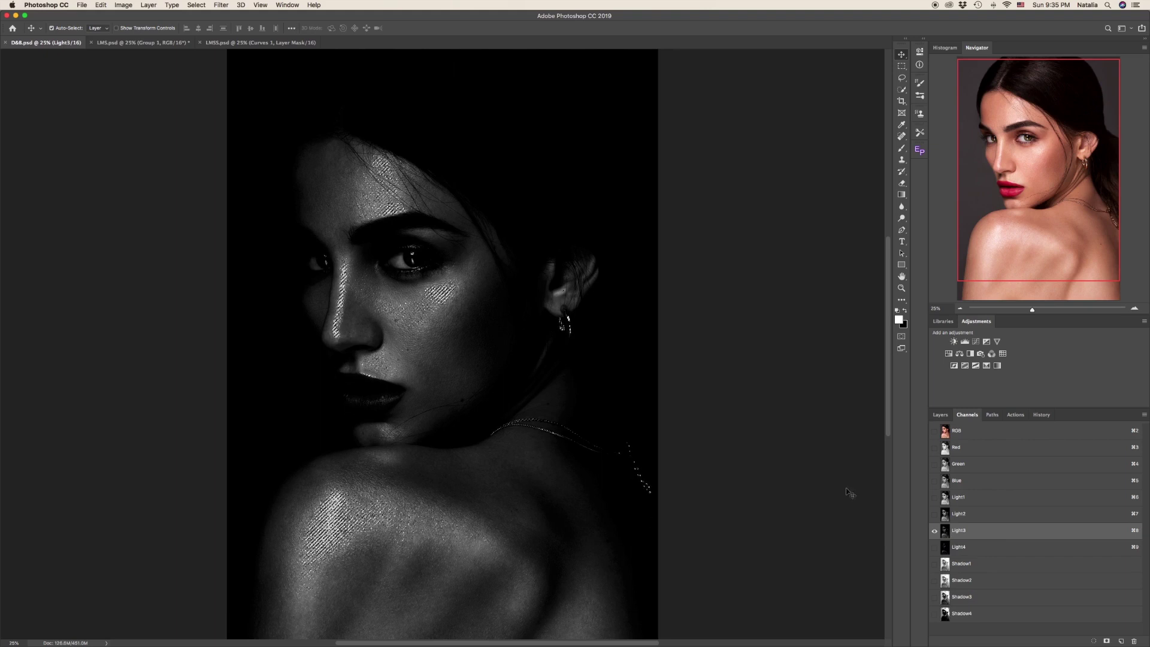
click(969, 432)
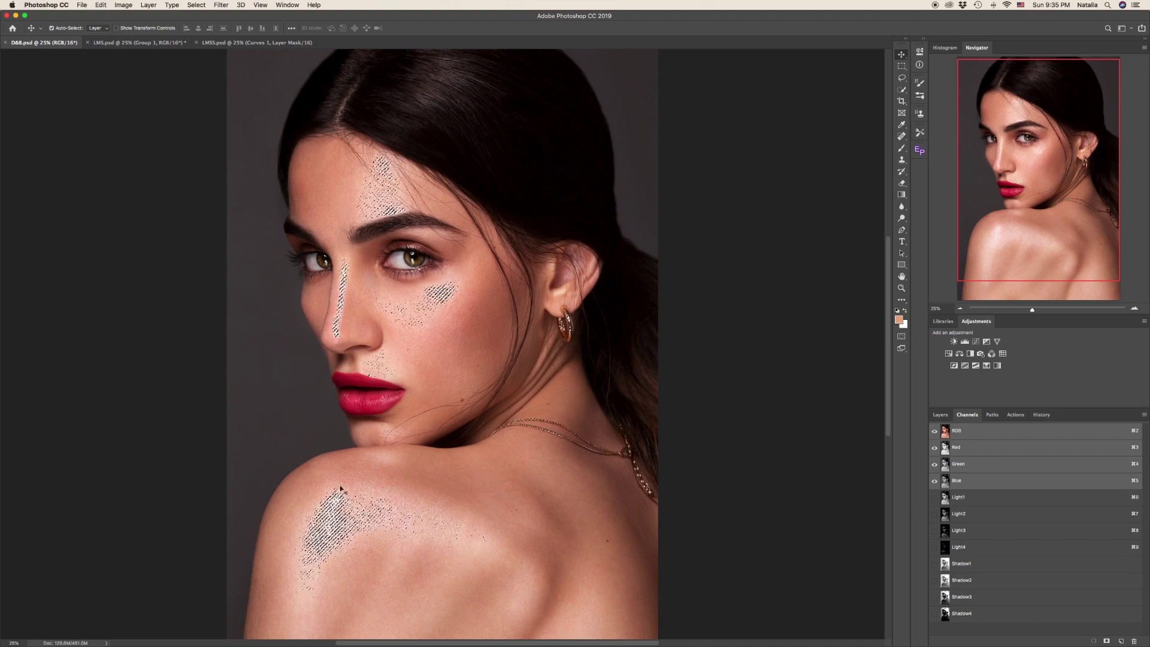
click(946, 417)
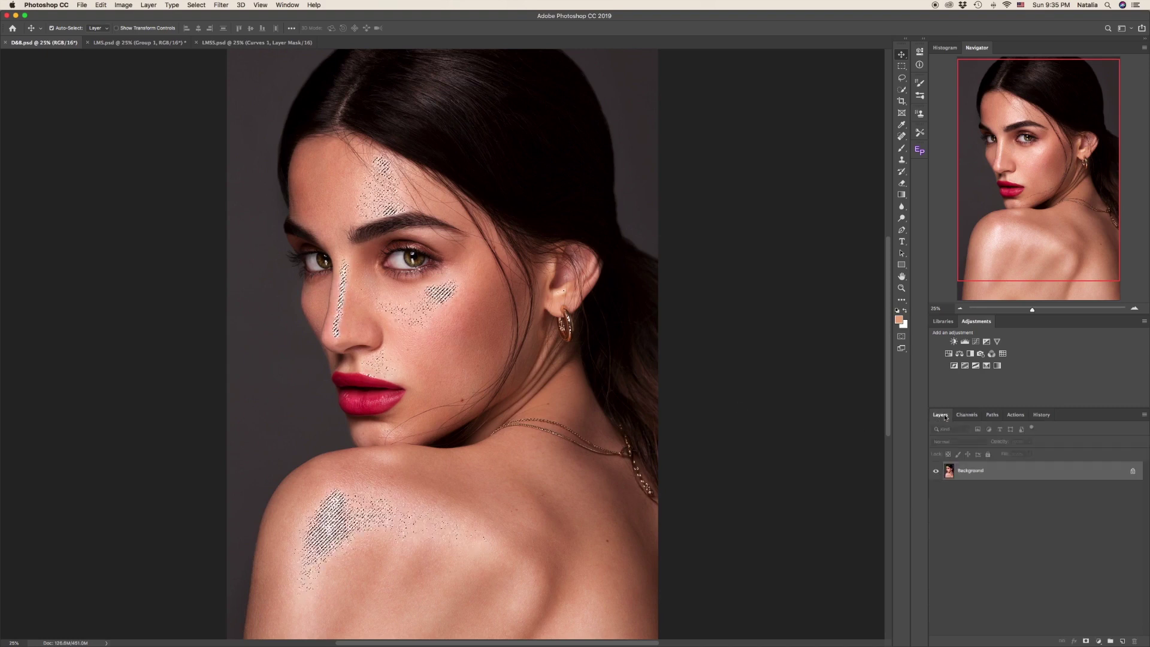
click(976, 342)
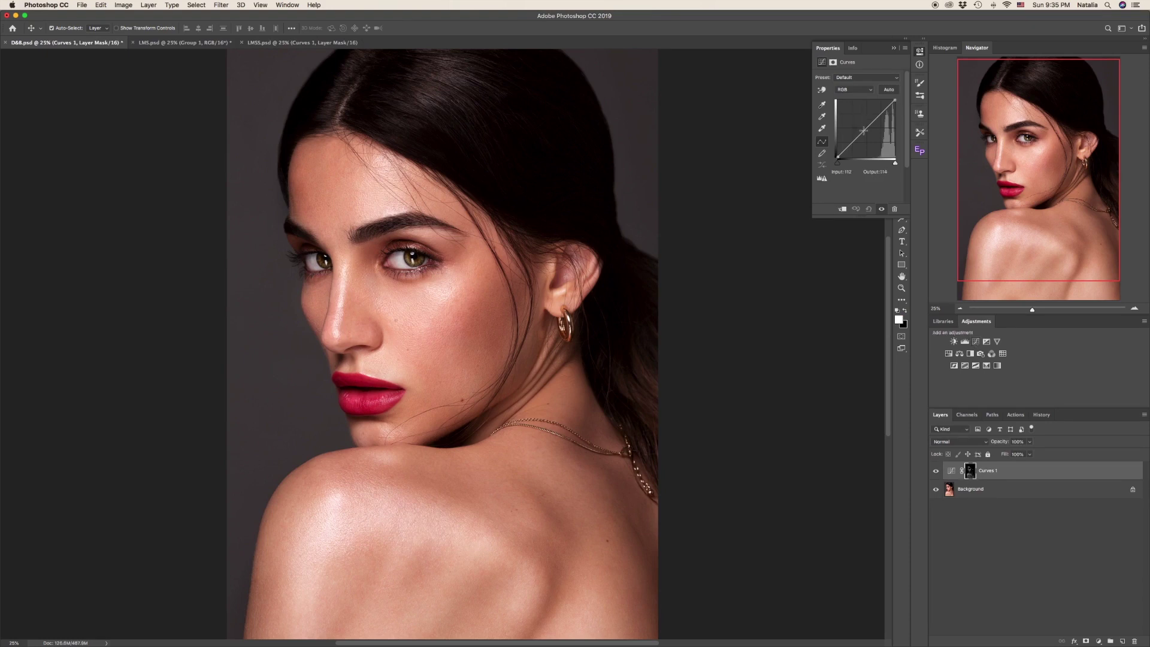
Bend the Curves 1 curve downward to about input 146, output 104 to darken the broad highlights
mouse_move(865, 130)
mouse_down()
mouse_move(876, 142)
mouse_move(862, 126)
mouse_up()
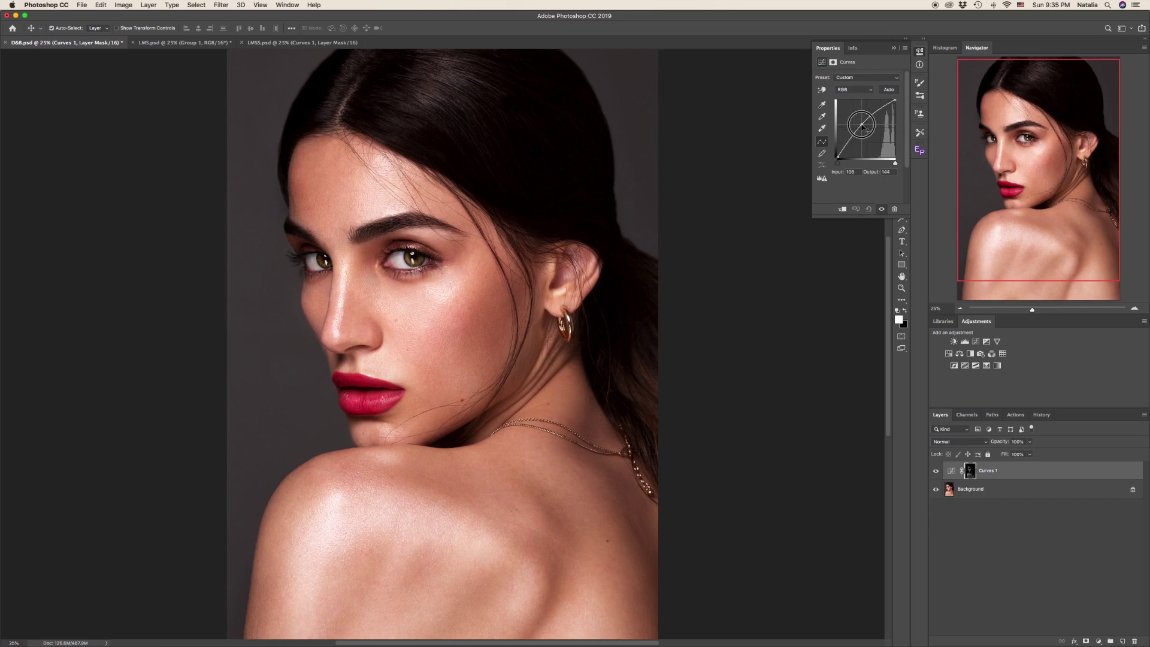
drag(862, 125, 862, 124)
drag(863, 123, 871, 134)
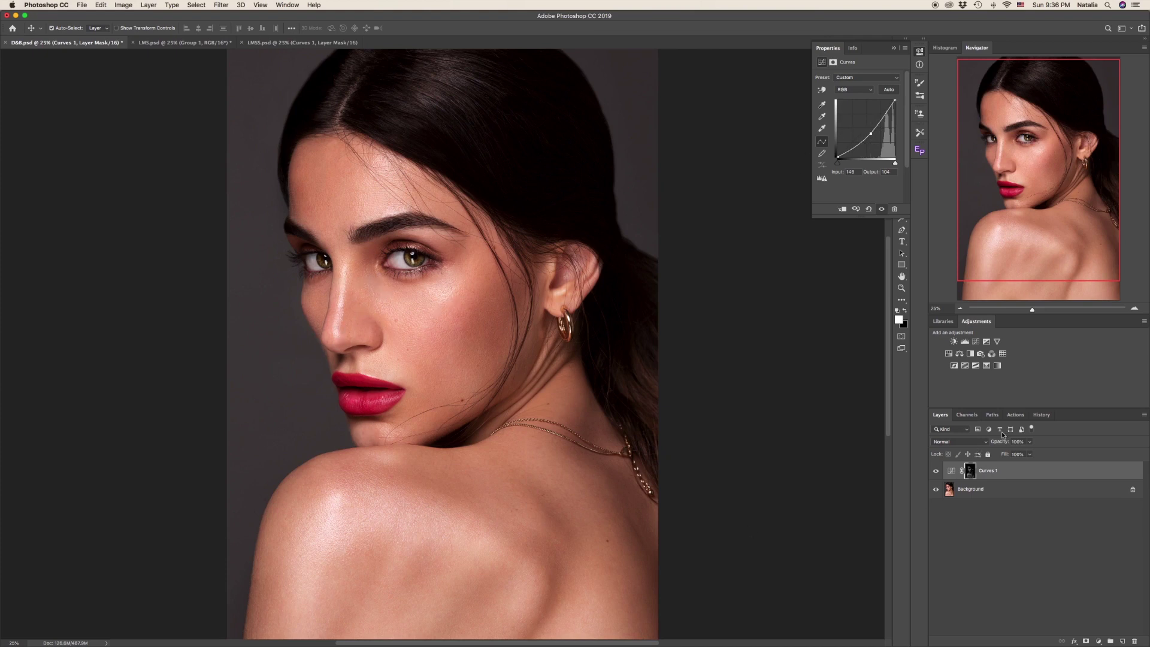
Load the Light4 channel as a selection and add a second Curves adjustment layer masked by it
click(972, 416)
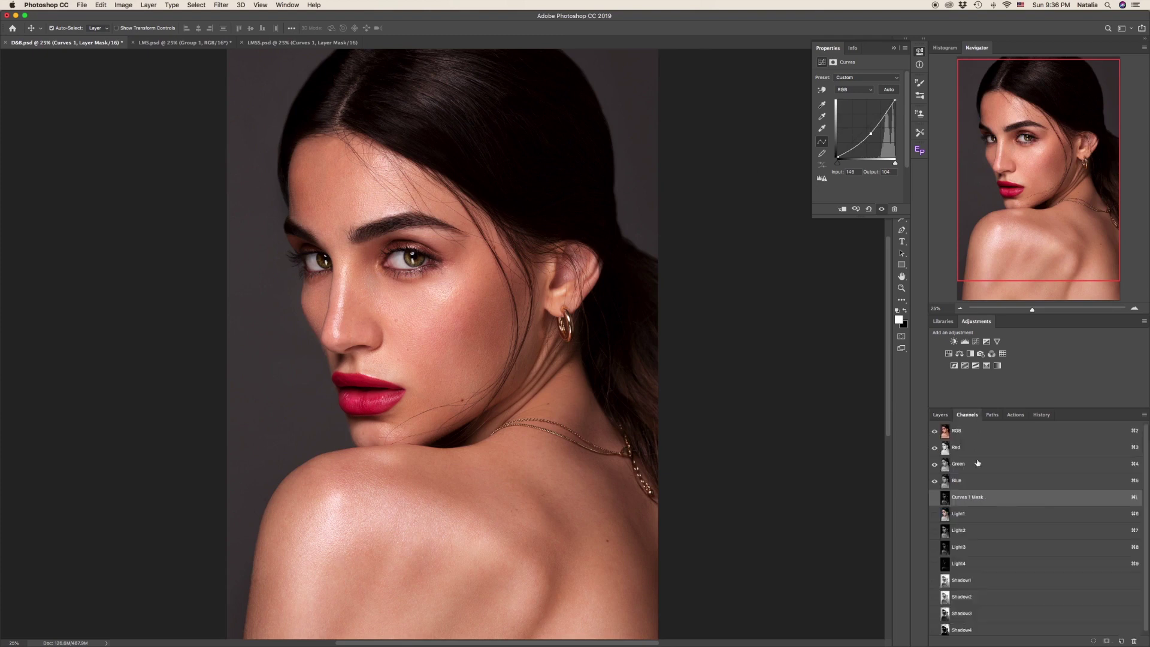
click(959, 564)
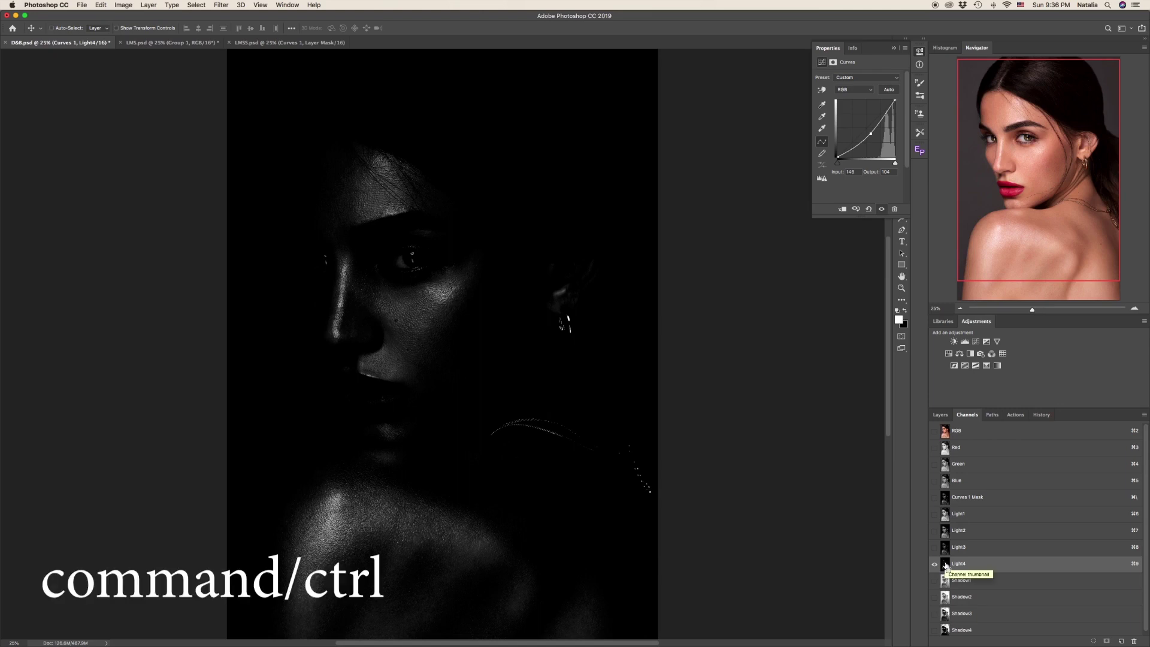
super+click(946, 565)
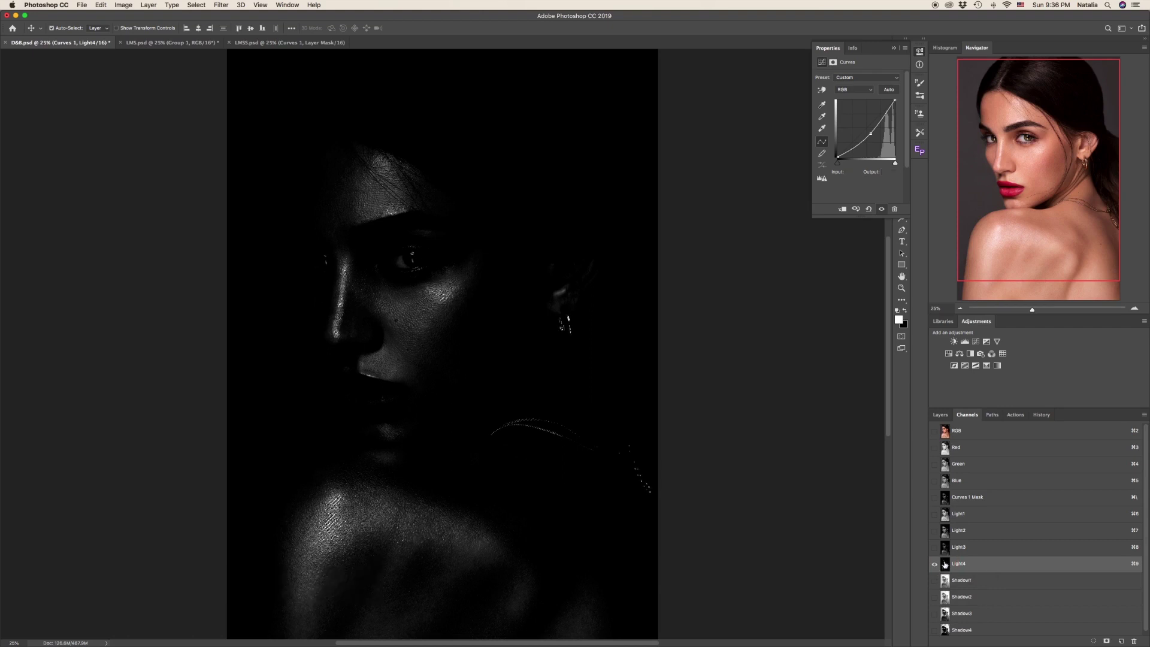
click(979, 436)
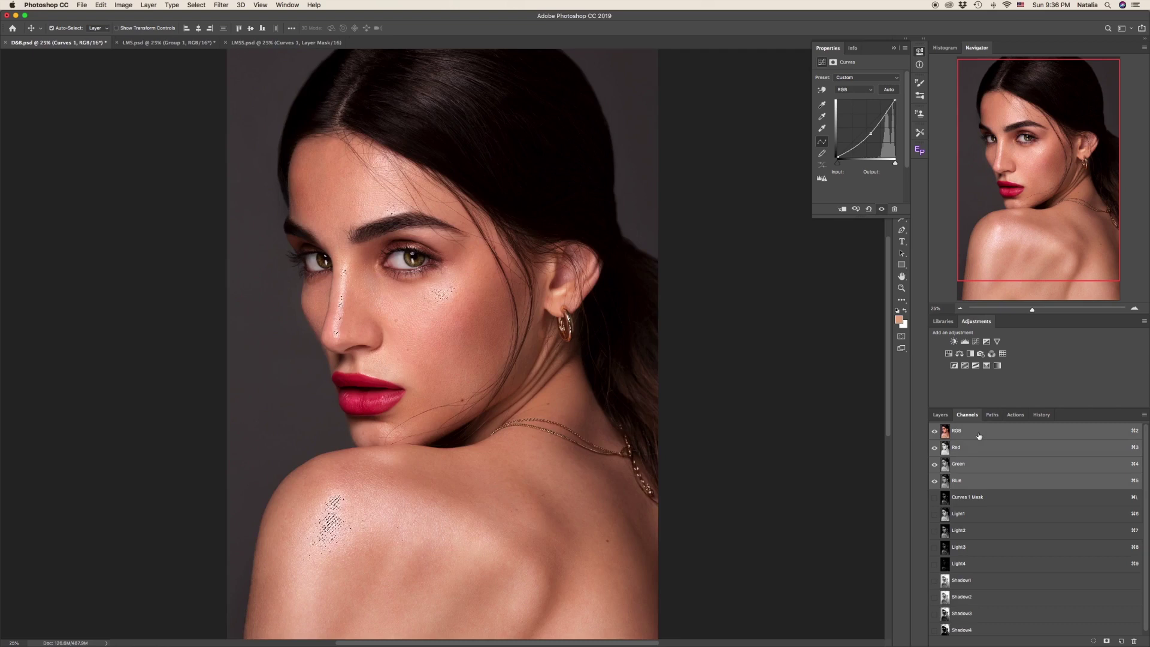
click(941, 415)
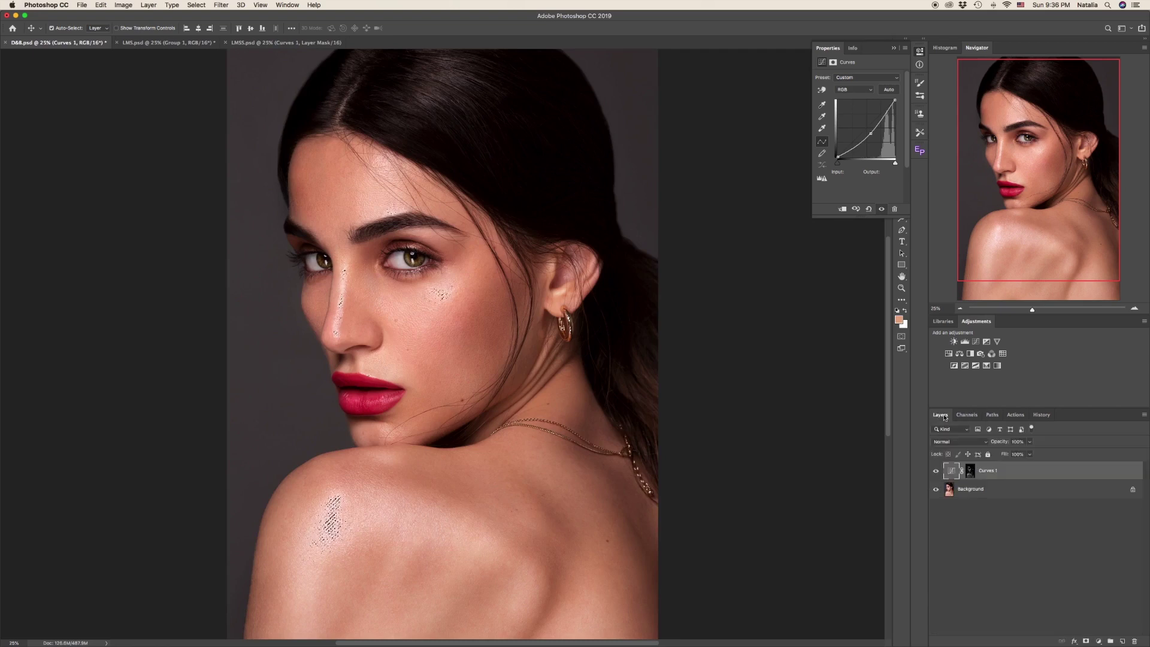
click(977, 341)
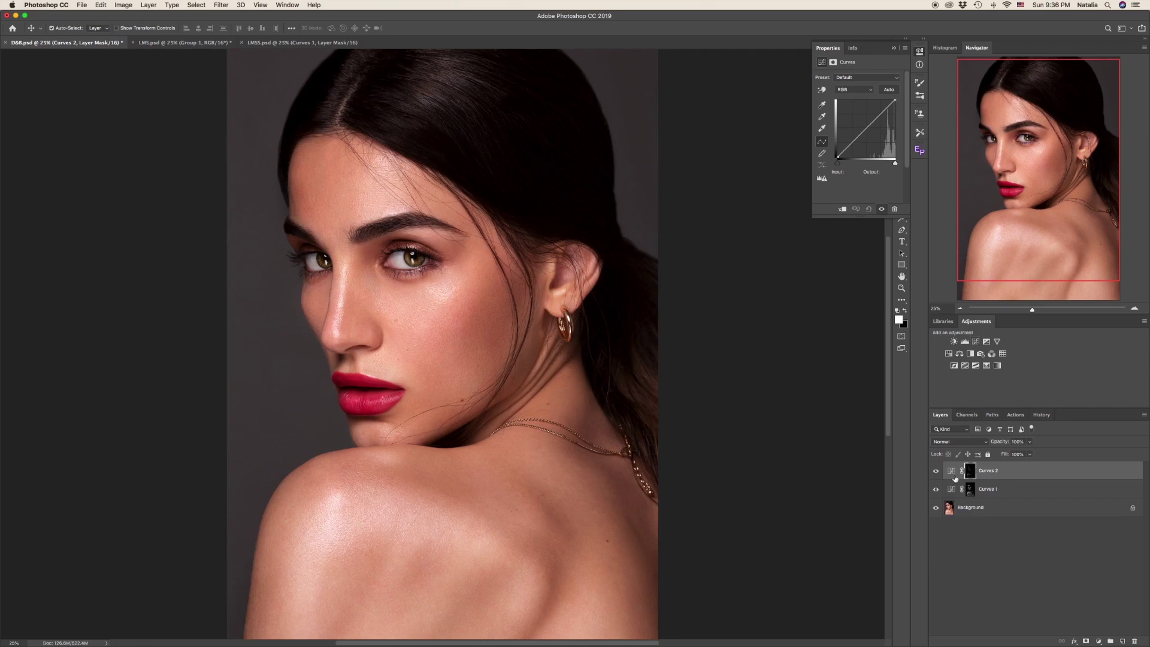
Bend the Curves 2 curve upward to about input 76, output 136 to brighten the strongest skin highlights
mouse_move(867, 128)
mouse_down()
mouse_move(880, 142)
mouse_move(860, 118)
mouse_move(870, 137)
mouse_move(849, 123)
mouse_up()
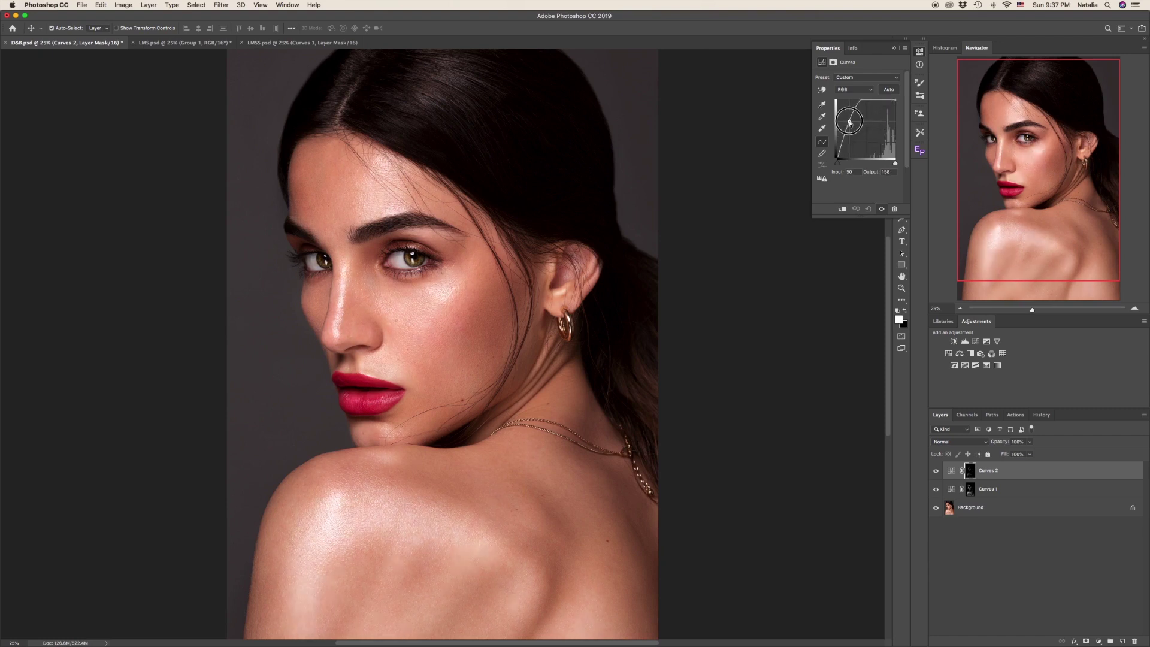
drag(850, 123, 857, 129)
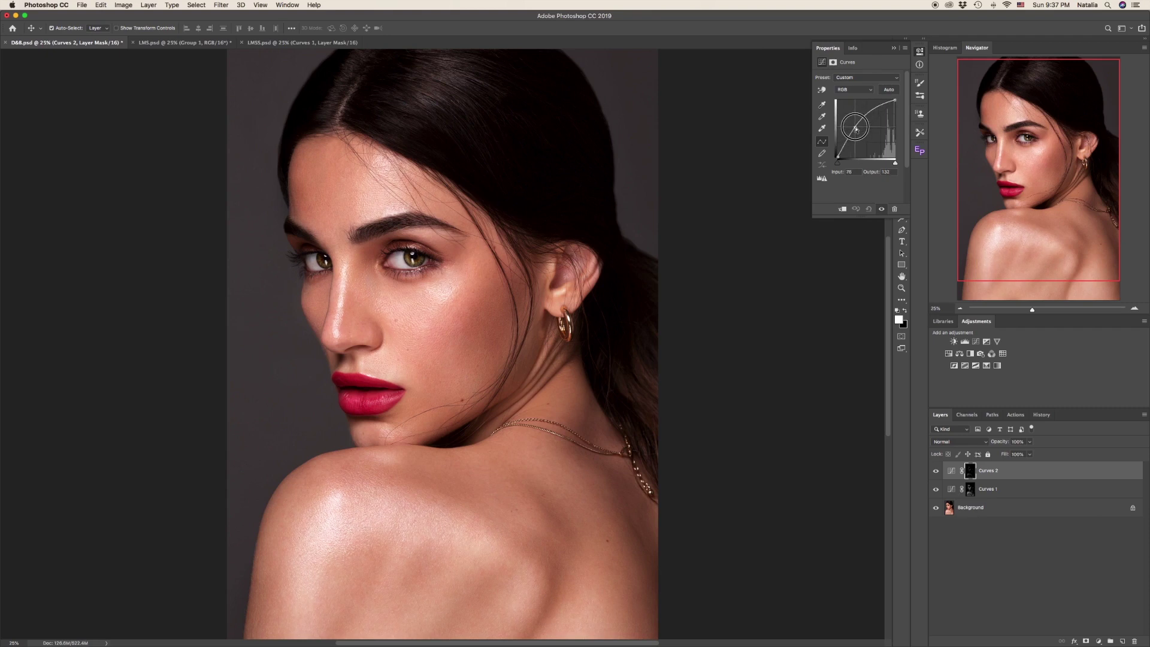
drag(855, 128, 855, 125)
Examine the Light1 to Light4 and Shadow1 to Shadow4 channels, and return to the RGB composite and the layer list
click(966, 414)
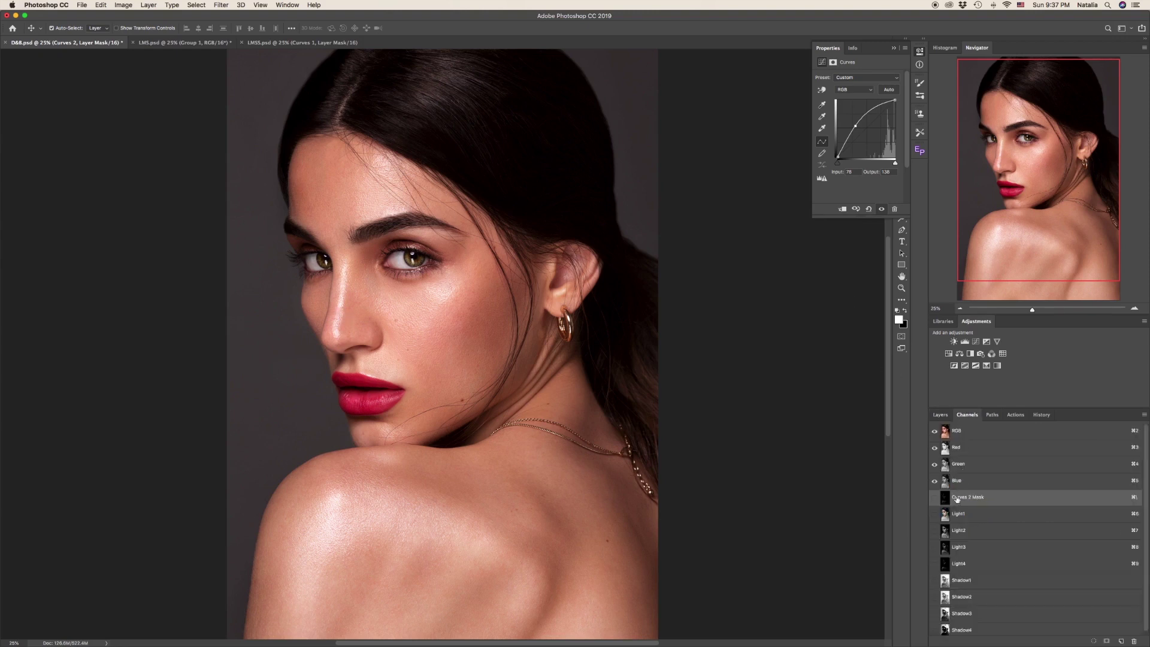
click(959, 513)
click(959, 530)
click(962, 547)
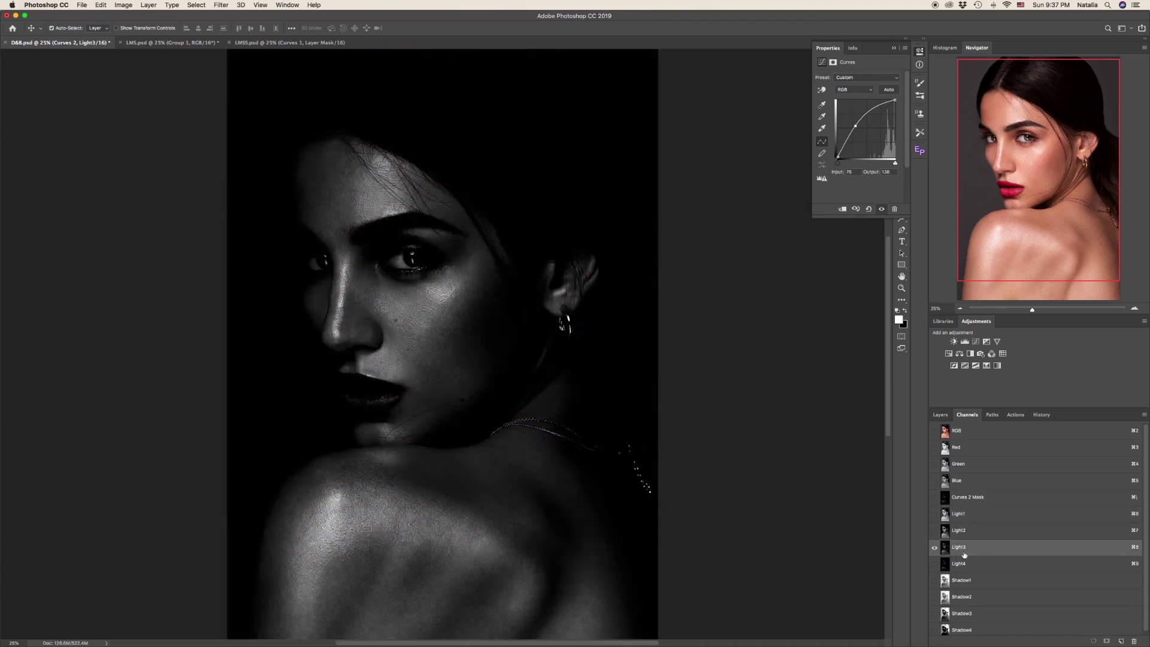
click(963, 564)
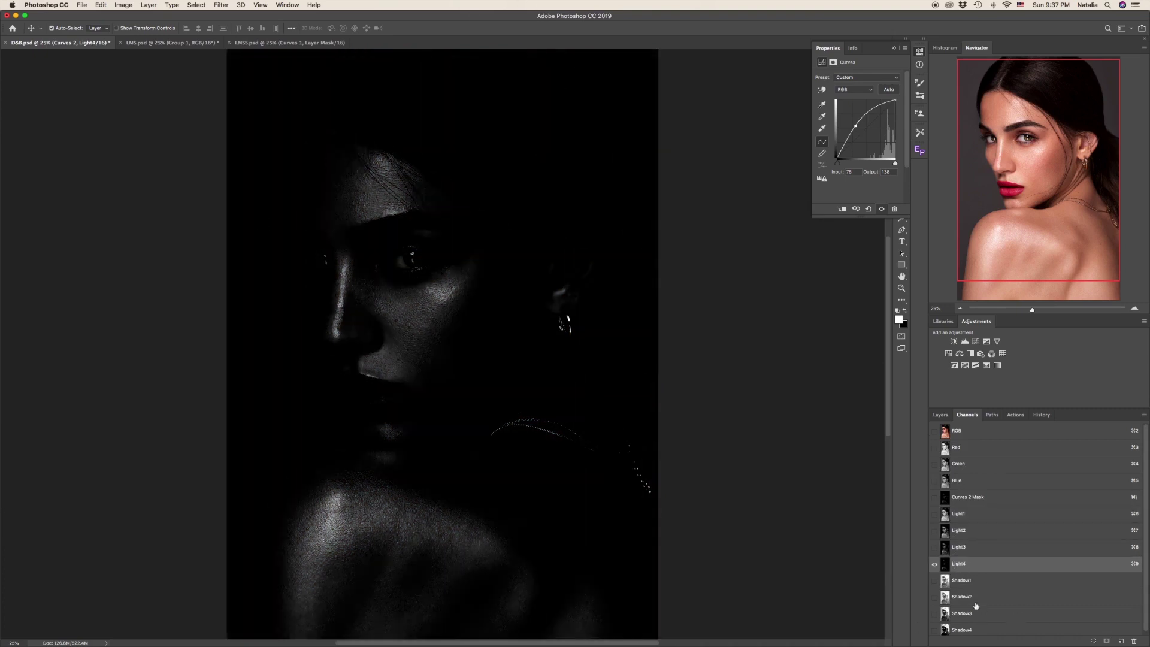
click(976, 582)
click(979, 599)
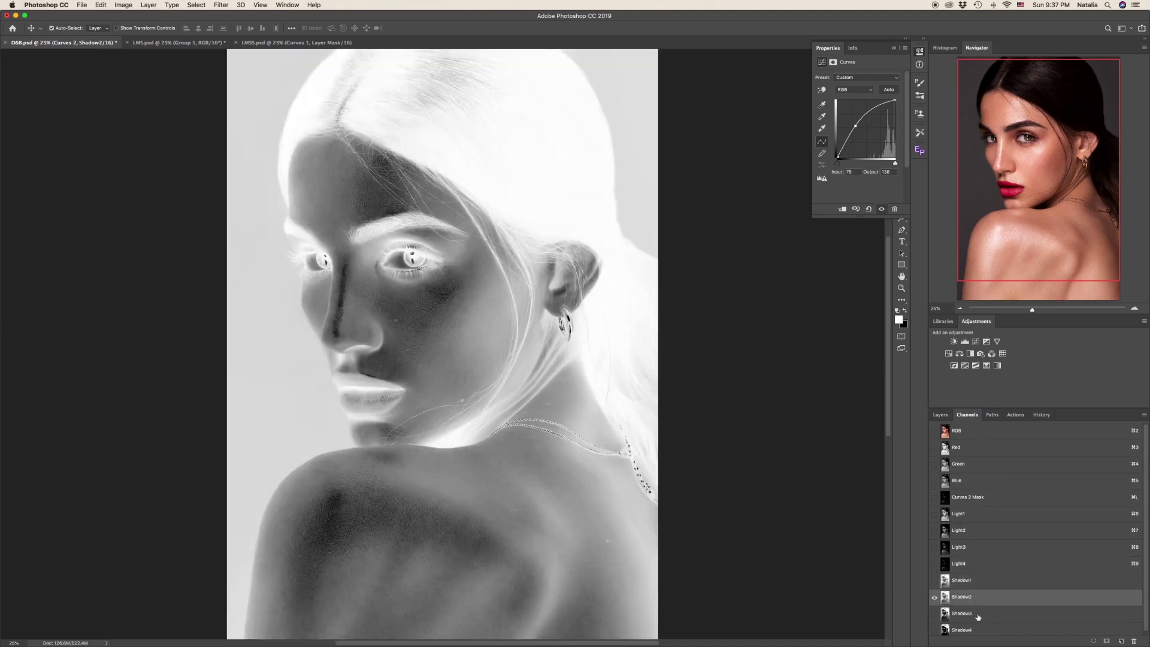
click(979, 612)
click(977, 631)
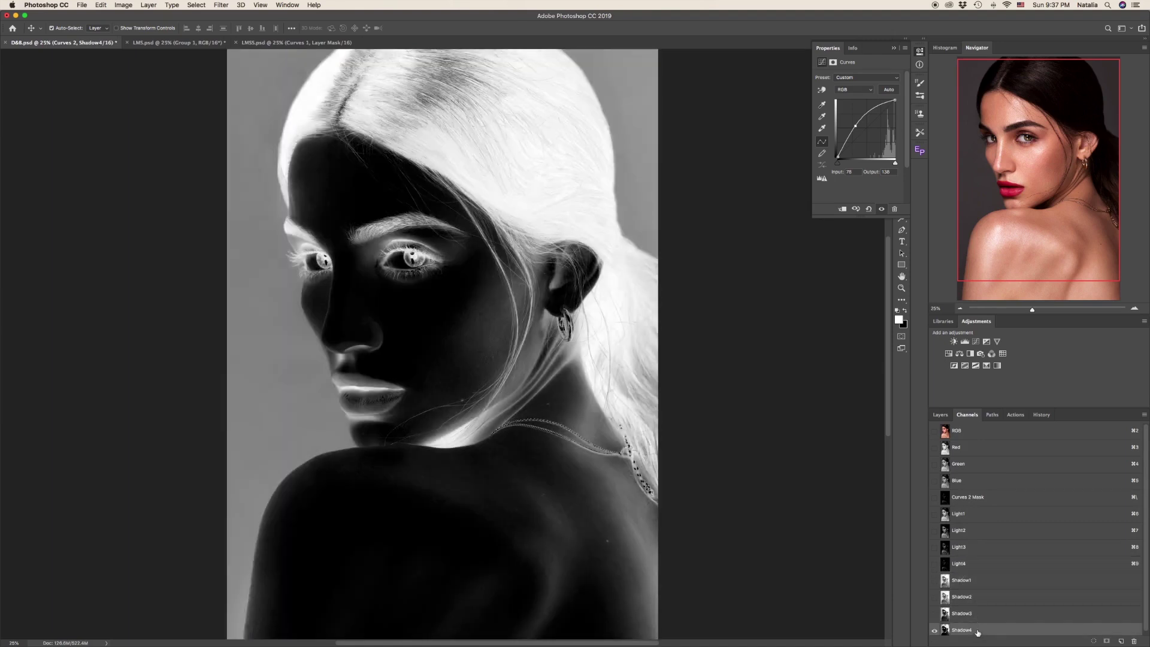
click(980, 431)
click(946, 416)
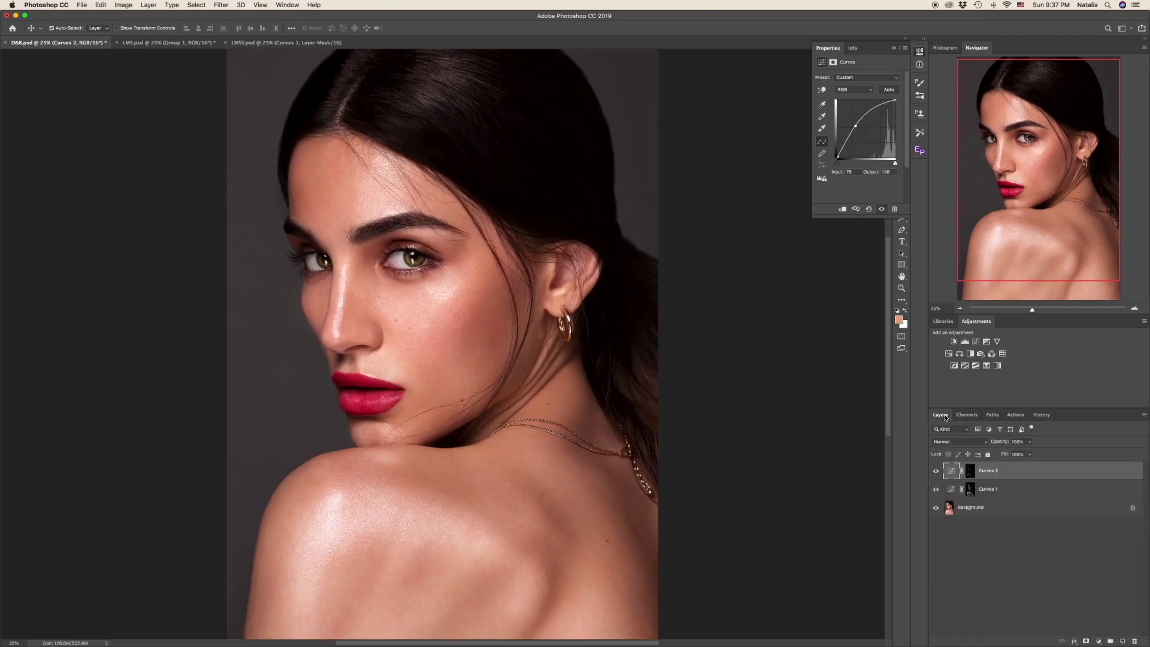
Bend the Curves 2 curve downward to about input 158, output 66 to darken the brightest highlights, and compare with the layer hidden
click(936, 472)
click(937, 471)
drag(856, 124, 875, 137)
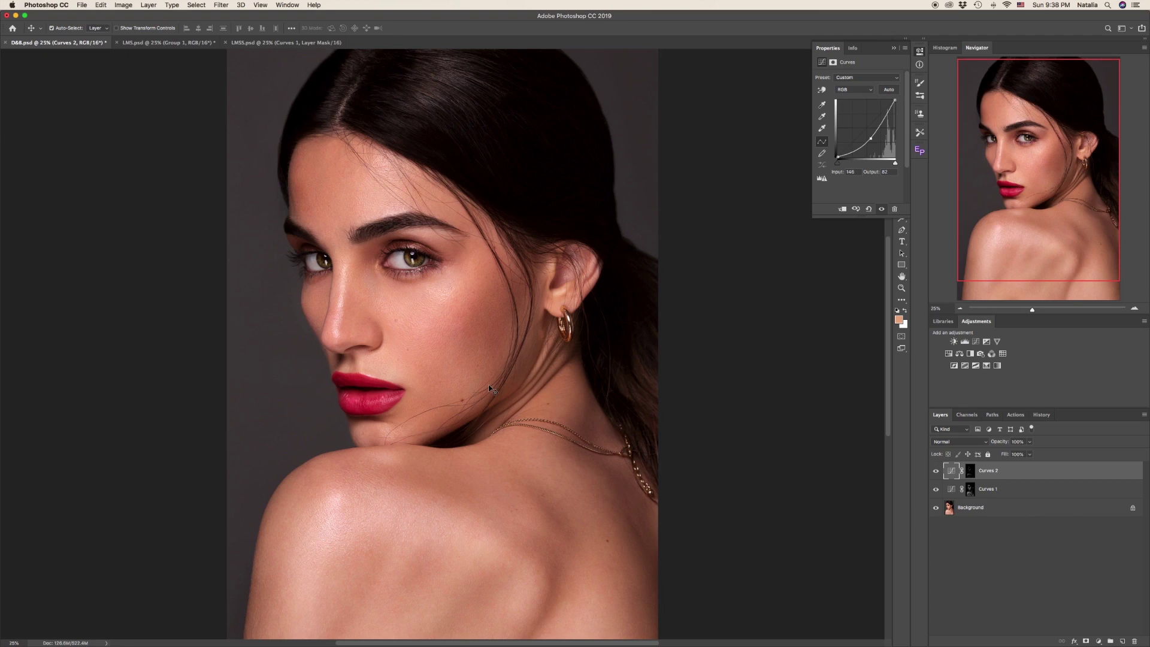
click(936, 472)
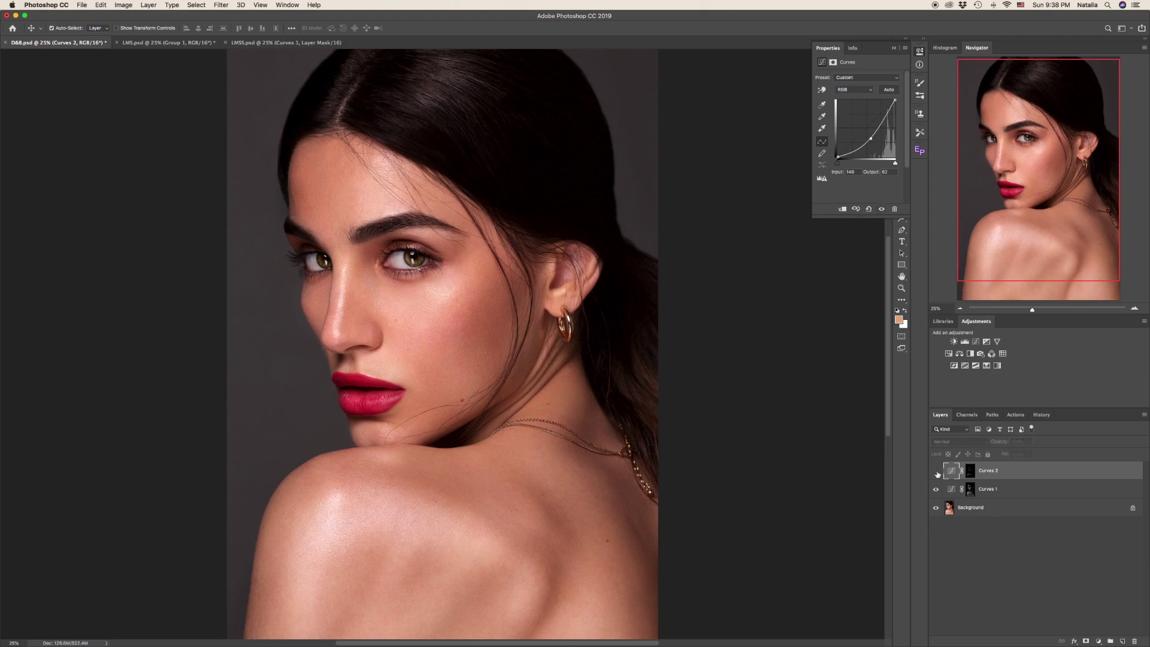
click(937, 473)
drag(870, 139, 874, 142)
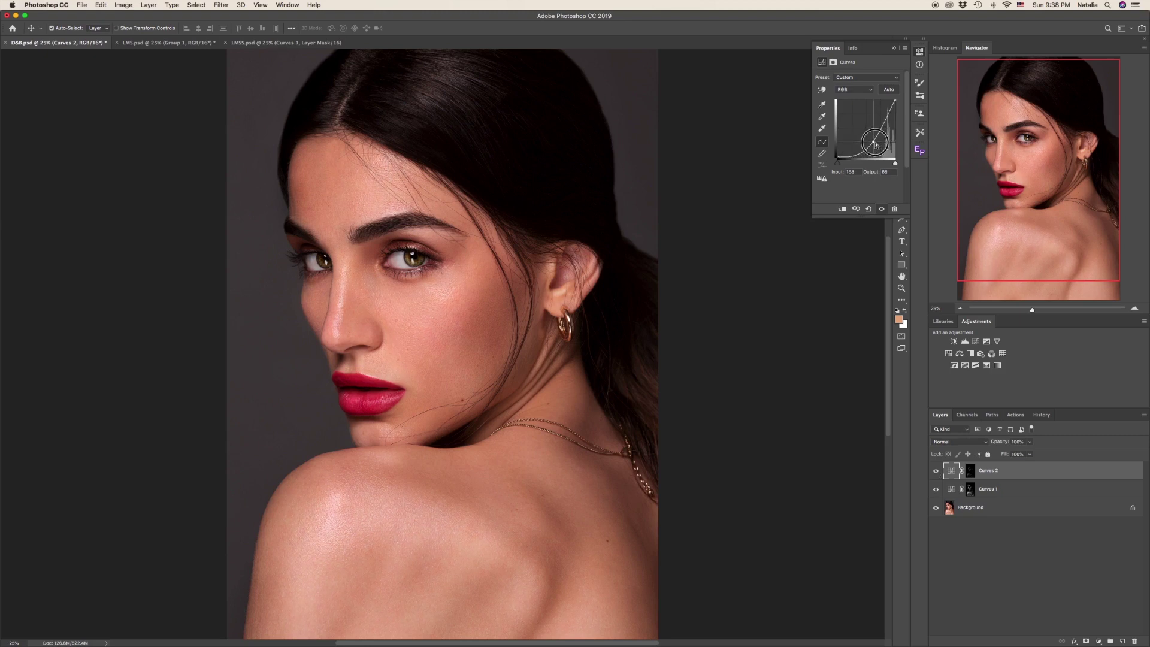
click(937, 473)
click(937, 473)
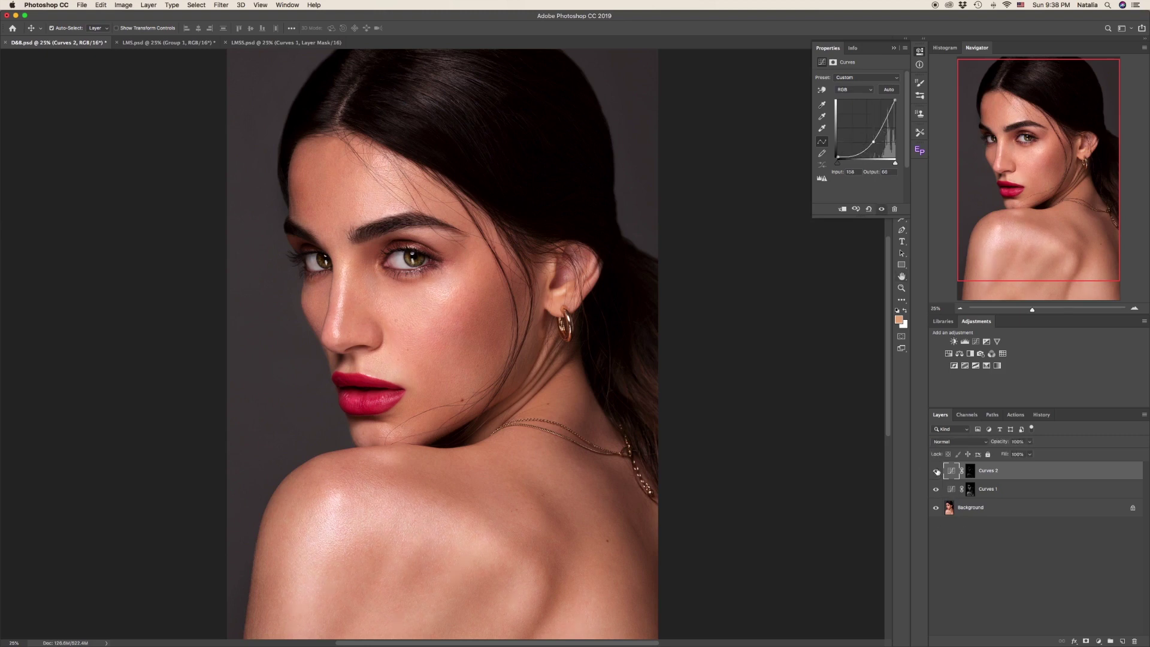
Group the Curves 1 and Curves 2 layers, and compare the portrait with the group hidden and shown
super+click(1003, 491)
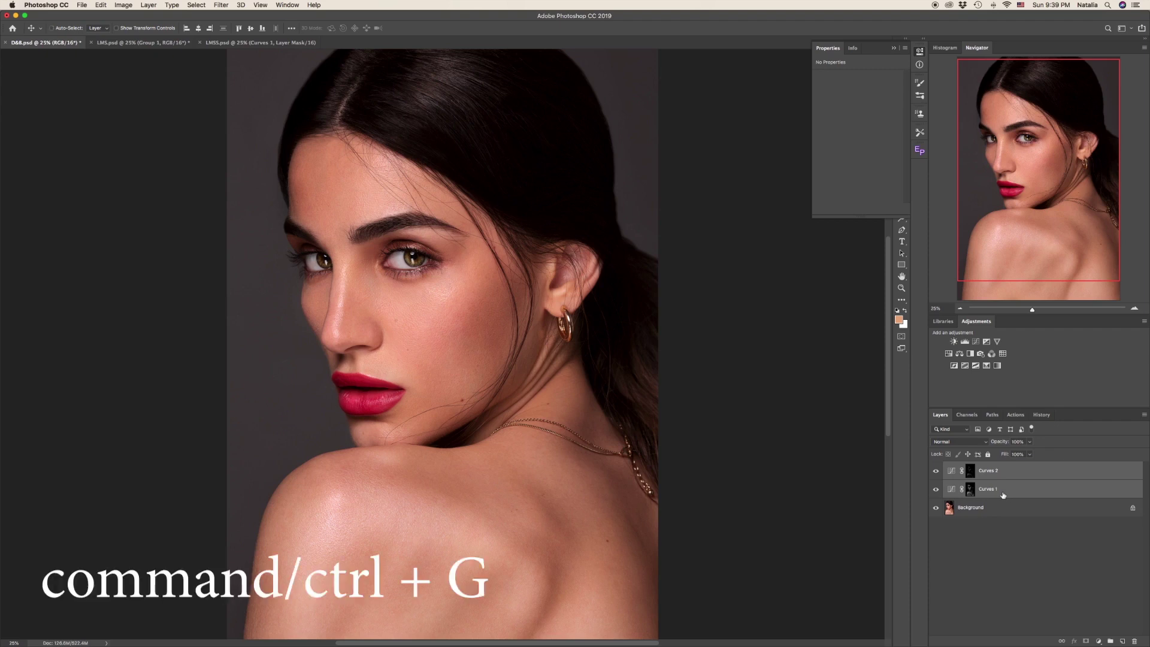
key(super+g)
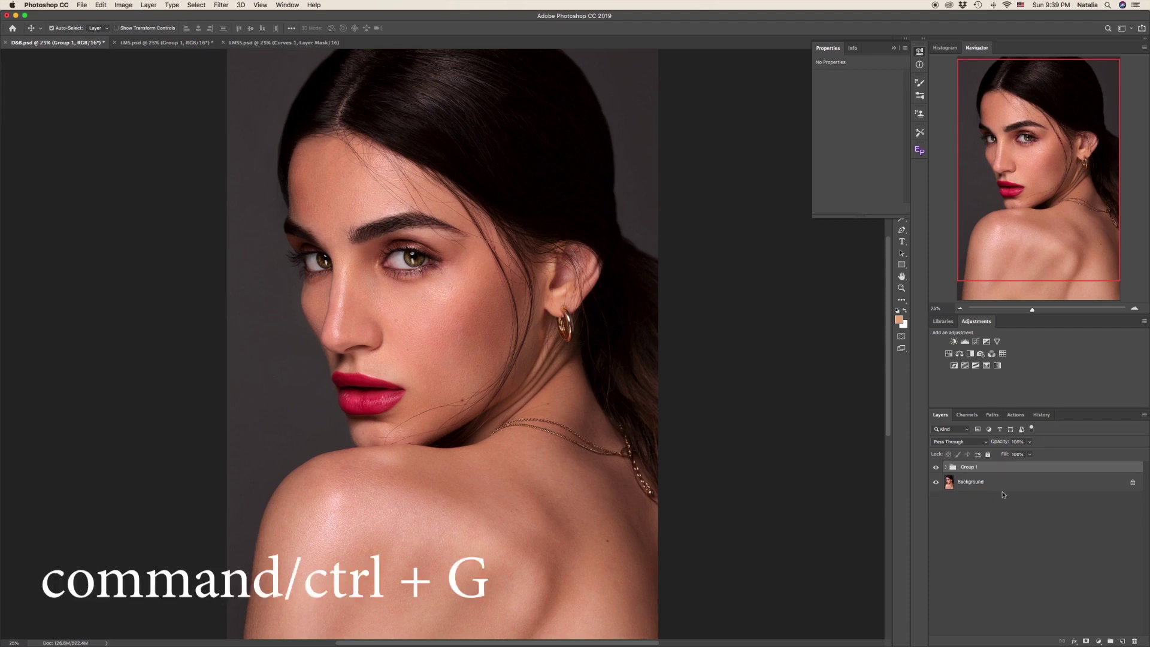
click(937, 468)
click(937, 468)
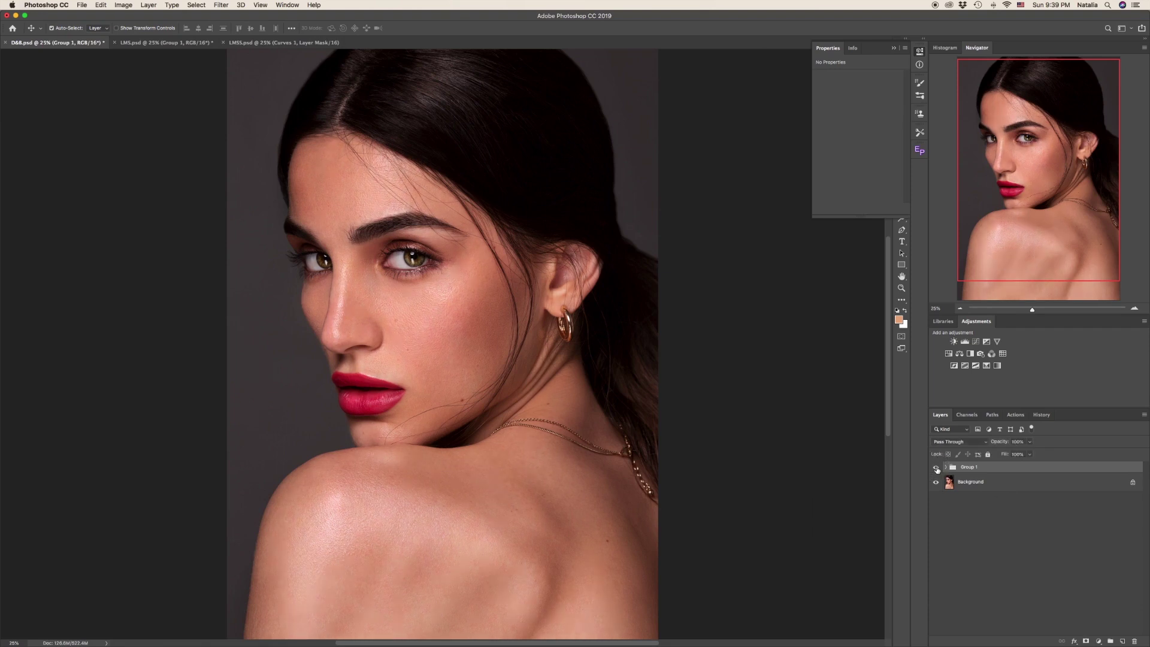
click(937, 468)
click(937, 468)
click(937, 468)
click(937, 468)
click(937, 468)
click(937, 468)
Switch to LMS.psd and compare the portrait with and without Group 1, leaving the group visible
click(166, 43)
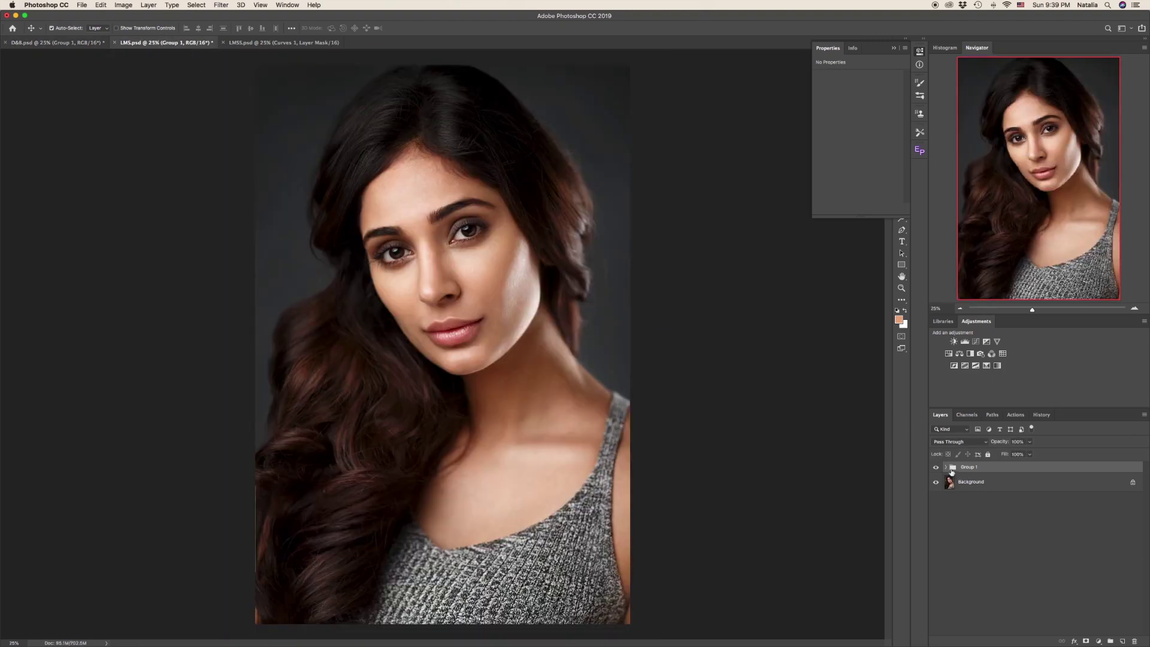
click(936, 468)
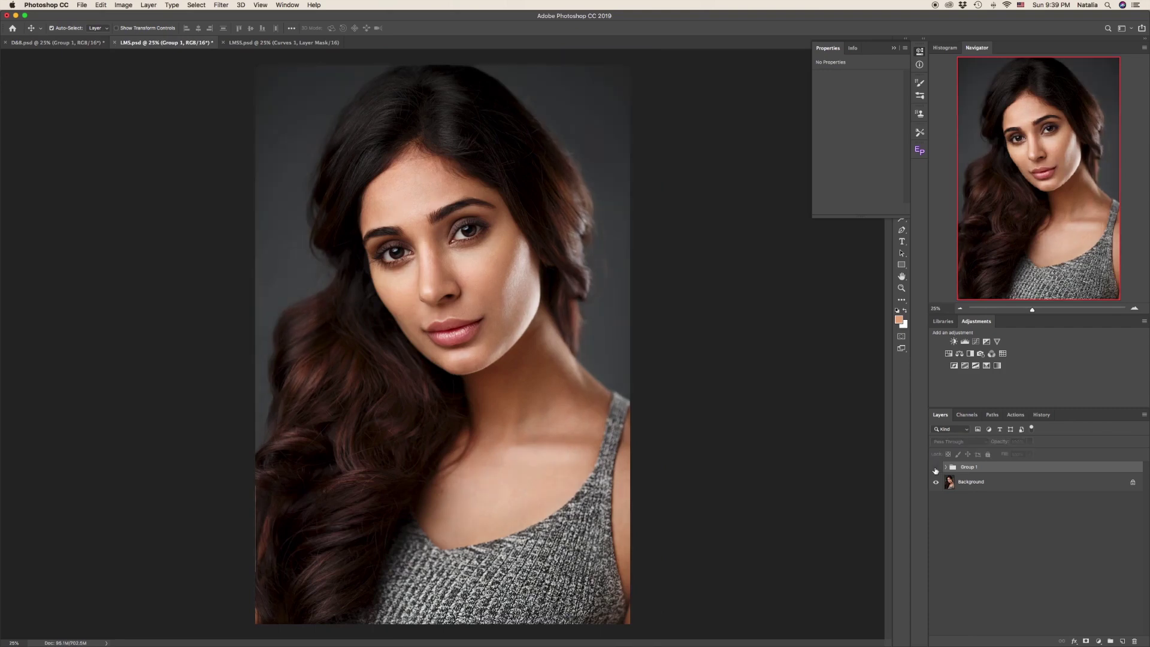
click(936, 468)
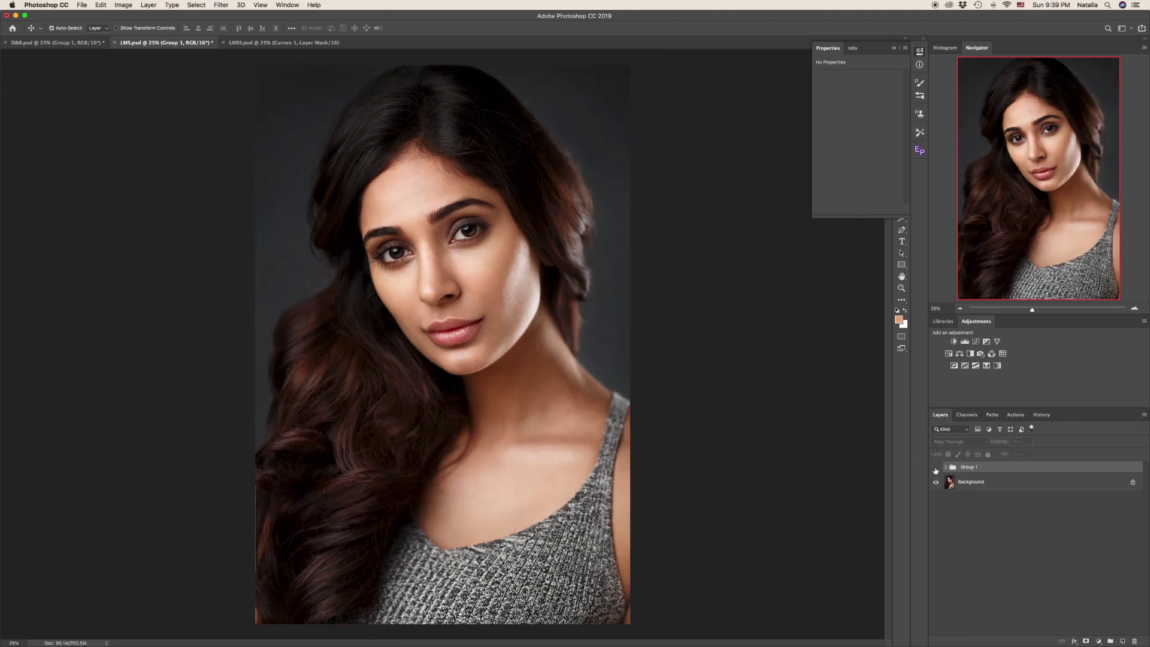
click(936, 468)
click(936, 468)
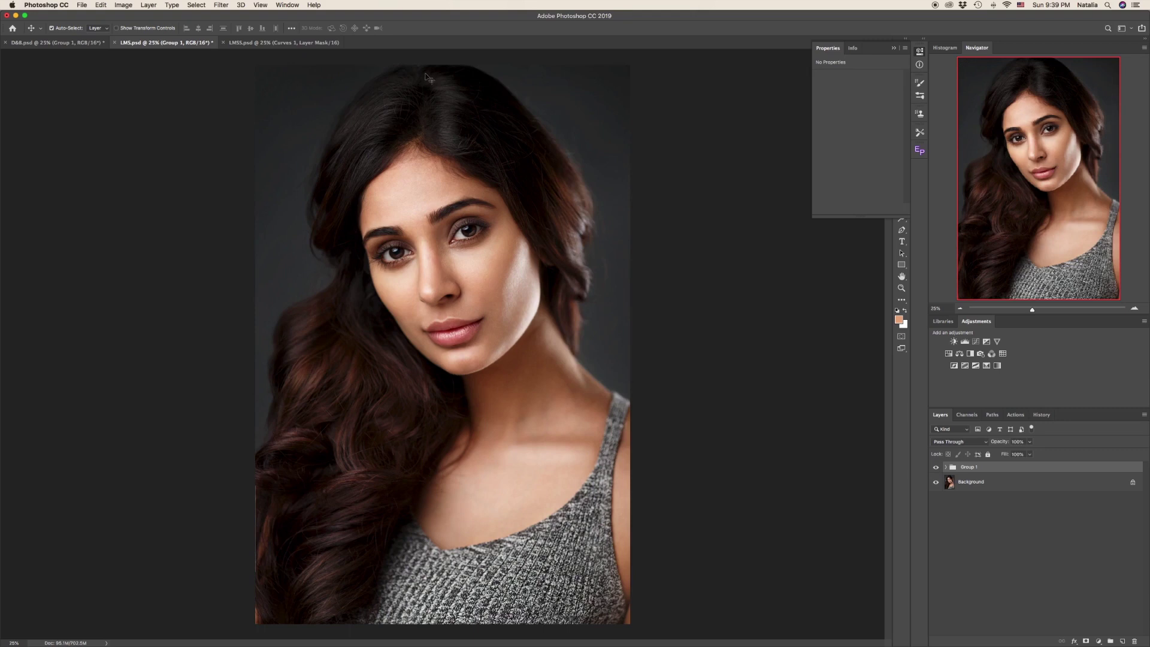
Compare the LMSS.psd portrait with and without its Curves 1 layer, leave the layer visible, and collapse the curve properties
click(274, 43)
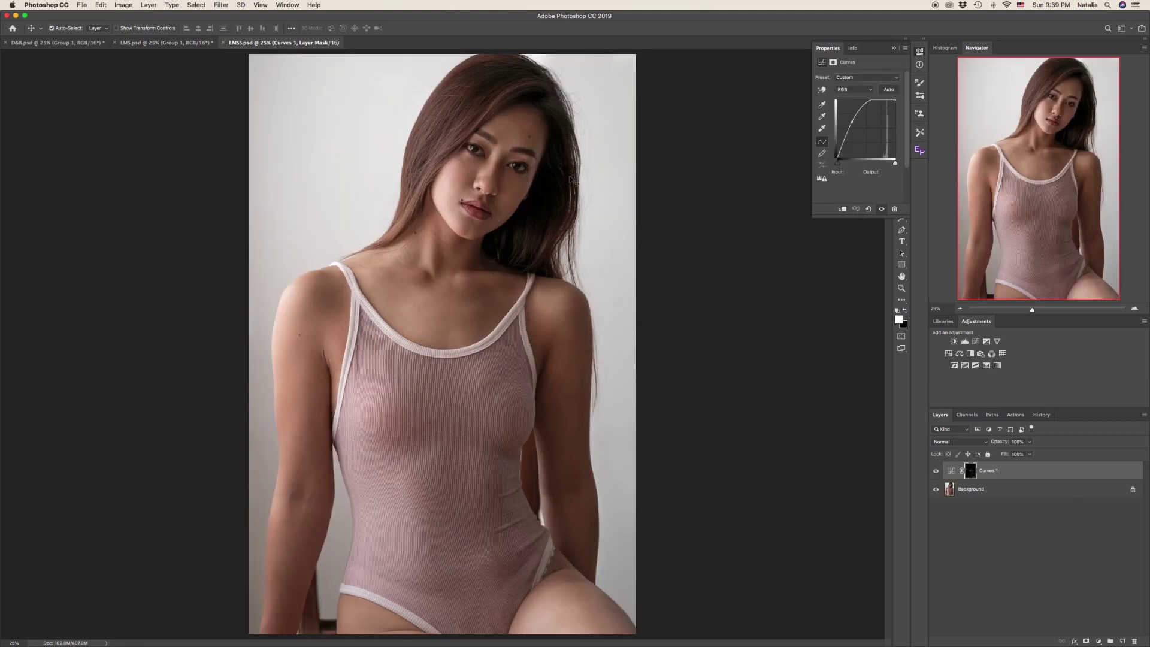
click(937, 473)
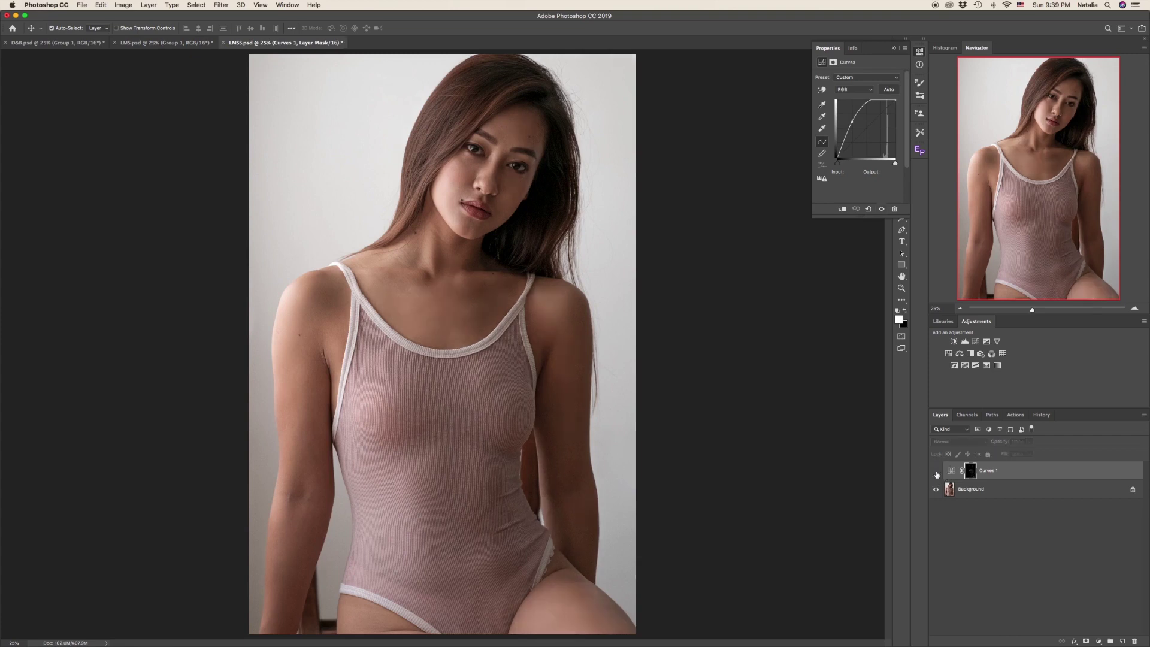
click(937, 472)
click(937, 472)
click(936, 473)
click(936, 473)
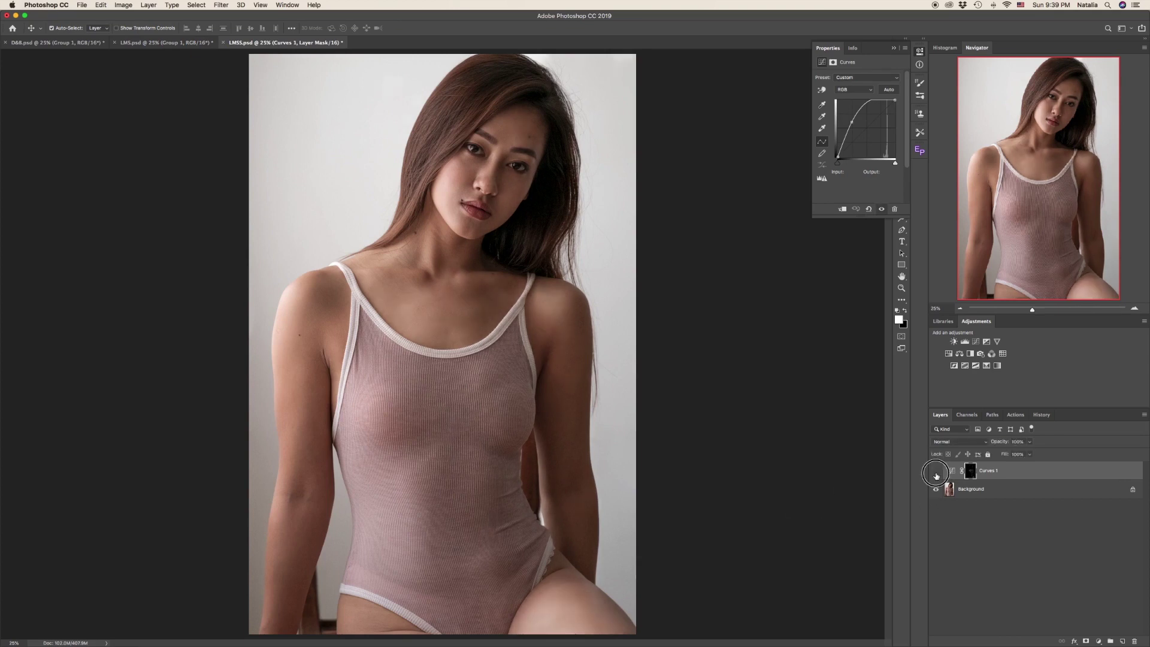
click(936, 472)
click(936, 472)
click(936, 473)
click(894, 48)
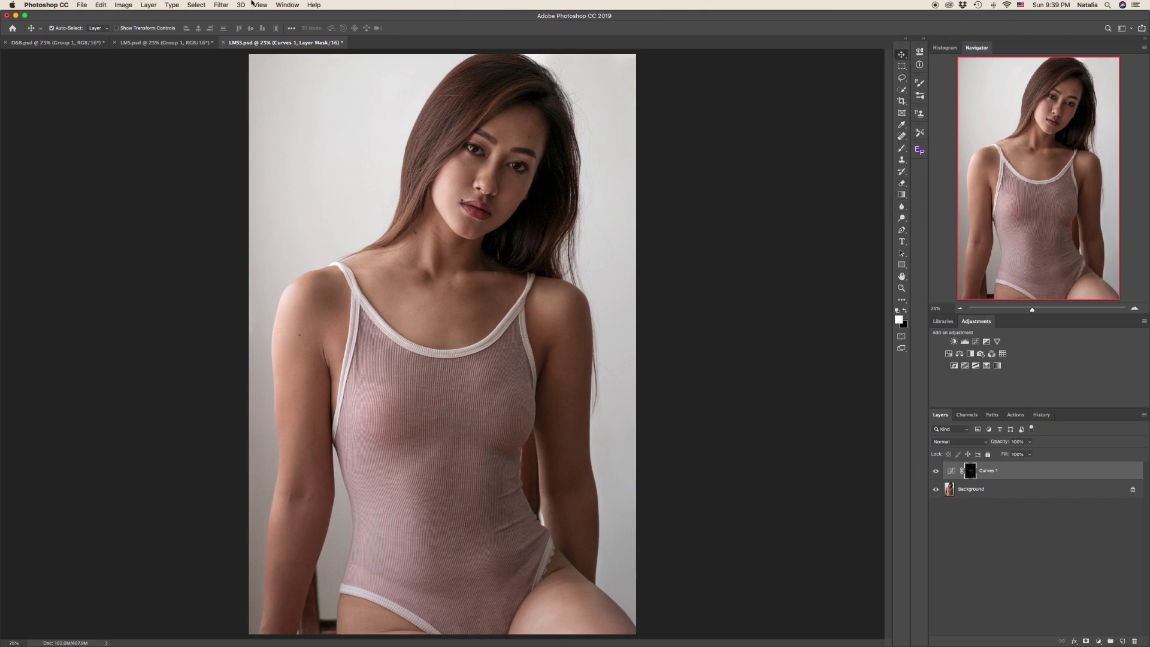
Return to D&B.psd and compare the whole portrait with and without Group 1, leaving the group visible
click(204, 43)
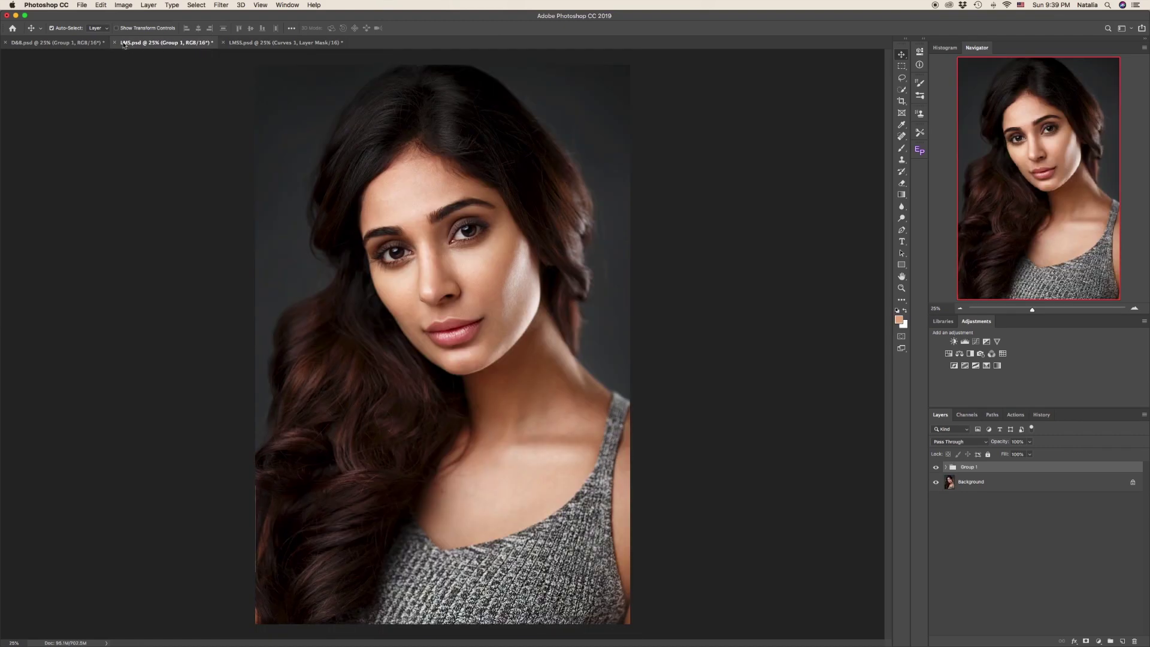
click(88, 46)
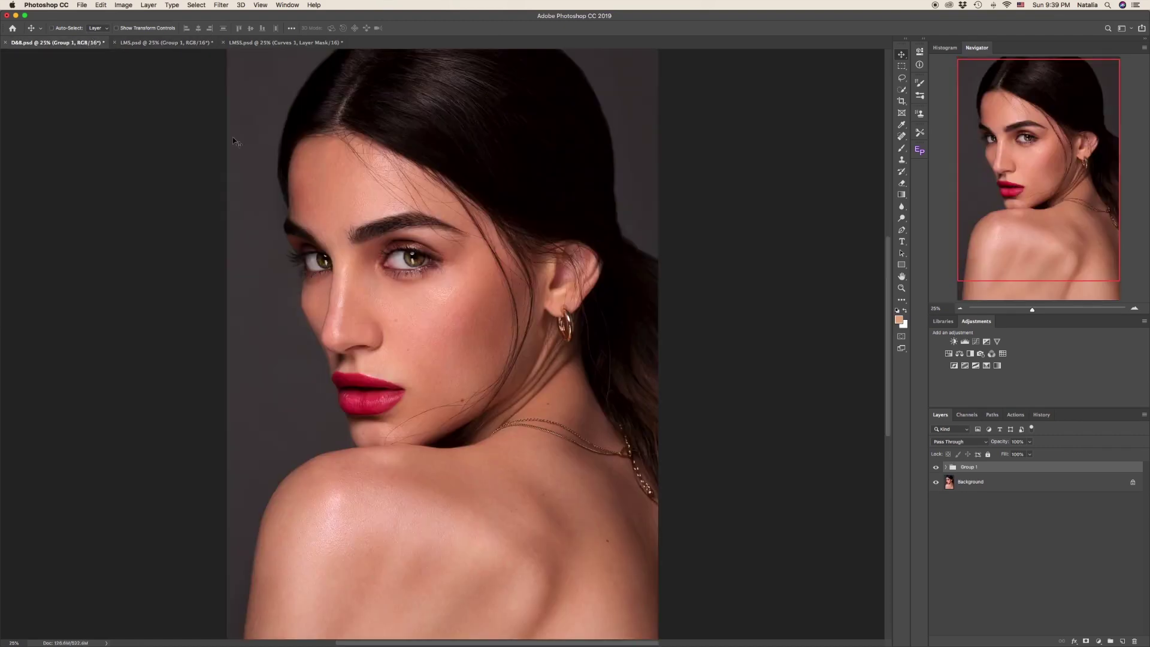
key(super+minus)
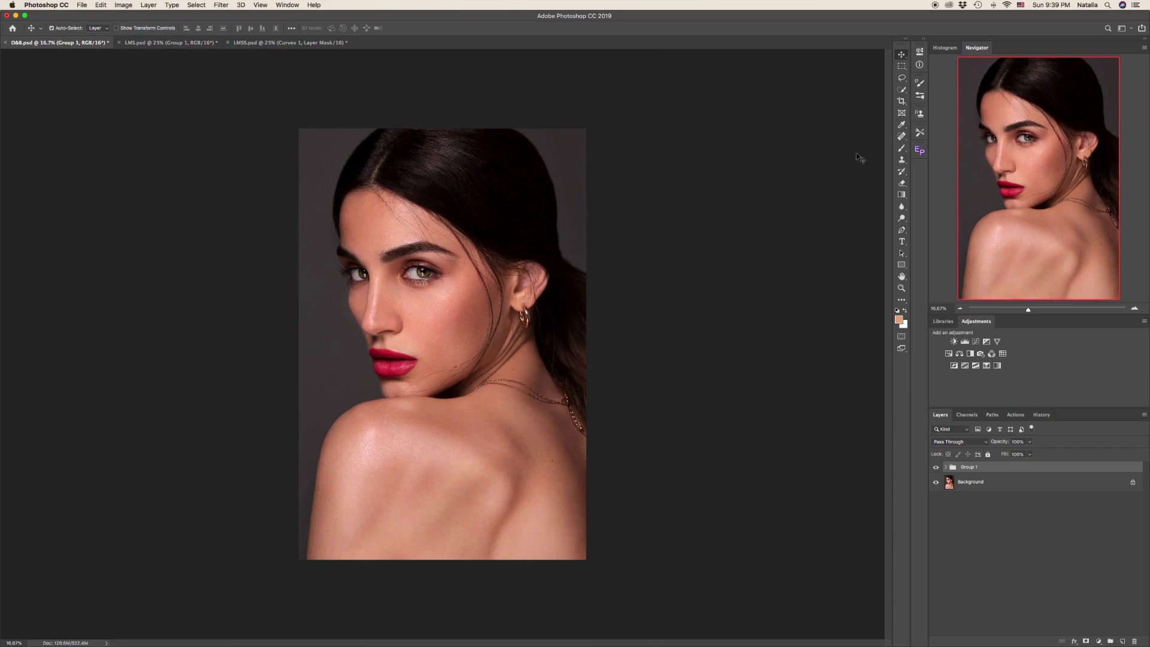
click(937, 468)
click(937, 468)
click(937, 468)
click(938, 469)
Recheck the effect of Group 1 on the LMS.psd portrait in a reduced view, and leave the group visible
click(168, 42)
key(super+minus)
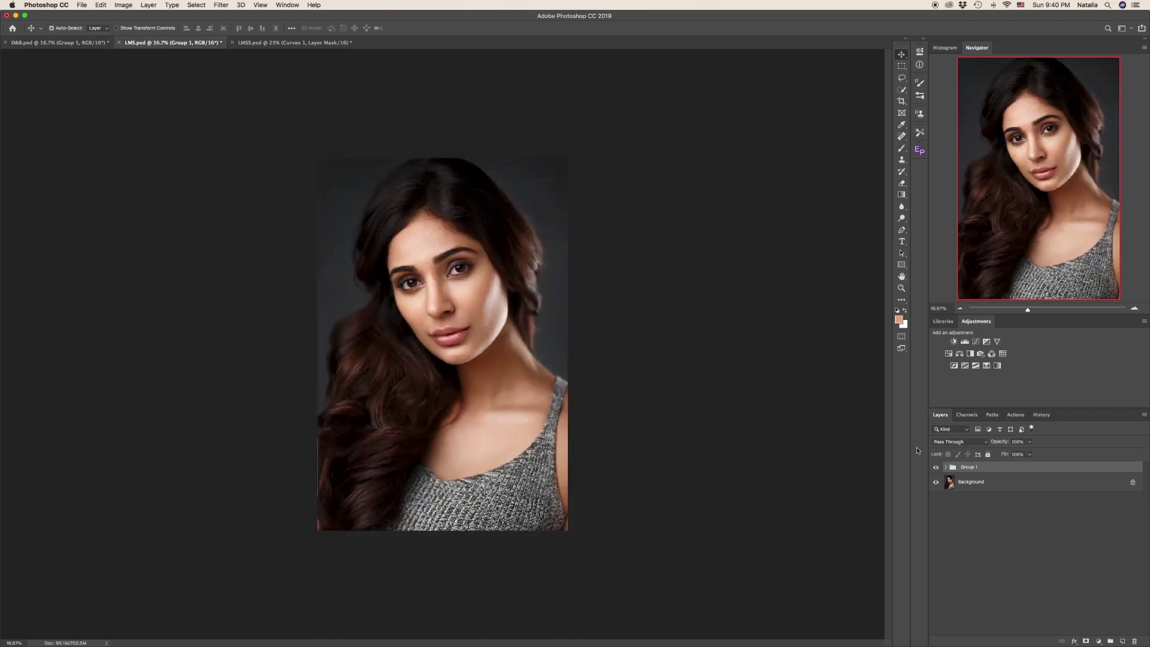
click(935, 468)
click(936, 469)
click(936, 468)
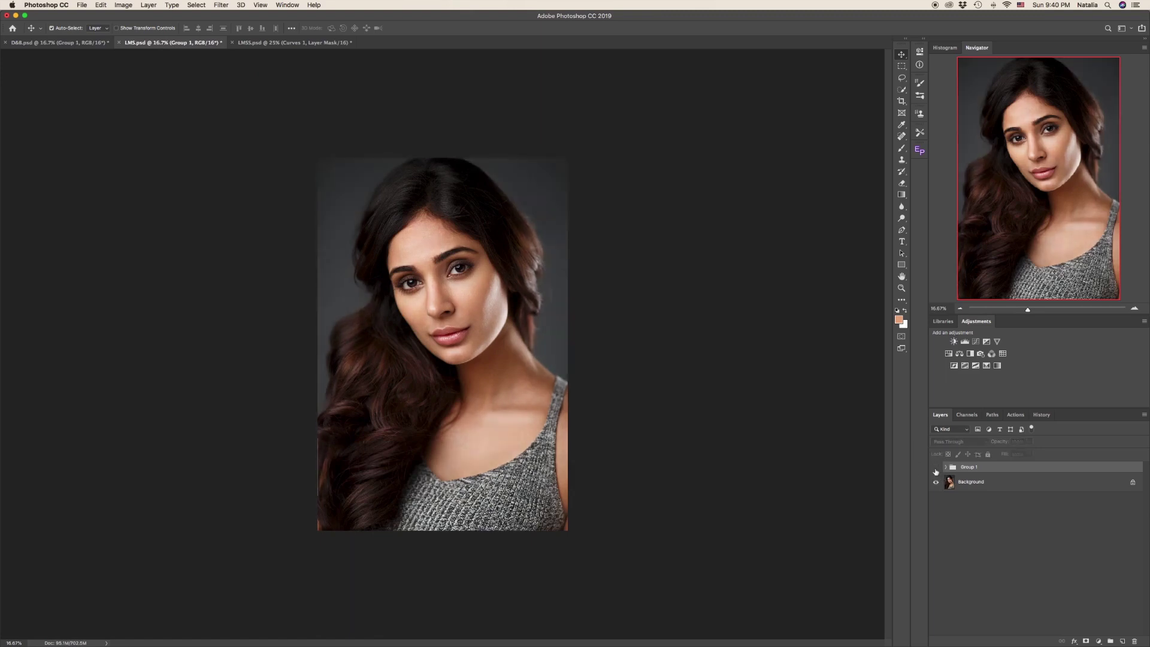
click(936, 468)
key(z)
click(657, 282)
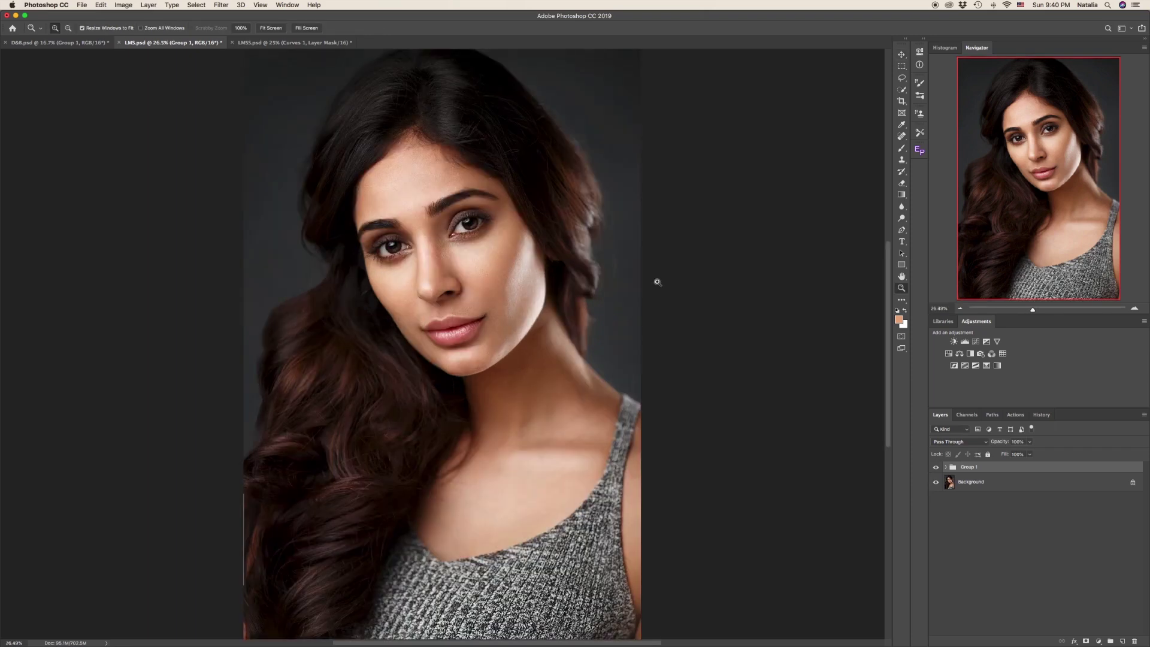